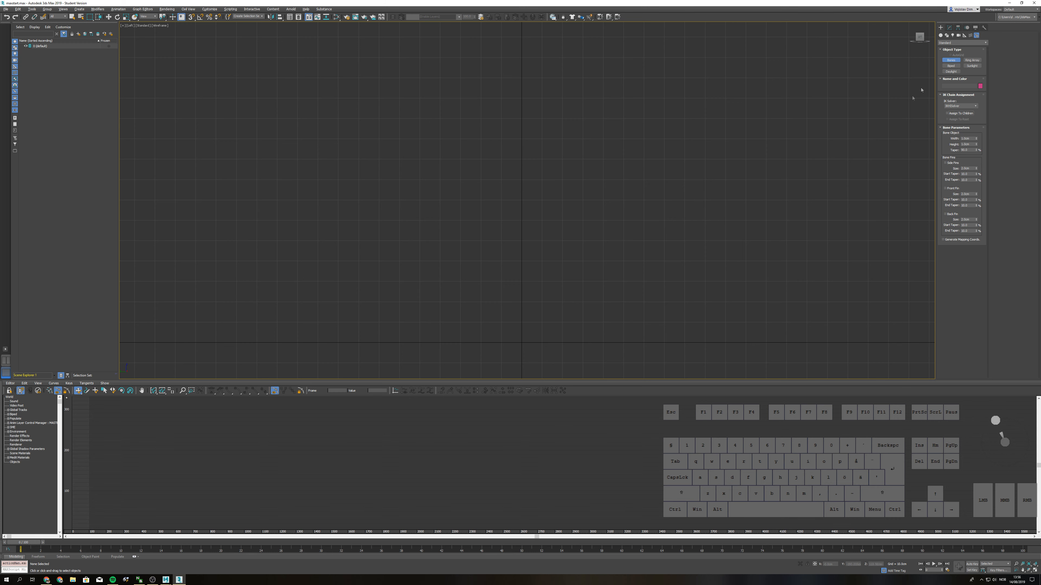
- Draw a trial leg chain of bones bending at the knee and ankle in the side view
left_click(712, 133)
left_click(683, 222)
left_click(715, 294)
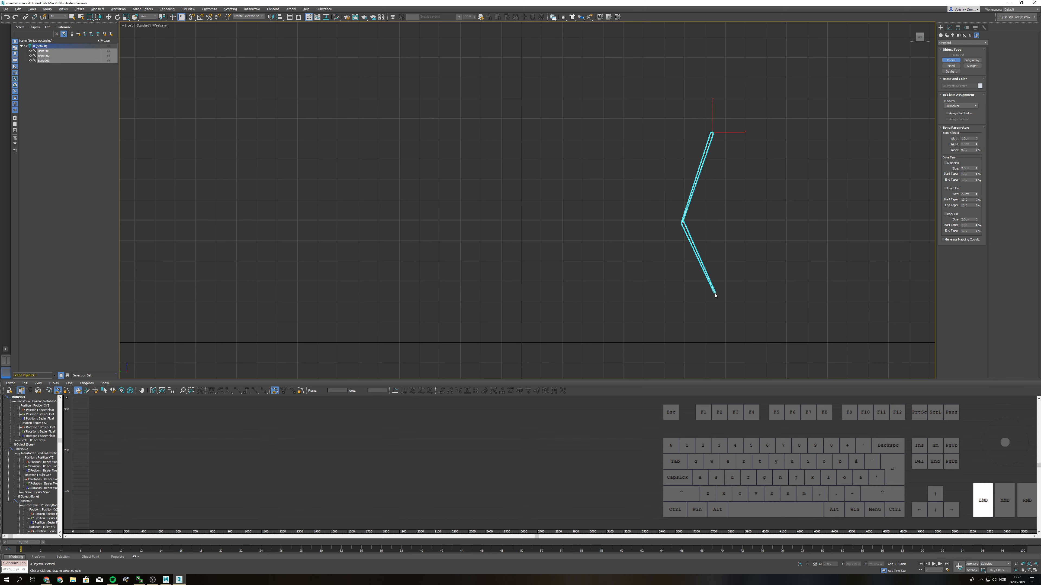
left_click(695, 302)
right_click(668, 308)
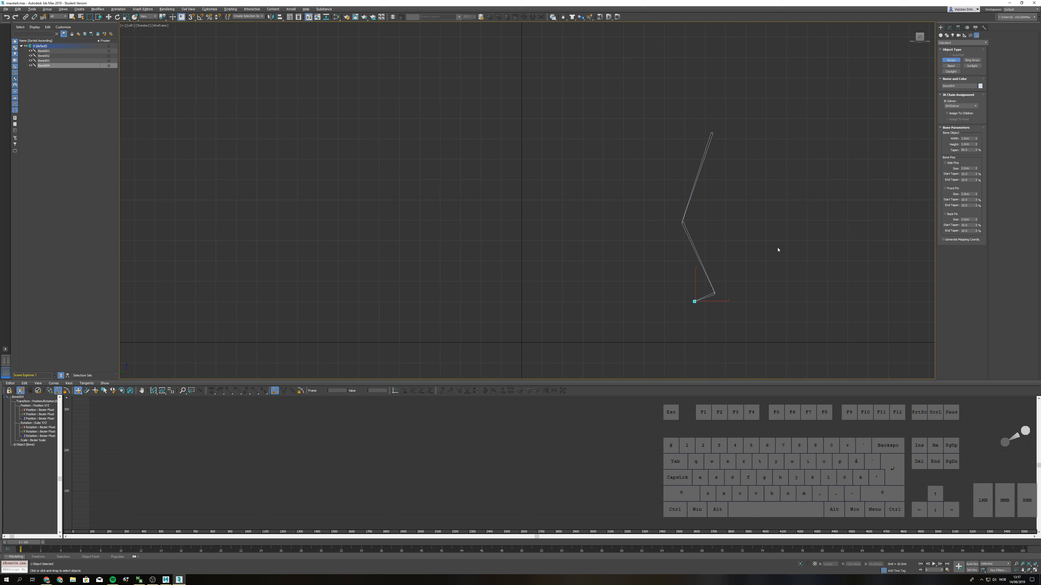
right_click(727, 121)
- Select all bones of the trial leg chain and delete them
left_click_drag(697, 115, 741, 321)
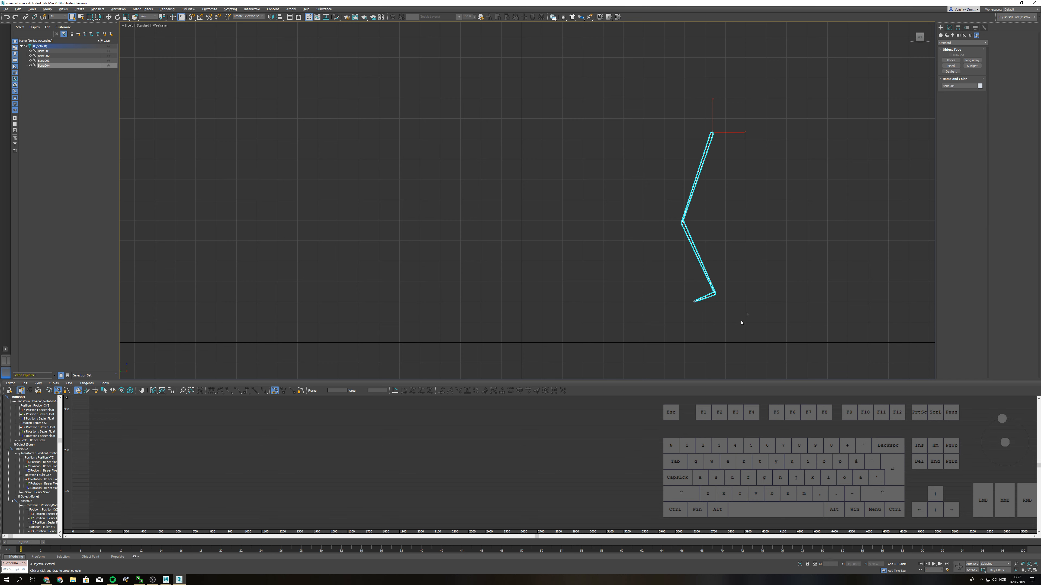
left_click_drag(777, 99, 653, 337)
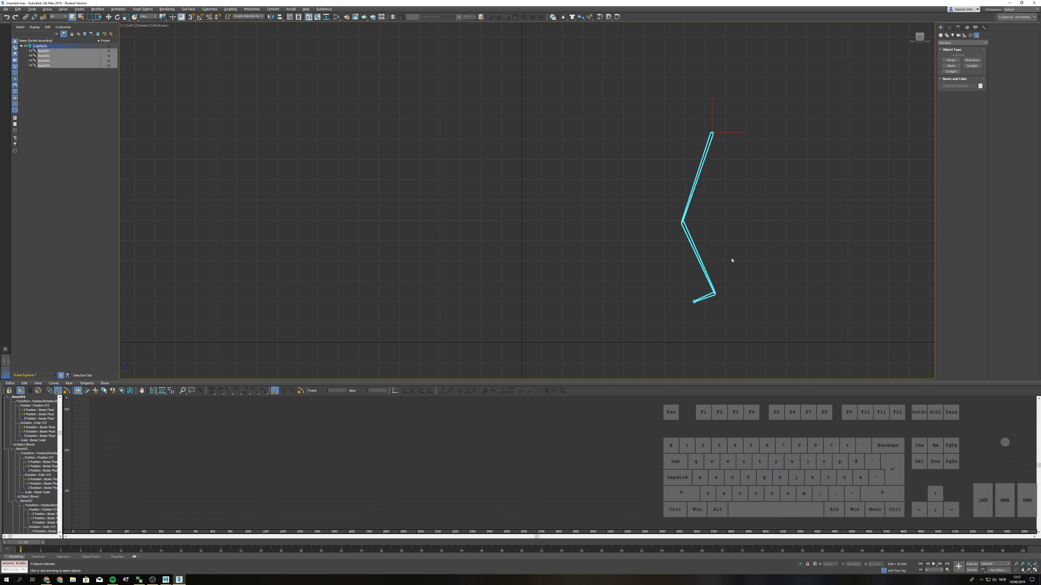
key("Delete")
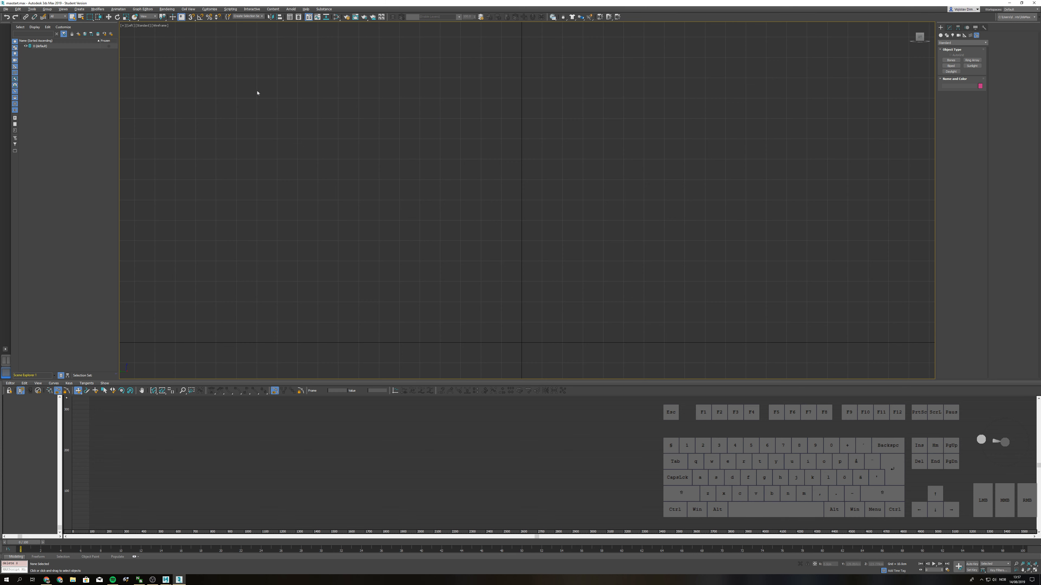
- Open the Bone Tools window, lengthen it and place it beside the drawing area
middle_click_drag(308, 109, 309, 110)
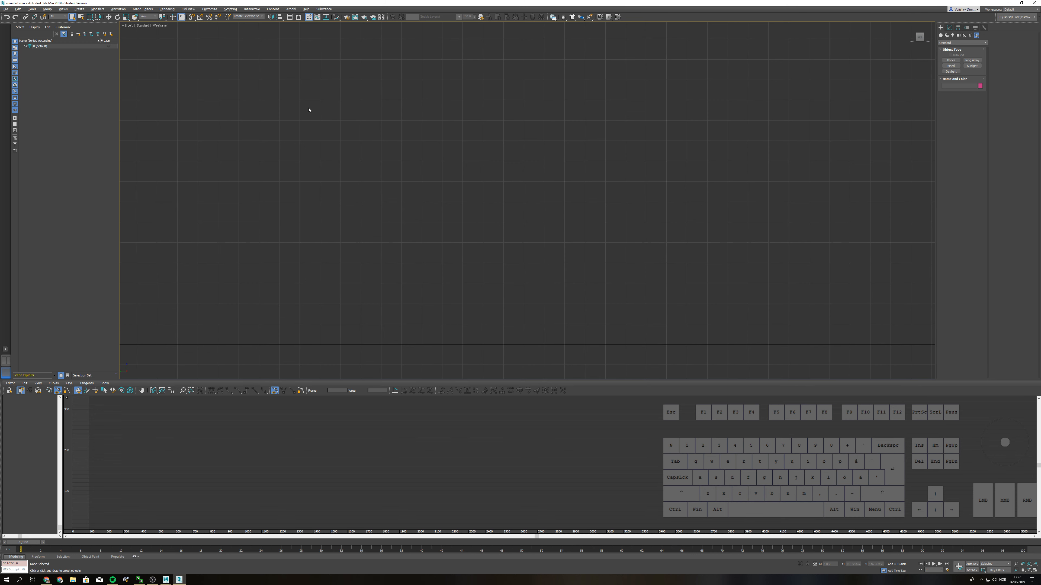
scroll(341, 170, "up", 5)
middle_click_drag(344, 165, 359, 123)
scroll(336, 128, "down", 3)
scroll(387, 139, "up", 1)
left_click(115, 10)
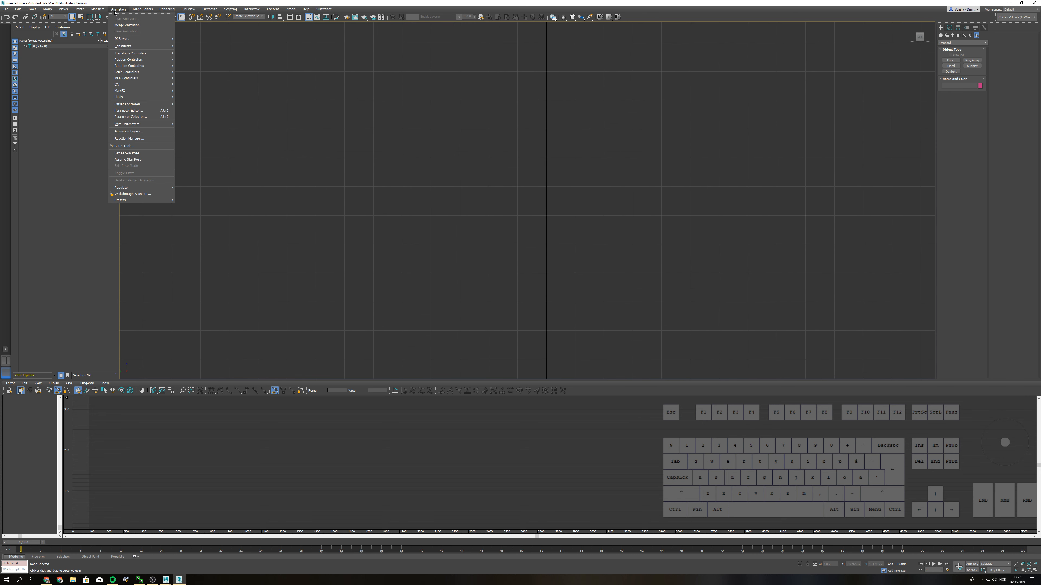
left_click(214, 84)
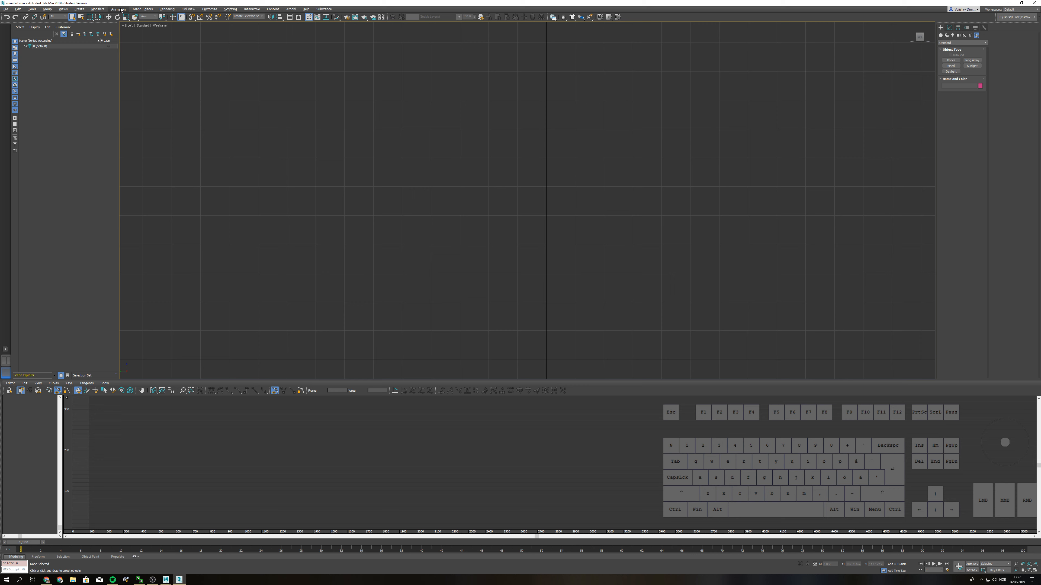
left_click(118, 9)
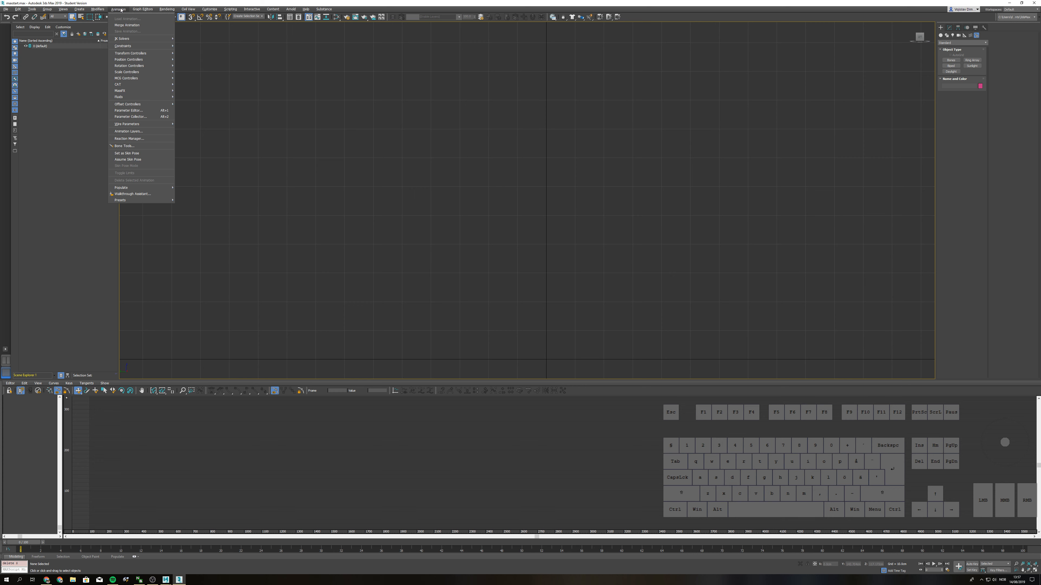
left_click(129, 146)
left_click_drag(204, 372, 212, 176)
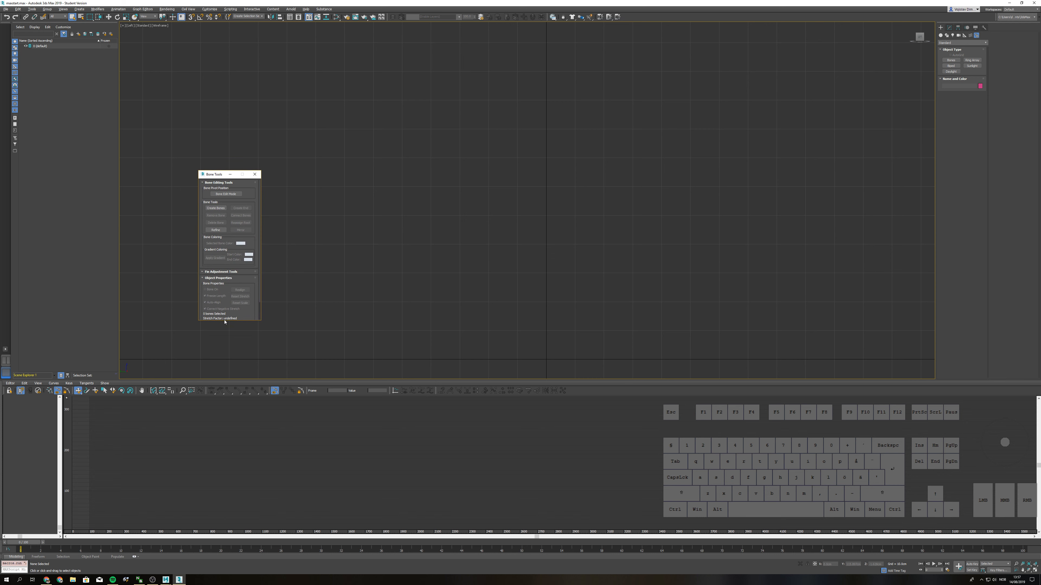
left_click_drag(224, 323, 224, 344)
left_click_drag(225, 174, 206, 165)
- Activate bone creation and set the width of new bones to 5
left_click(200, 200)
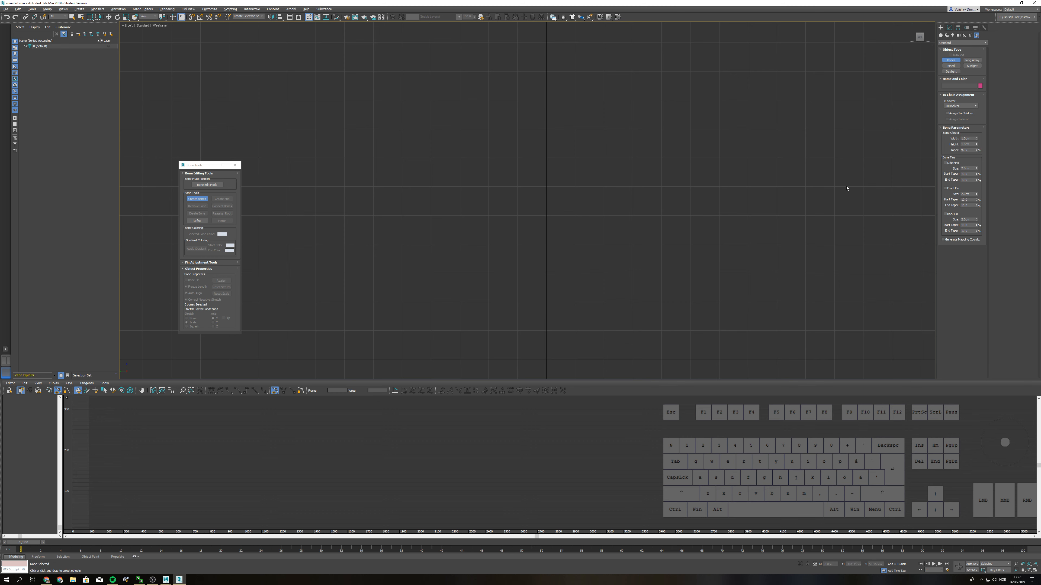
left_click(965, 139)
type("5")
key("Tab")
- Draw a leg bone chain from the hip through the knee and ankle to the toe, ending with a small end bone
middle_click_drag(545, 172, 535, 175)
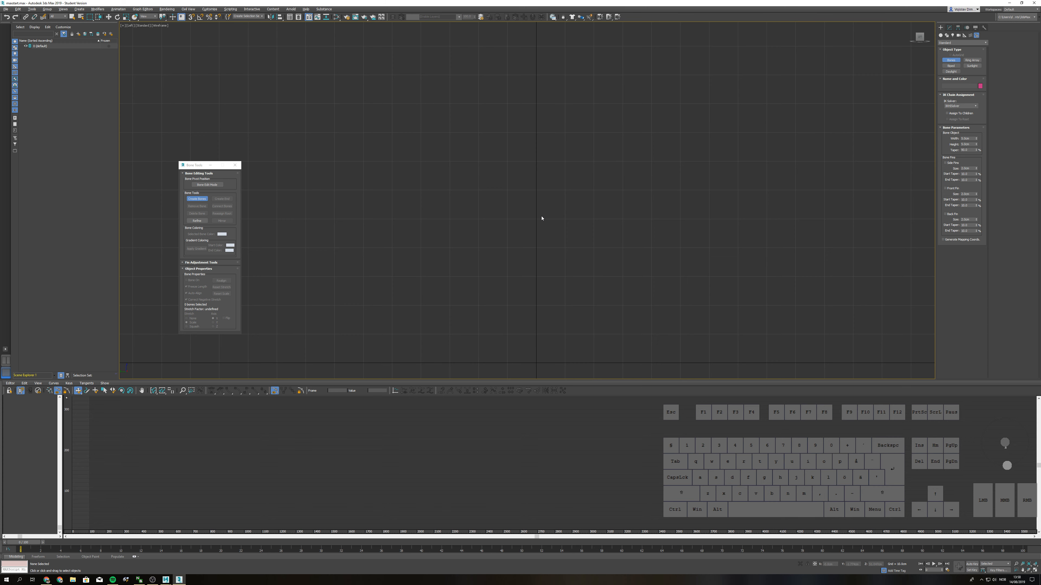
left_click(536, 193)
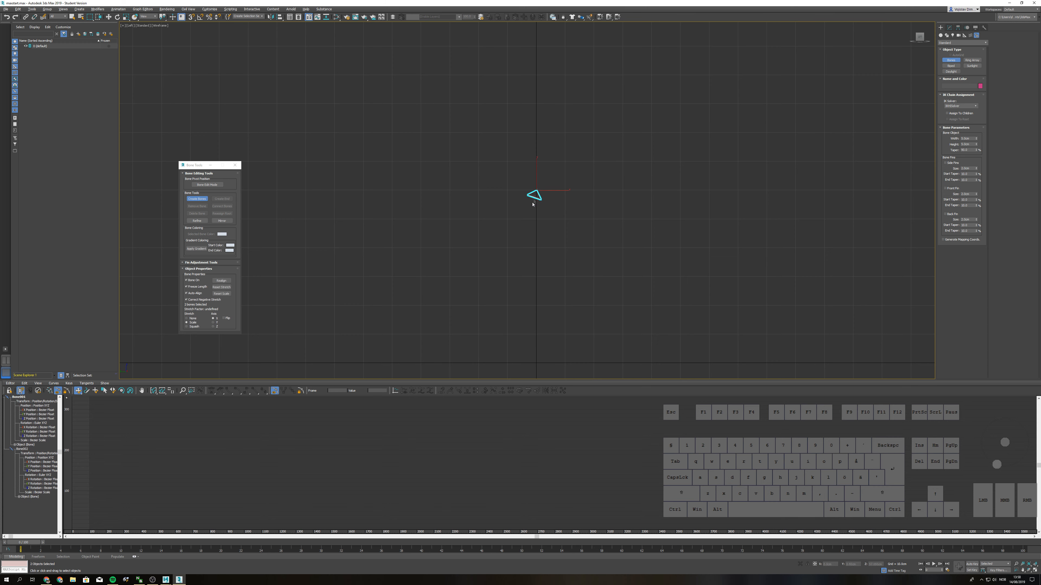
left_click(520, 276)
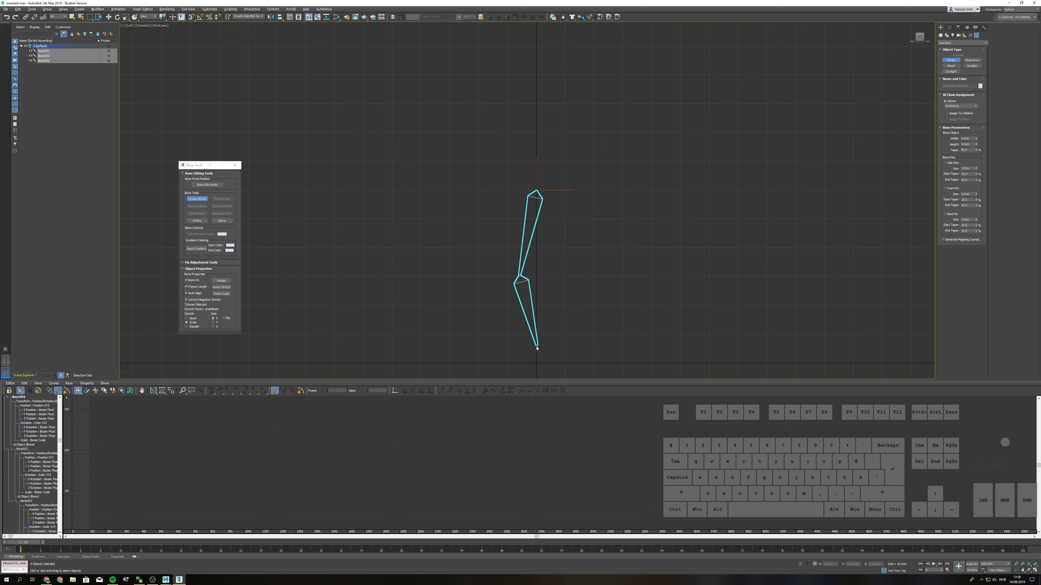
left_click(535, 344)
left_click(507, 363)
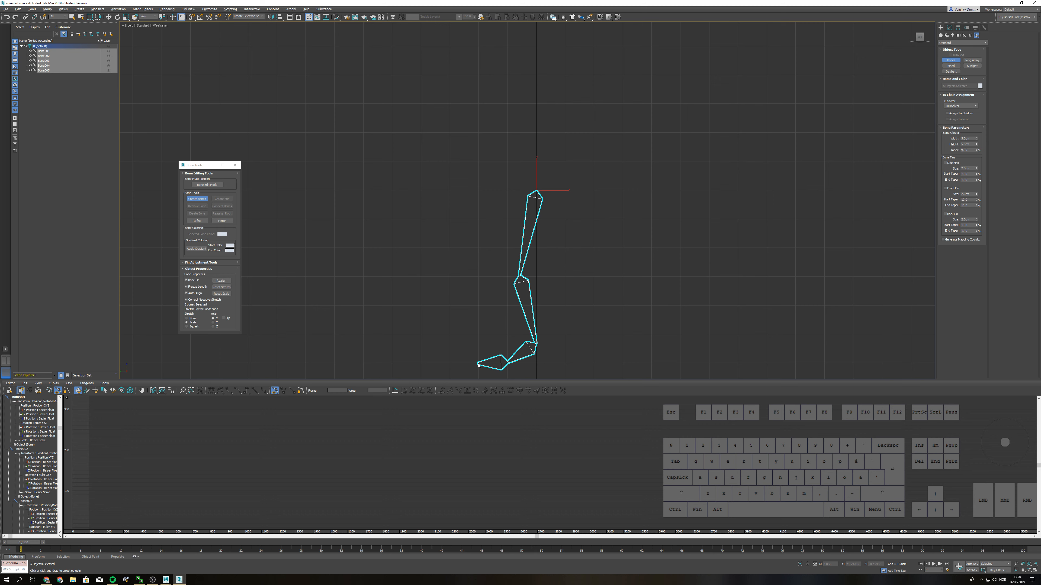
right_click(479, 364)
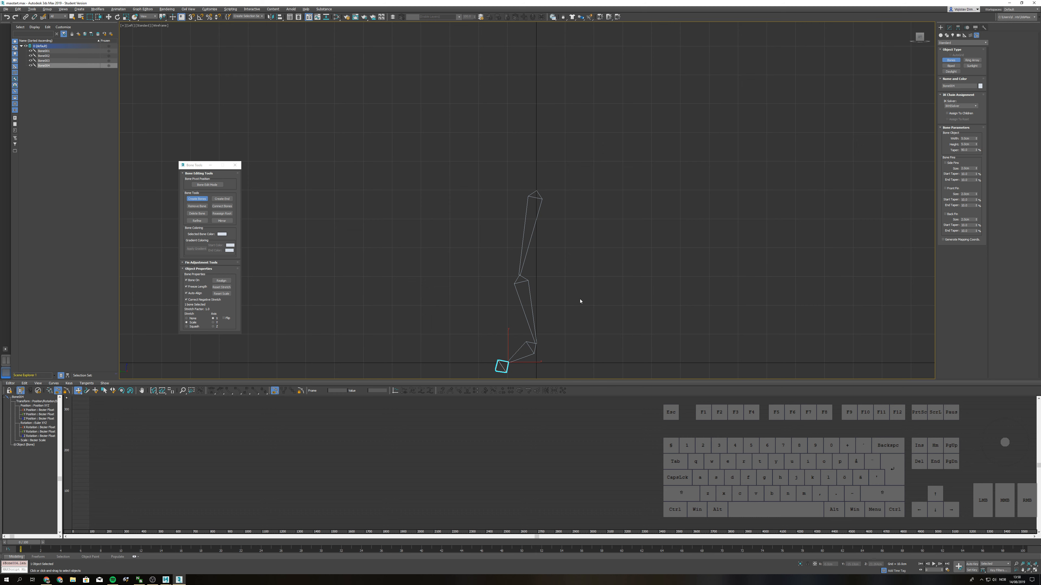
- Show the scene objects sorted by hierarchy and display the bones shaded, leaving bone creation
left_click(68, 376)
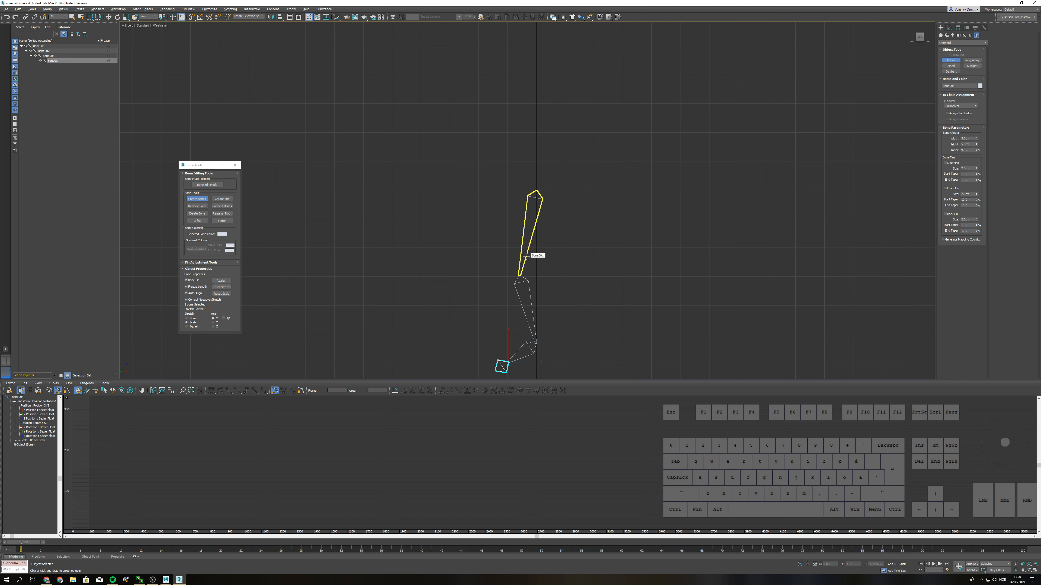
key("F3")
key("F4")
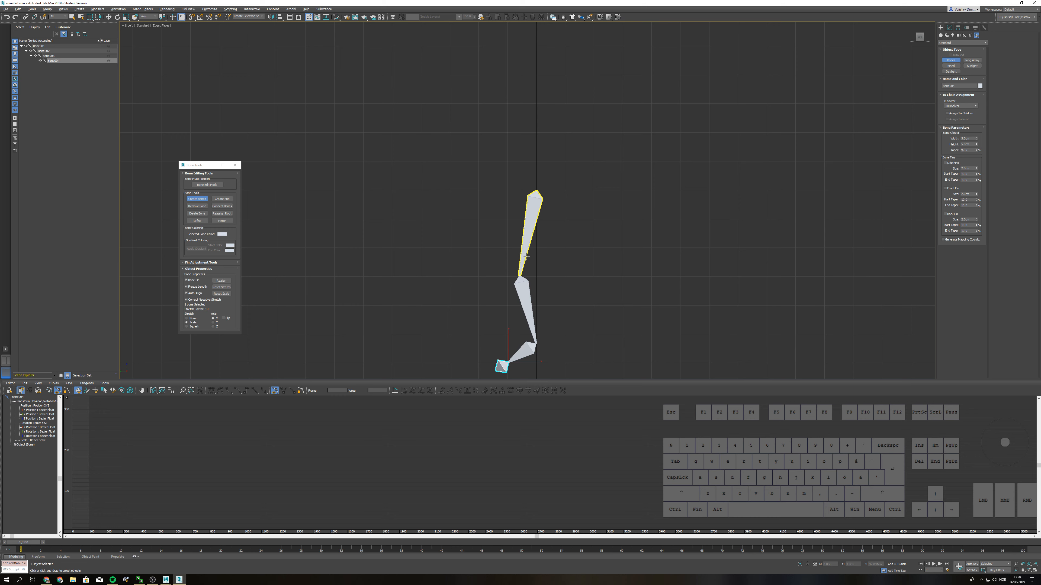
middle_click_drag(572, 276, 585, 259)
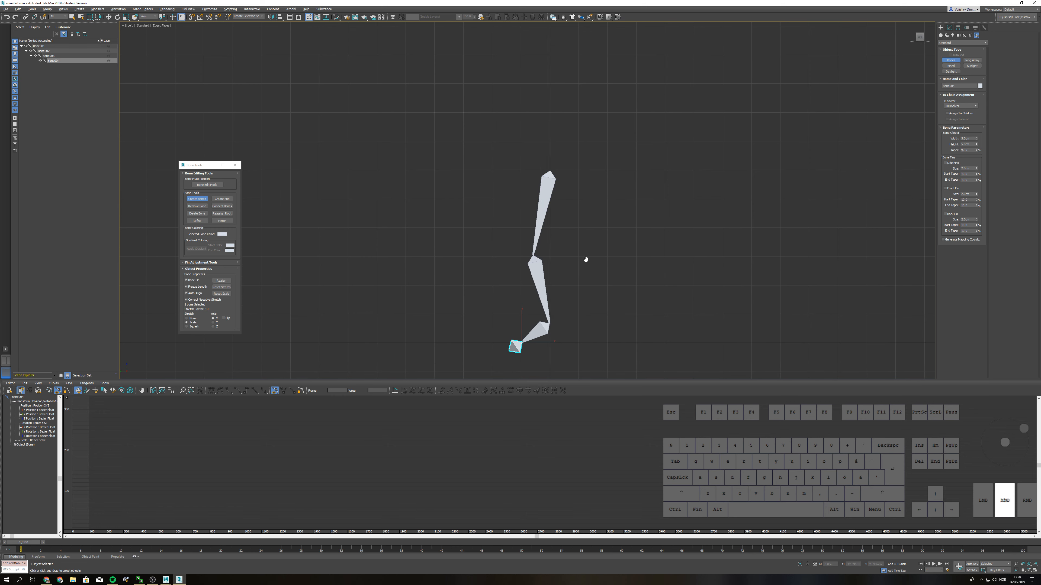
right_click(558, 253)
- Select the leg bones one after another and expand their hierarchy to examine the parent-child order from the hip down
left_click(552, 174)
key("w")
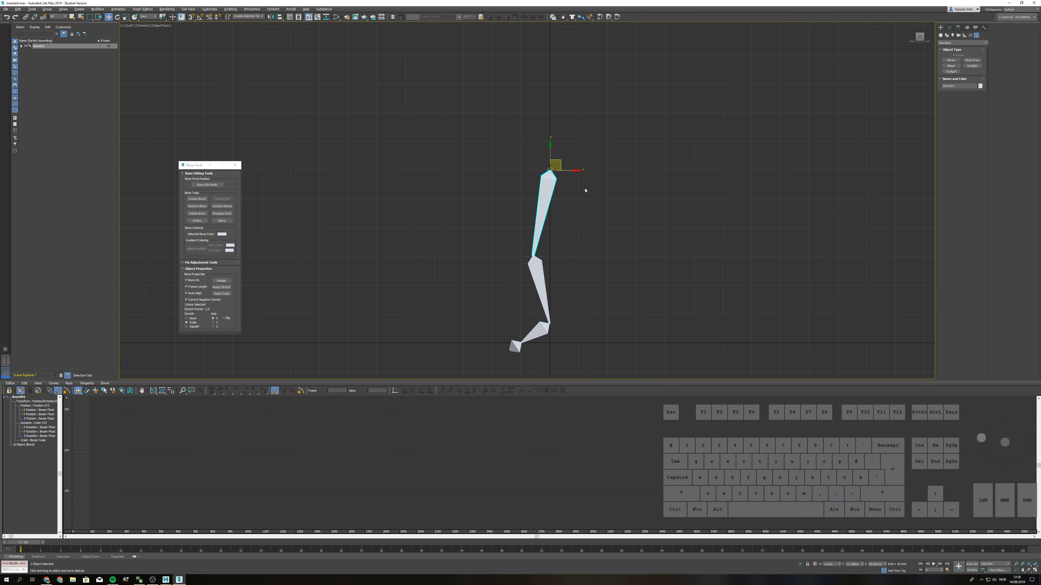
left_click(538, 279)
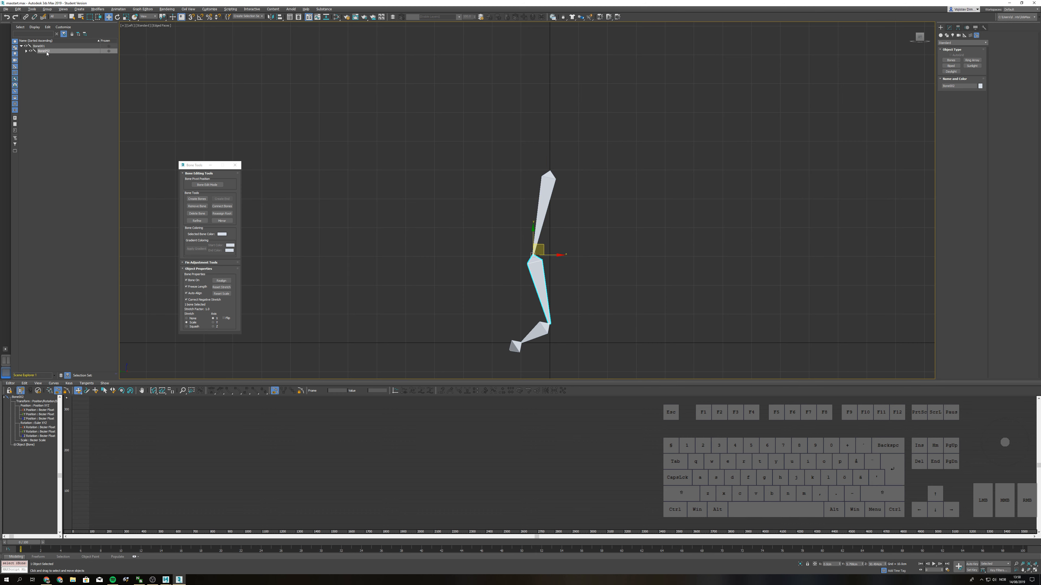
left_click(550, 176)
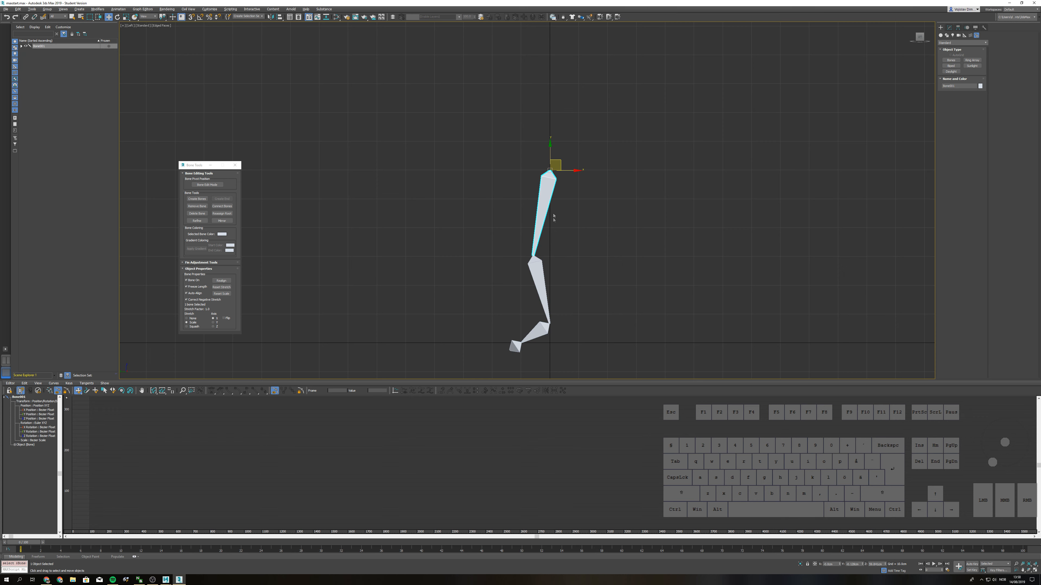
left_click(545, 285)
left_click(537, 328)
left_click(515, 345)
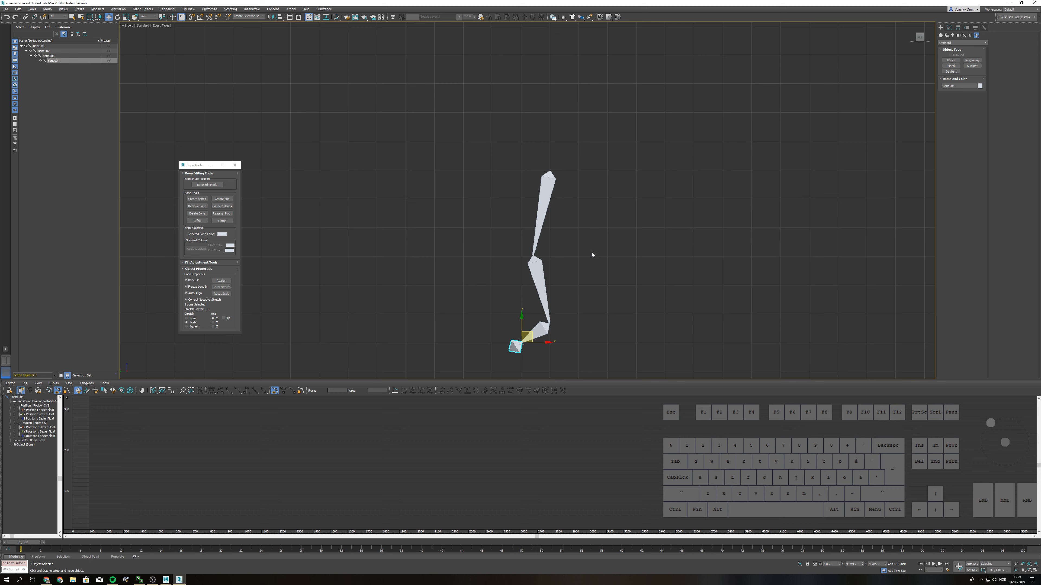
left_click(545, 213)
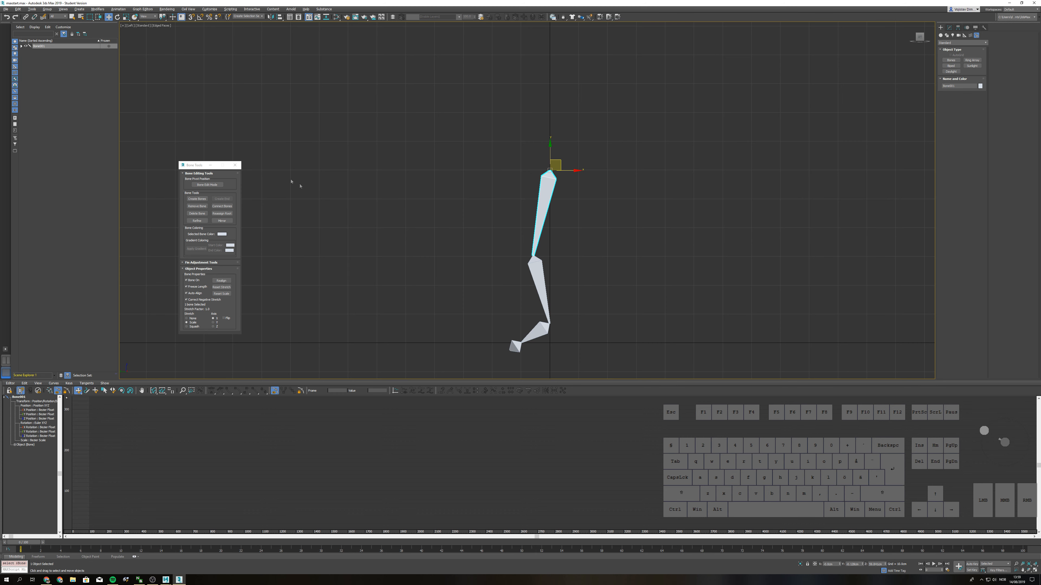
left_click(21, 46)
left_click(26, 50)
left_click(272, 135)
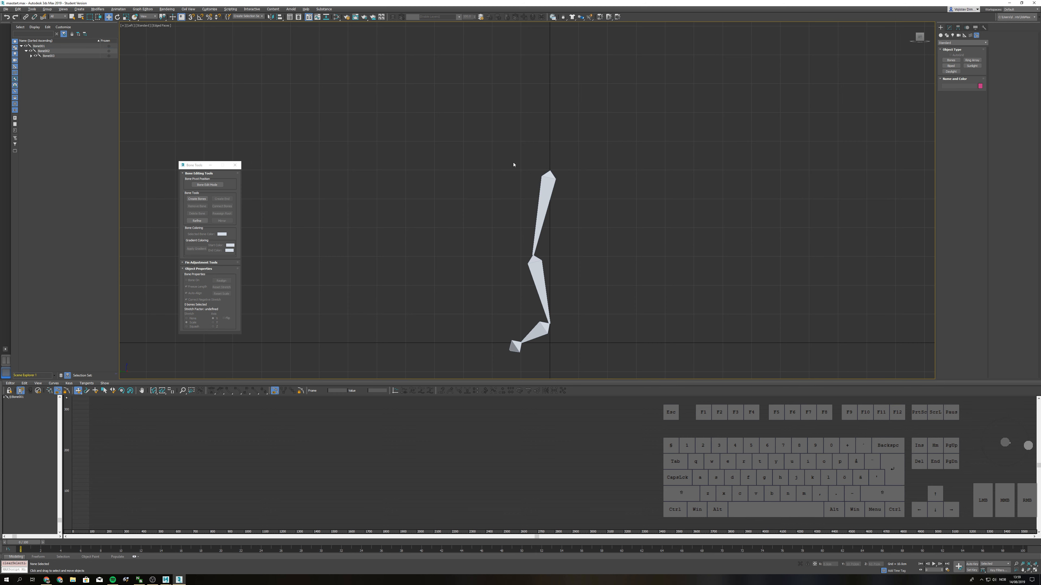
- Select the hip bone with all its children and delete the whole chain
left_click(553, 180)
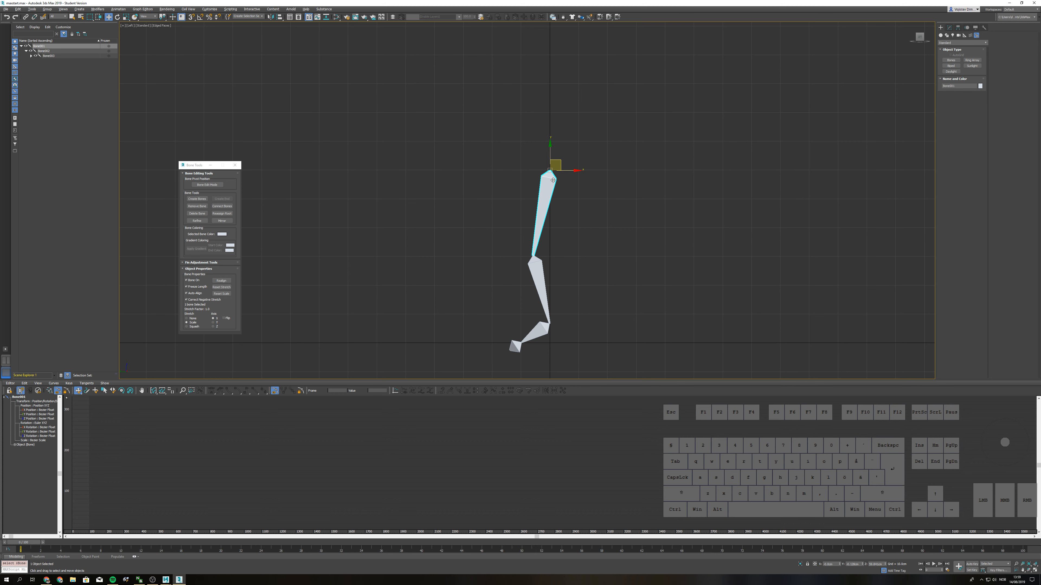
double_click(553, 180)
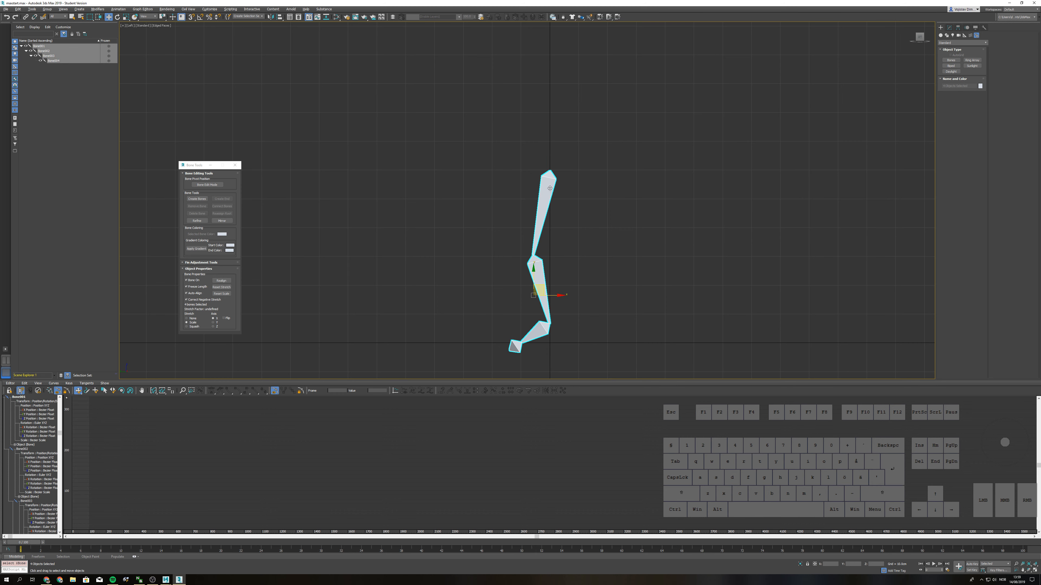
key("Delete")
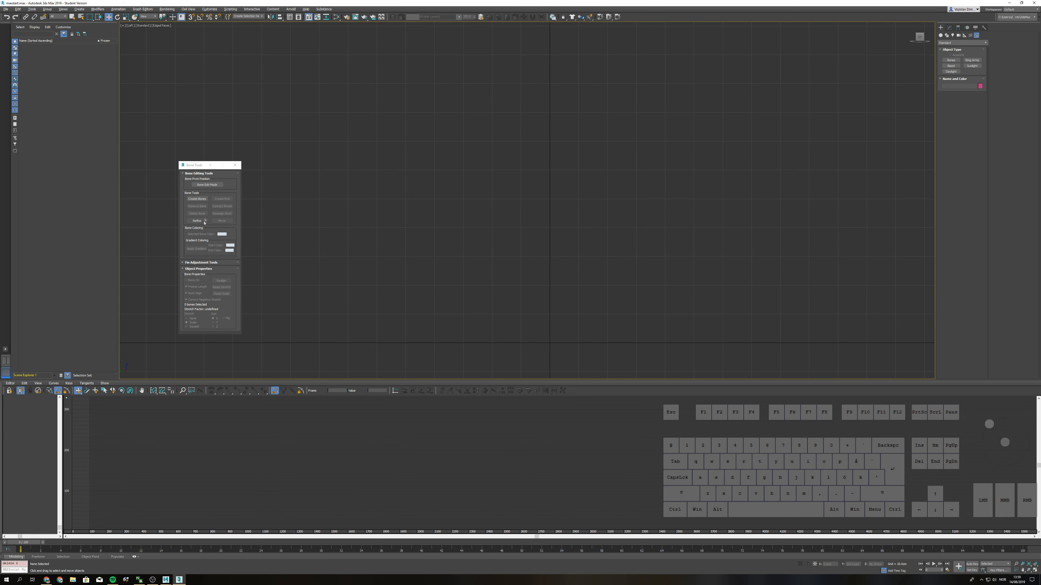
- Draw a leg bone chain in reverse order, from the toe through the ankle and knee up to the hip
left_click(492, 344)
left_click(523, 339)
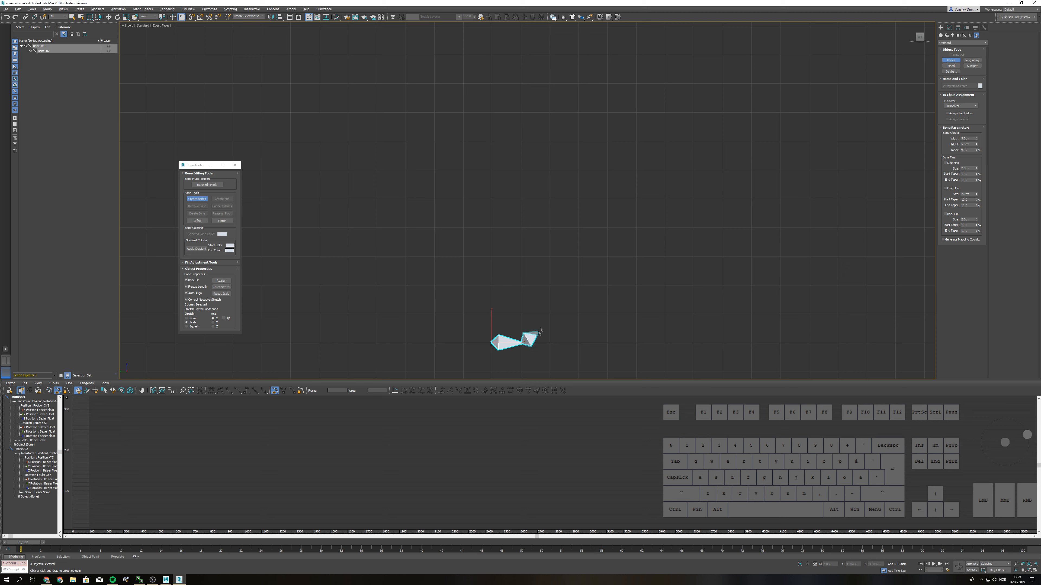
left_click(556, 323)
left_click(530, 227)
left_click(533, 185)
left_click(553, 122)
right_click(583, 142)
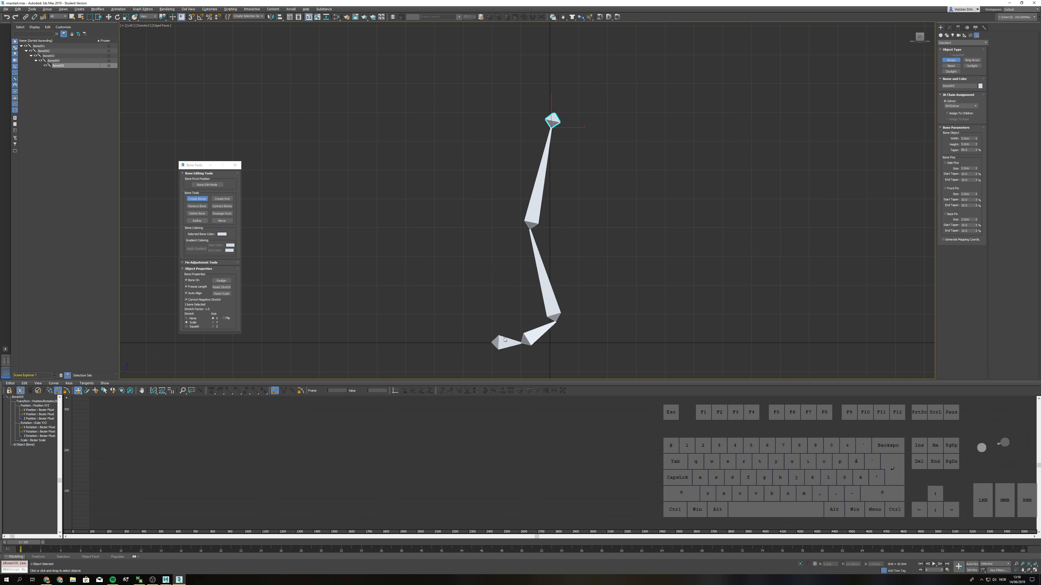
right_click(532, 350)
- Try moving and rotating the root toe bone and the hip end bone to test how the reversed chain follows
left_click(507, 343)
key("ctrl+z")
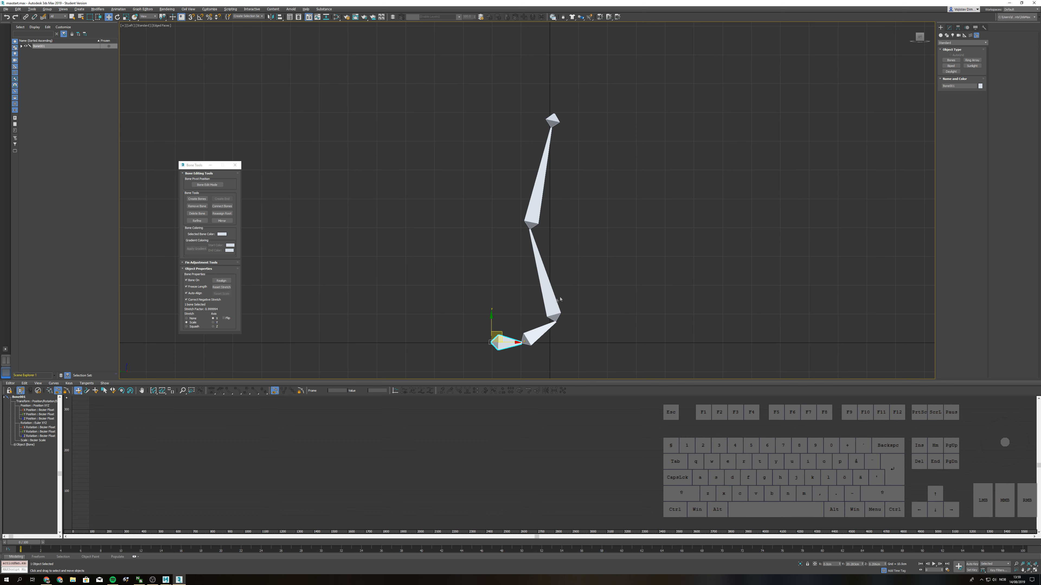
key("e")
mouse_move(505, 336)
left_mouse_down()
mouse_move(509, 316)
mouse_move(504, 336)
left_mouse_up()
left_click(552, 121)
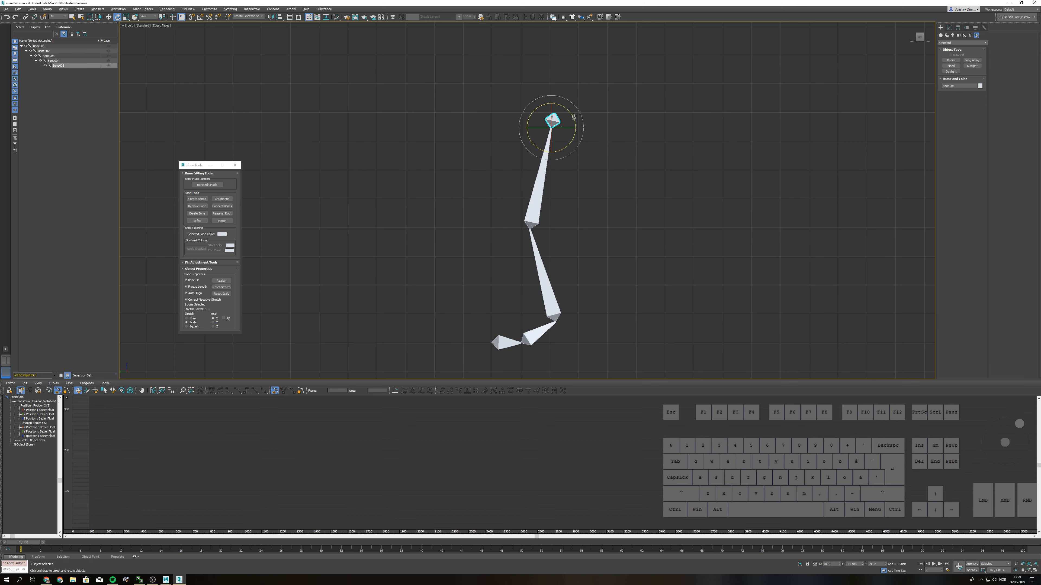
left_click_drag(574, 118, 581, 125)
- Delete the entire toe-to-hip bone chain and activate bone creation again
double_click(505, 339)
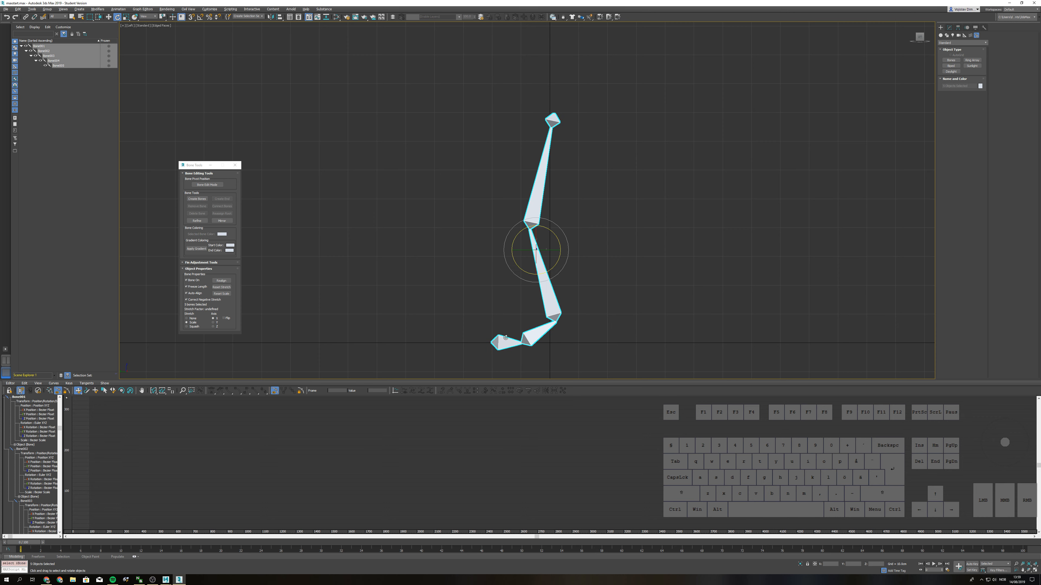
key("Delete")
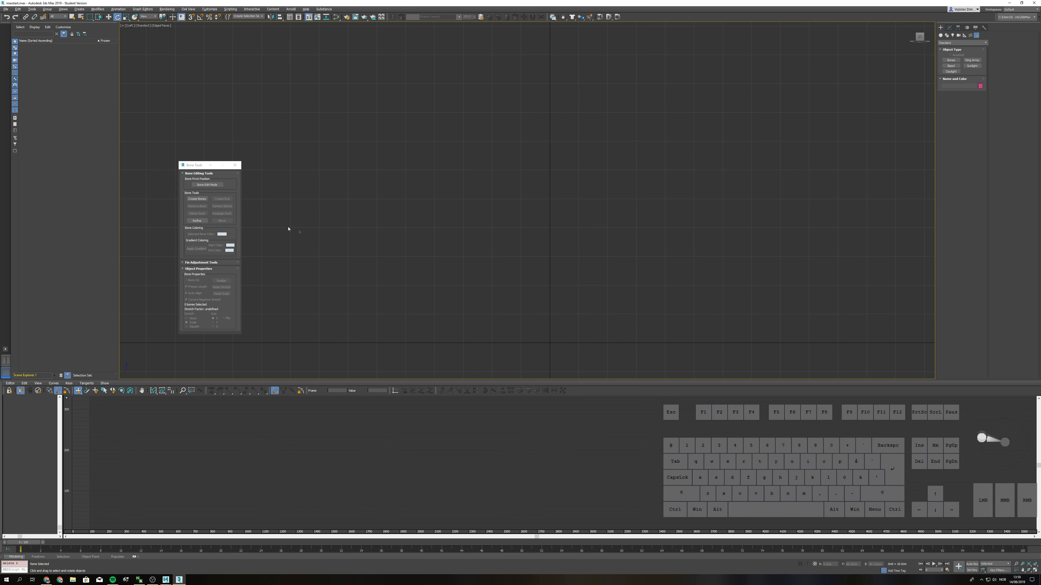
left_click(197, 199)
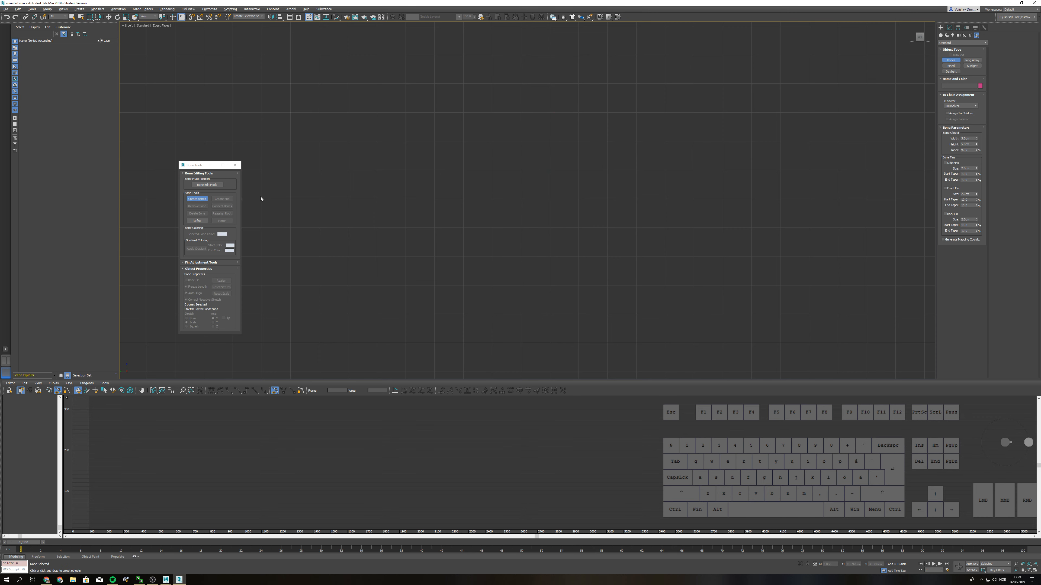
- Draw a leg bone chain from the hip through the knee, ankle and ball of the foot to the toe, finishing with an end bone
left_click(550, 142)
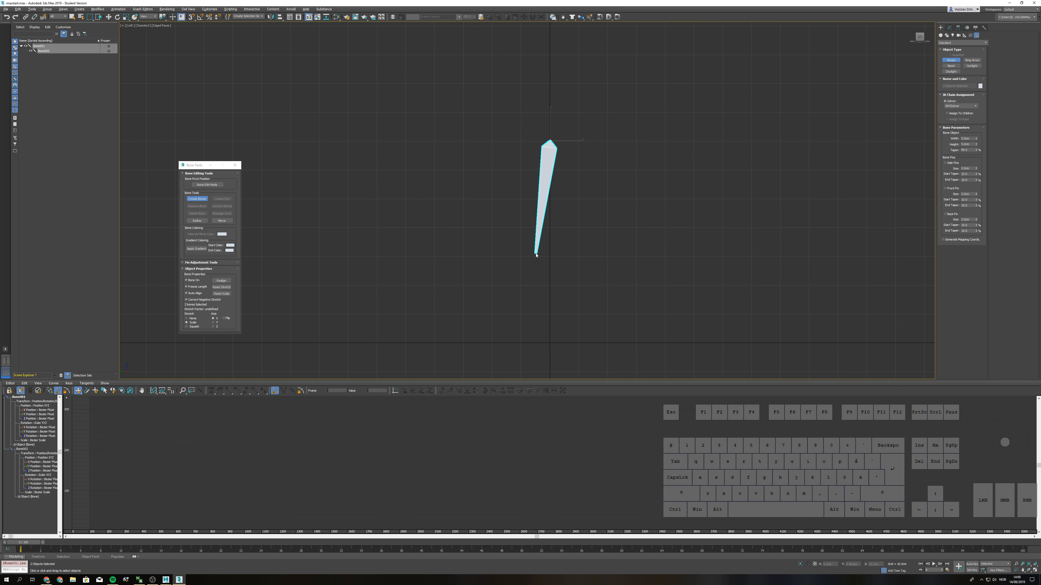
left_click(537, 256)
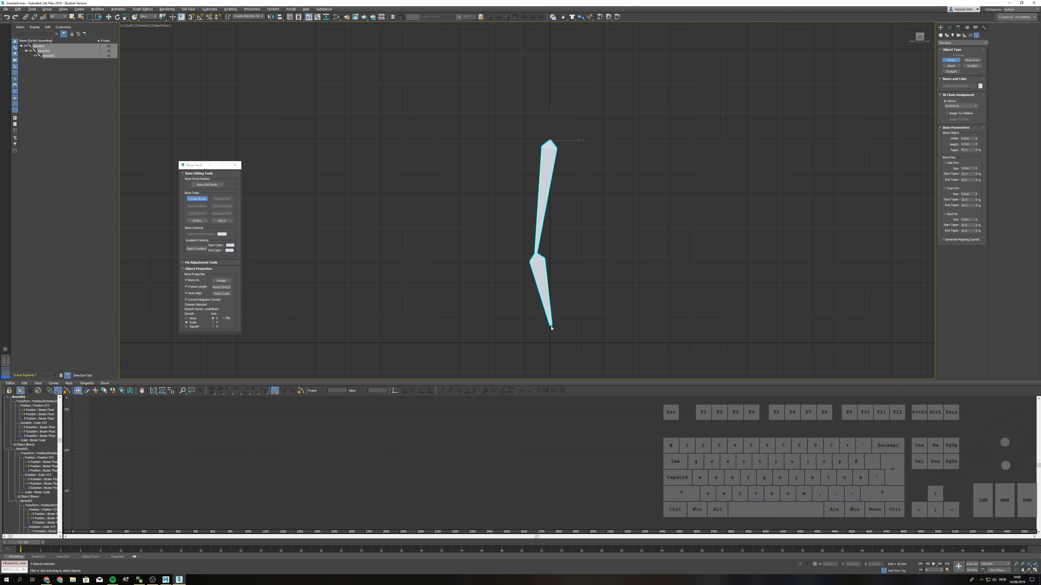
left_click(551, 329)
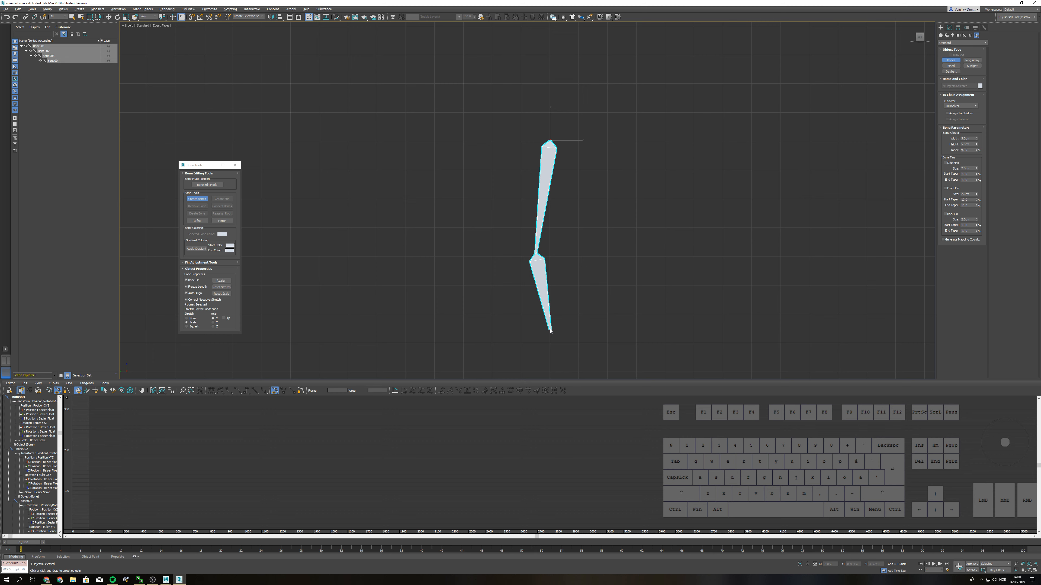
left_click(520, 344)
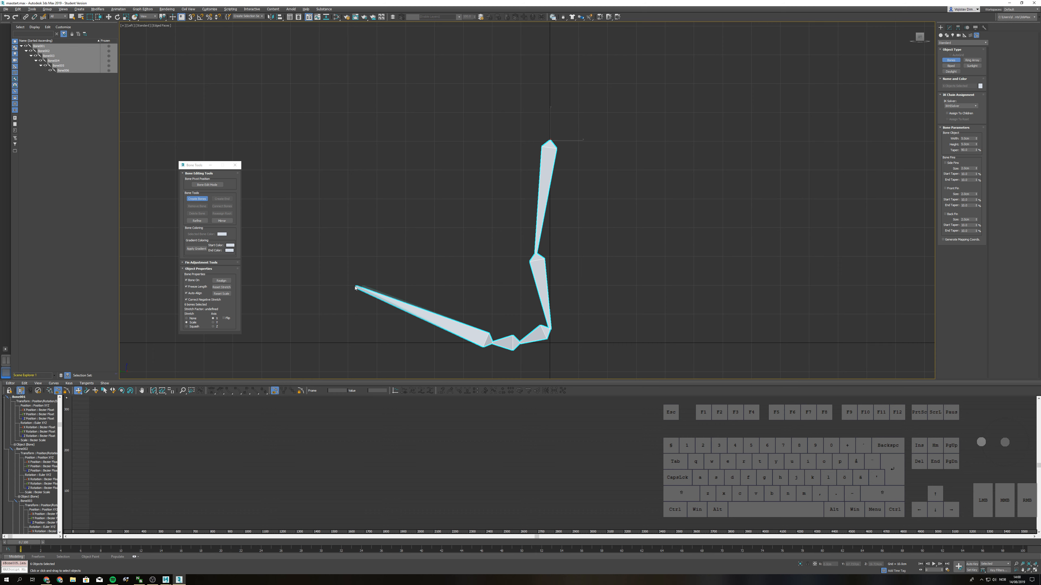
right_click(388, 272)
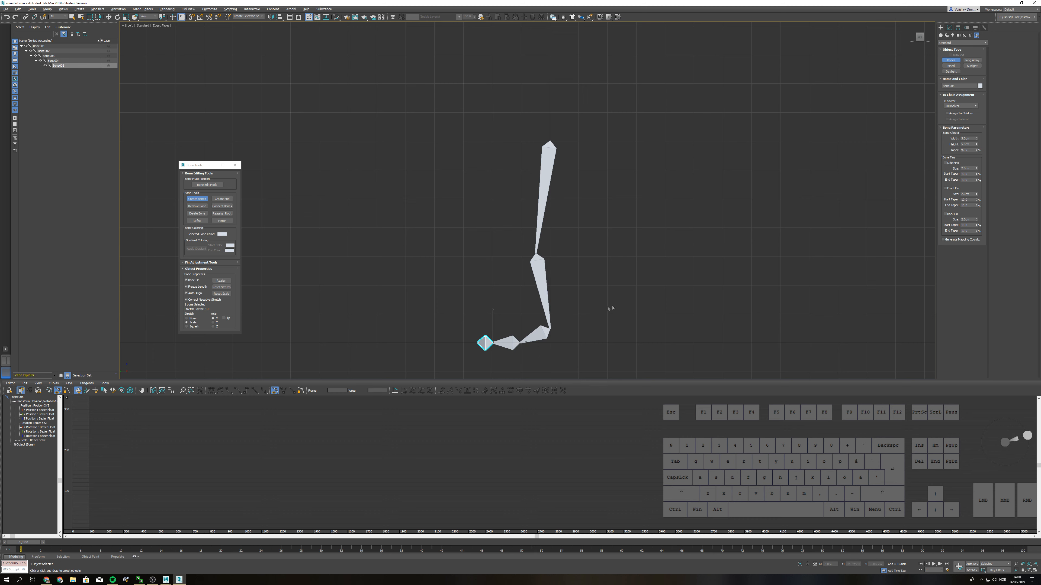
- Select the hip bone and expand its complete child hierarchy in the scene list
key("e")
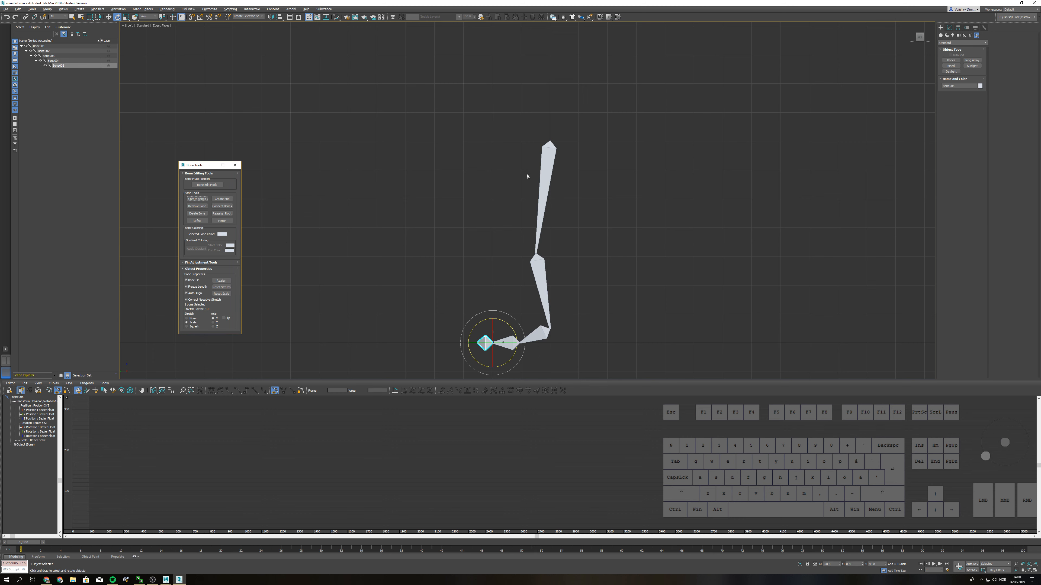
left_click(541, 169)
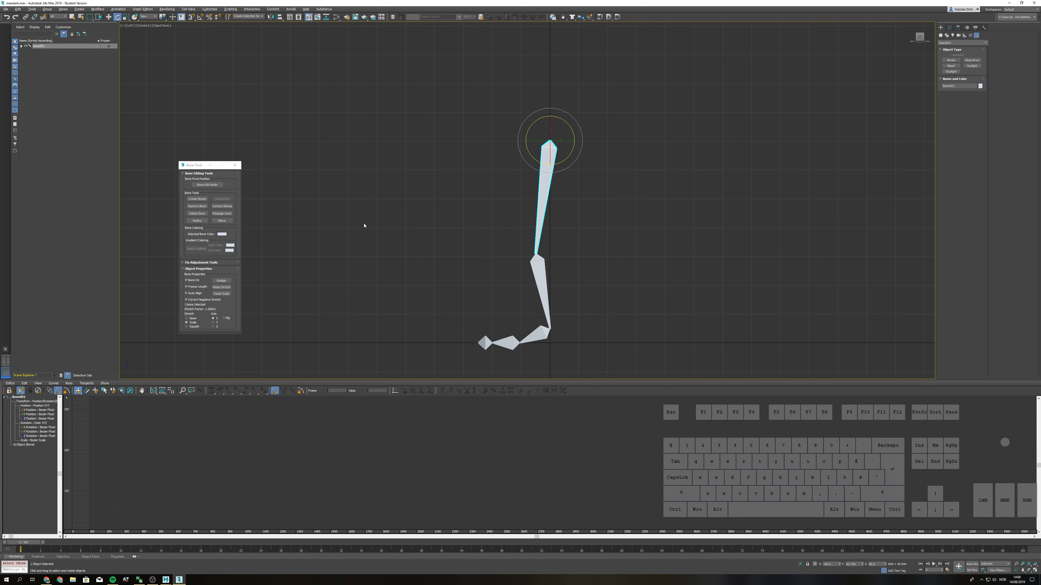
left_click(22, 46)
left_click(26, 51)
left_click(31, 56)
left_click(36, 61)
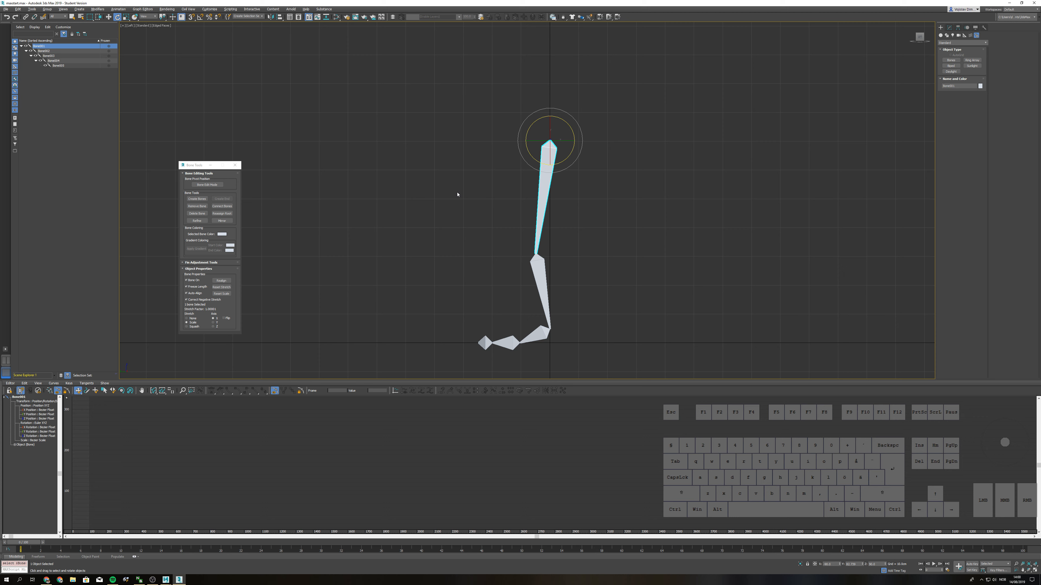
- Try moving the hip bone to test how the rest of the leg chain follows, and cancel the move
key("w")
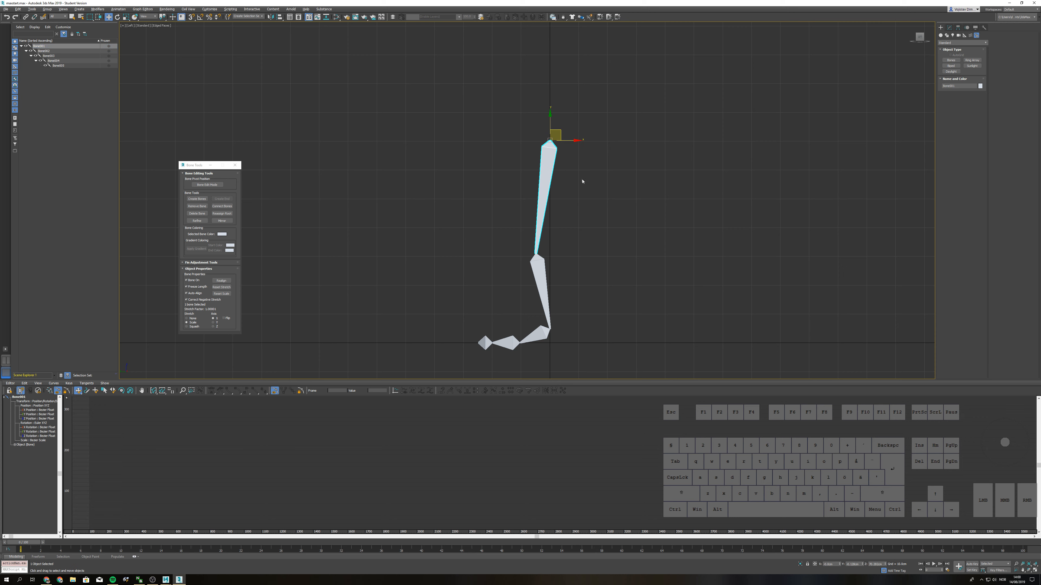
left_click_drag(559, 130, 574, 185)
right_click(582, 143)
left_click(598, 242)
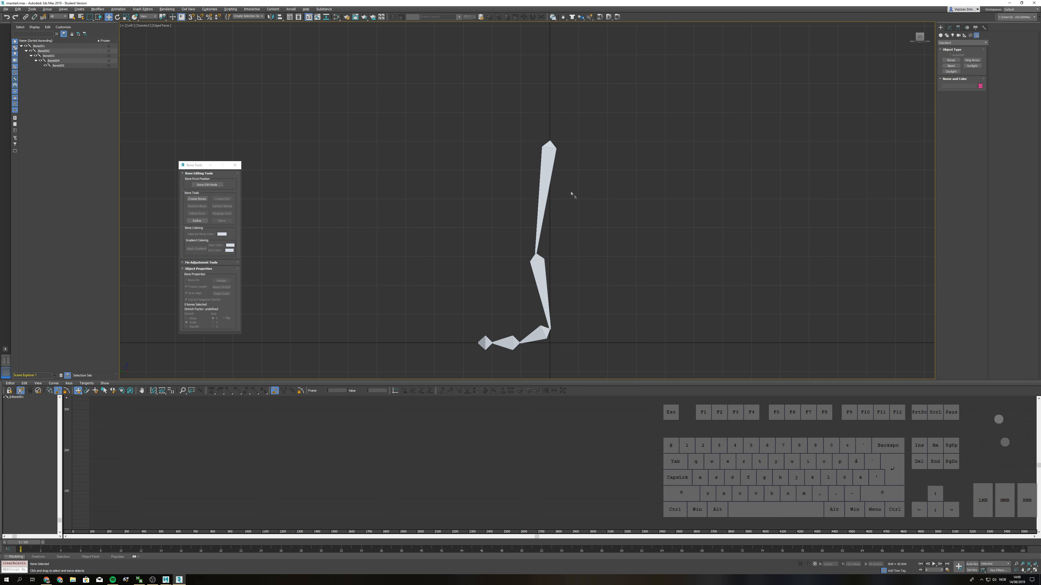
- Inspect the pivots of the thigh and shin bones with Affect Pivot Only, and switch that mode off again
left_click(547, 185)
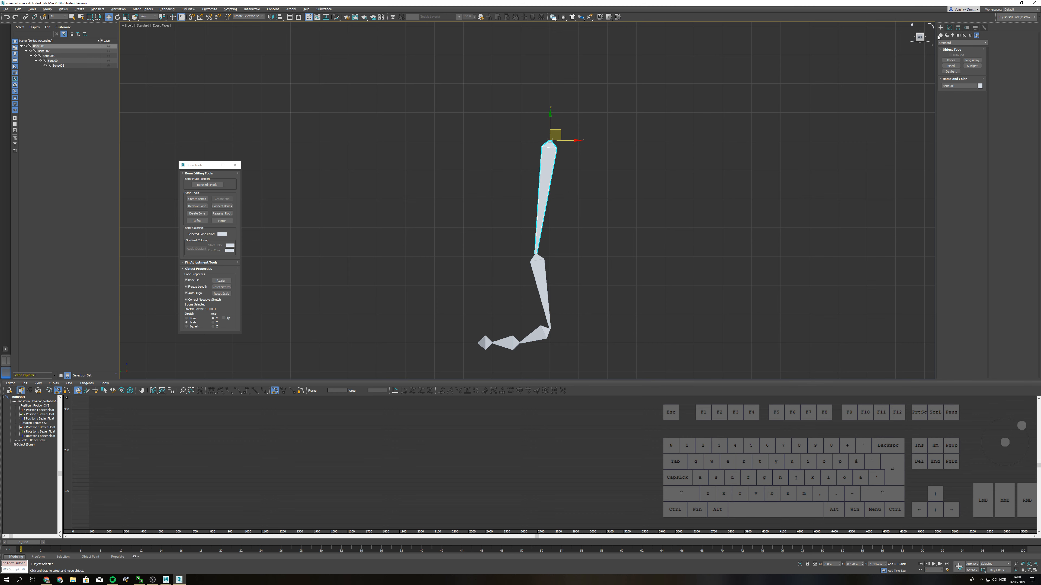
left_click(958, 27)
left_click(950, 65)
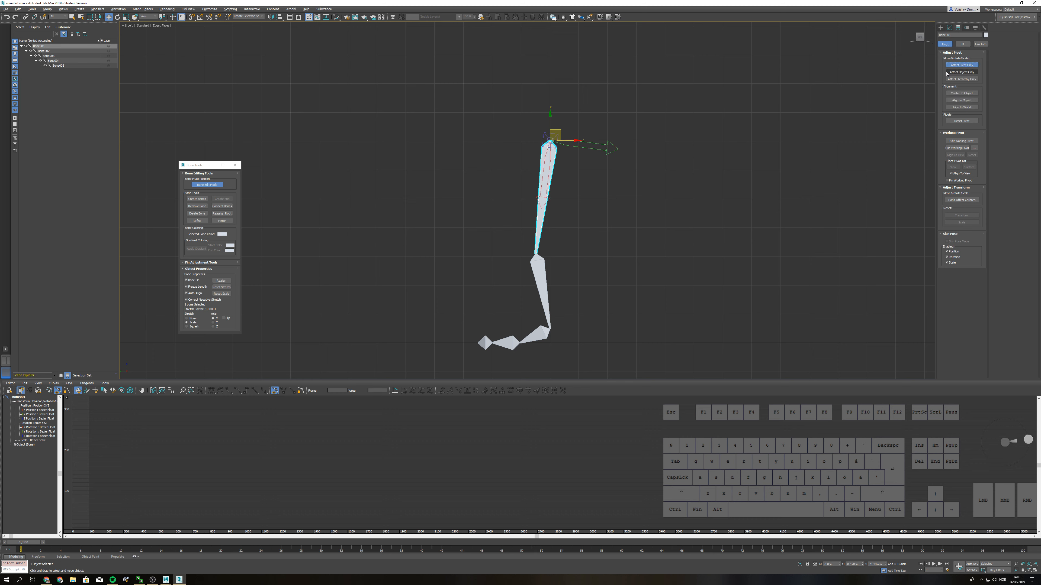
left_click(530, 251)
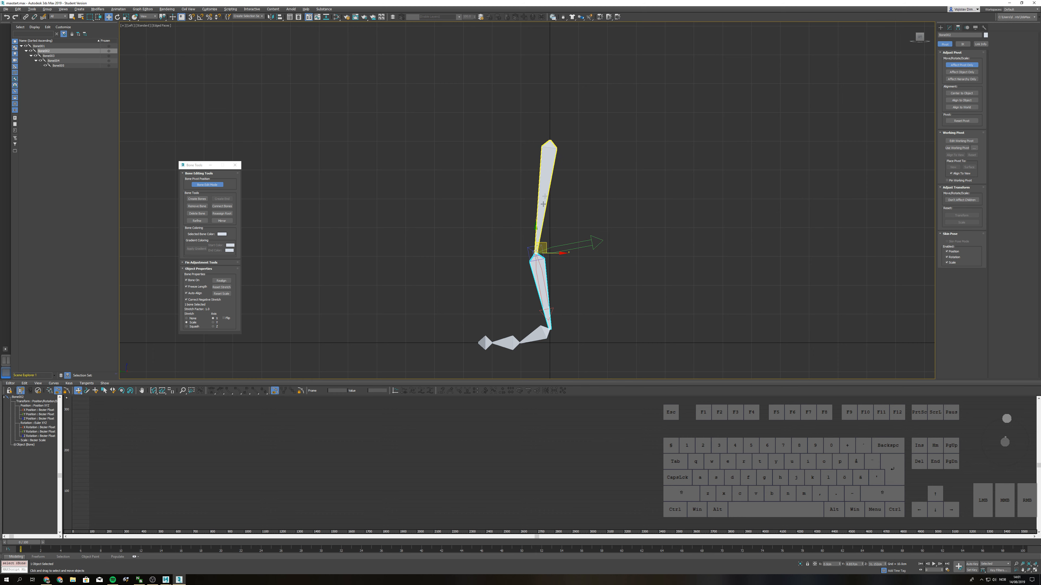
left_click(550, 174)
left_click_drag(565, 151, 555, 127)
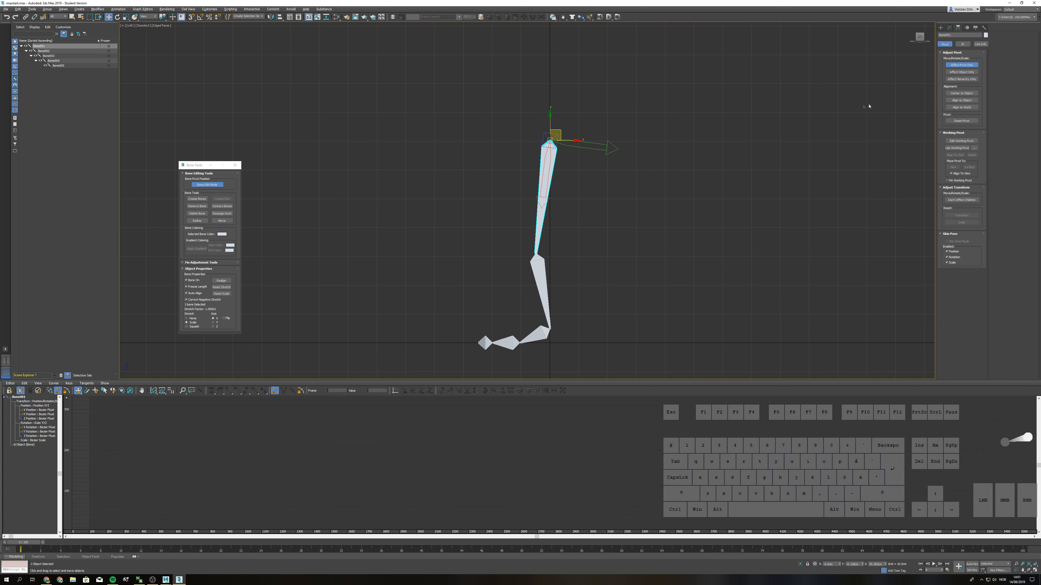
left_click(955, 65)
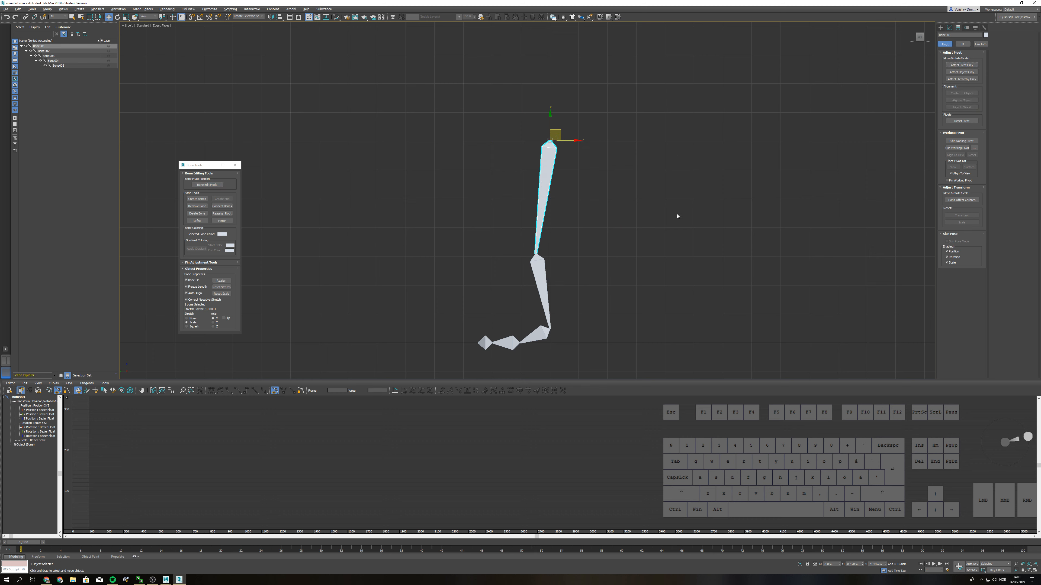
- Compare the pivot locations of the thigh and shin bones by selecting each one in turn
key("ctrl+z")
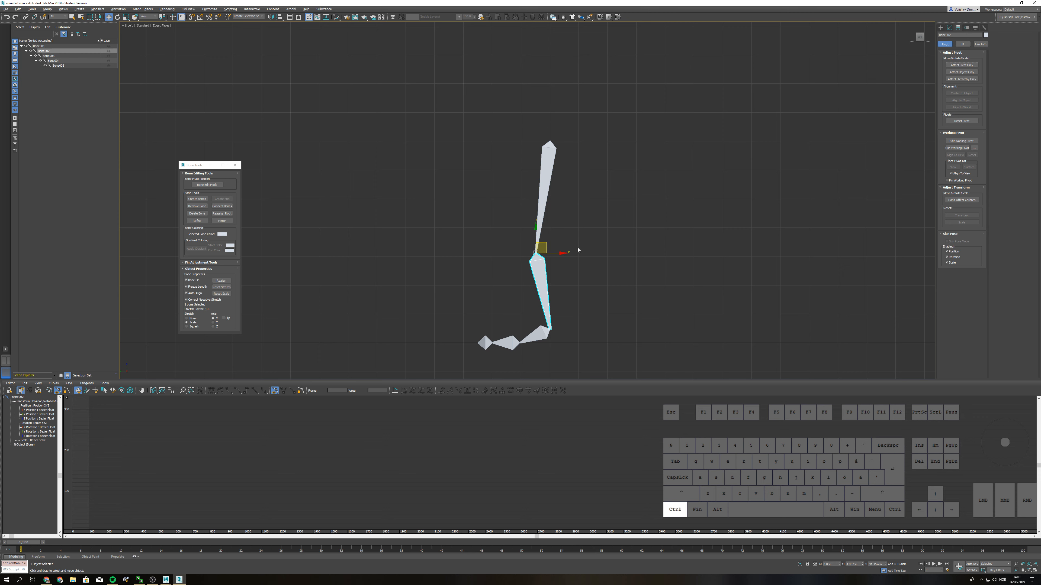
left_click(568, 209)
left_click(548, 181)
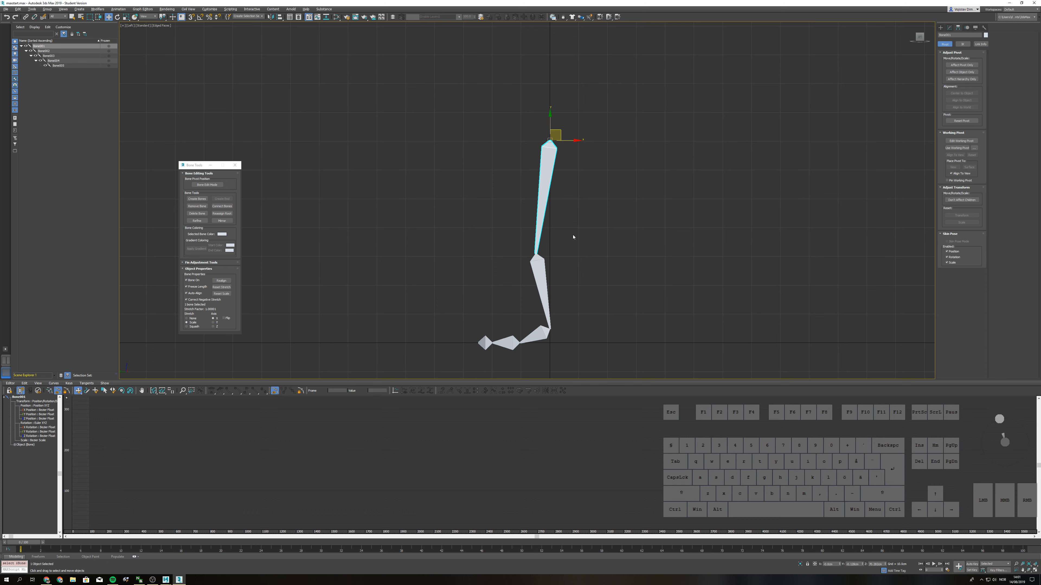
left_click(540, 274)
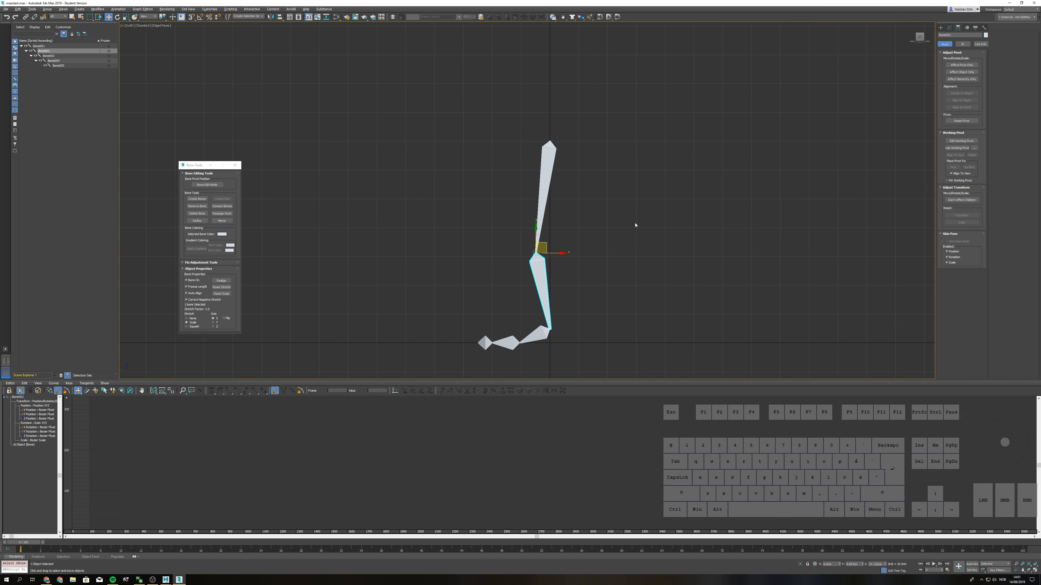
left_click(941, 27)
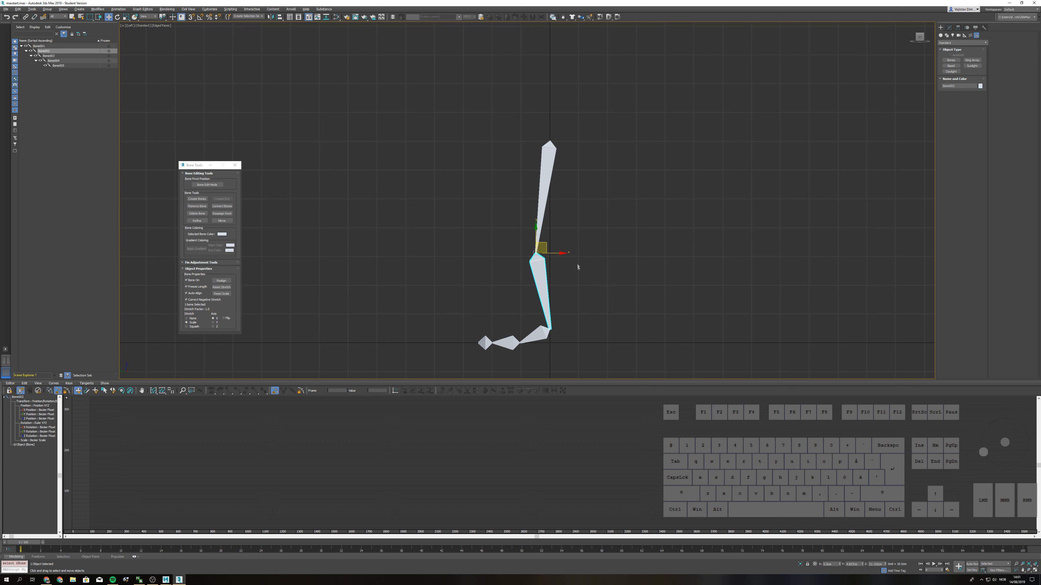
left_click(590, 260)
left_click(542, 287)
- Try rotating the thigh, shin and foot bones in turn to test each joint, cancelling every rotation
left_click(552, 175)
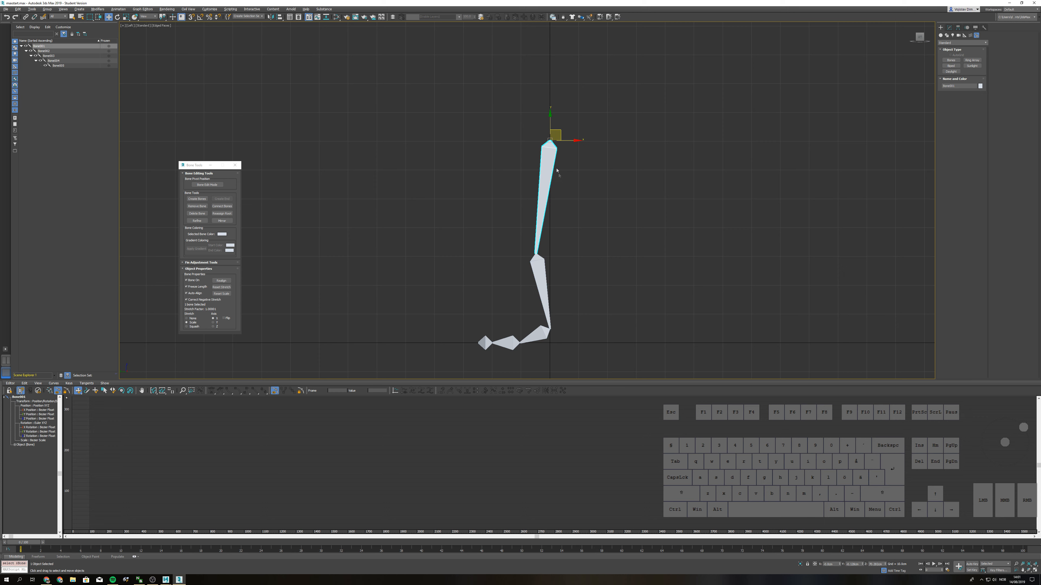
key("e")
mouse_move(566, 158)
left_mouse_down()
mouse_move(582, 147)
mouse_move(575, 153)
mouse_move(583, 125)
mouse_move(563, 174)
mouse_move(578, 142)
left_mouse_up()
right_click(575, 154)
right_click(577, 142)
left_click(543, 274)
left_click_drag(555, 266, 577, 247)
right_click(577, 247)
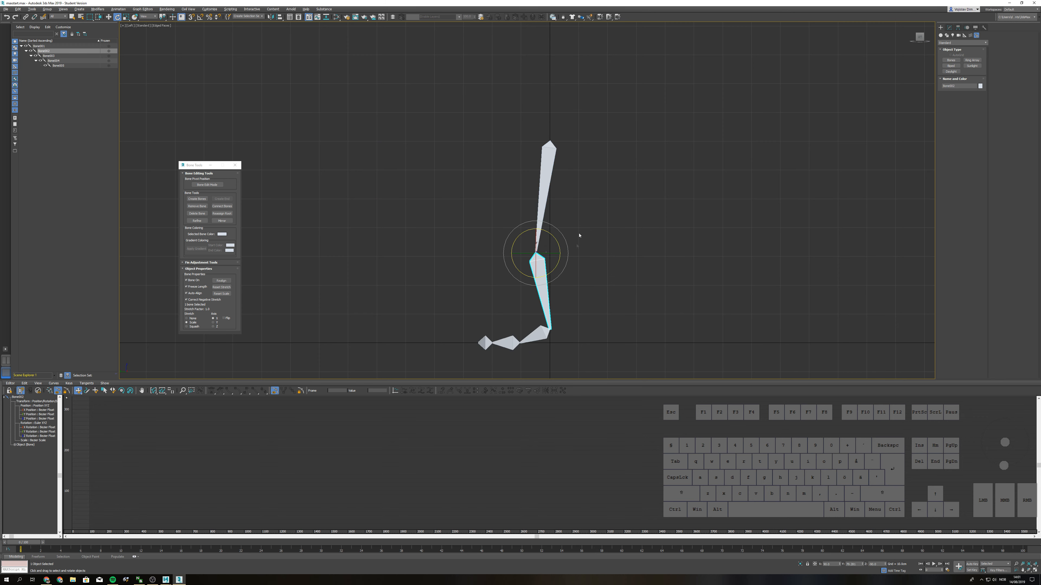
left_click(546, 330)
left_click_drag(570, 343, 586, 315)
right_click(586, 315)
- Try moving the shin bone up away from the knee twice, undoing each move
key("w")
key("Page_Up")
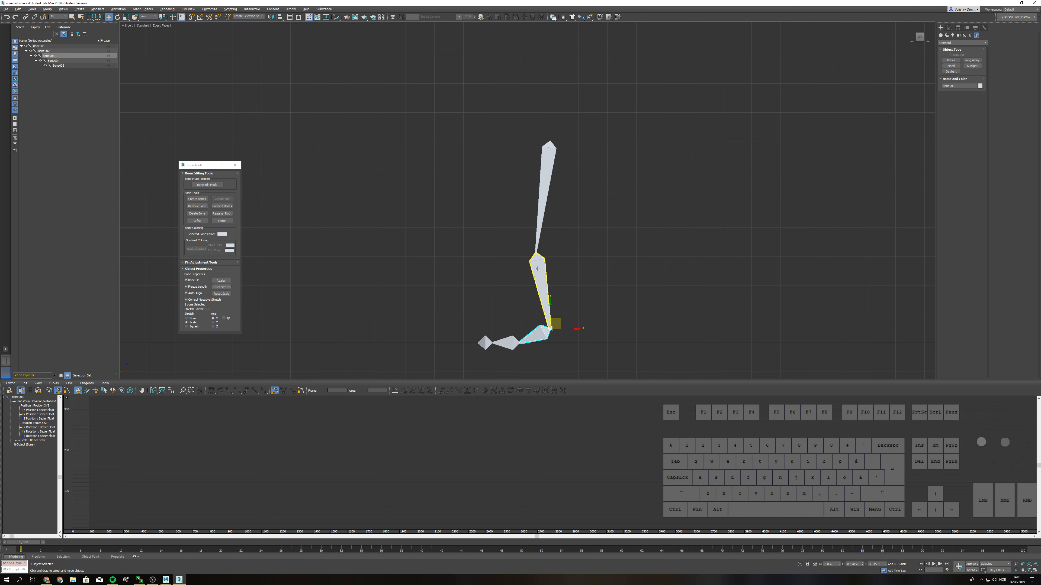
left_click_drag(543, 243, 557, 142)
key("ctrl+z")
left_click_drag(540, 250, 592, 166)
key("ctrl+z")
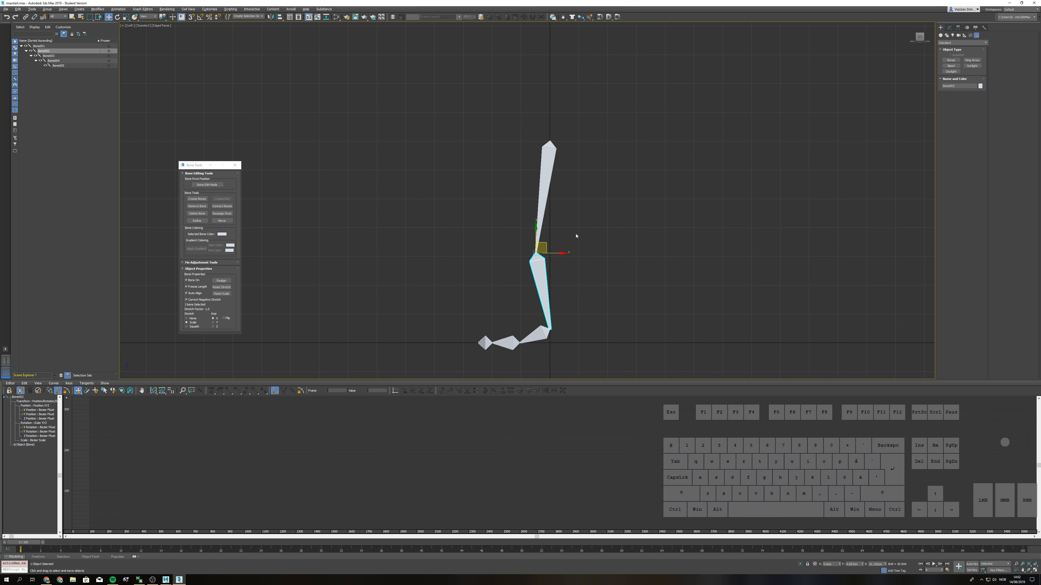
- Try rotating and moving the shin bone at the knee, cancelling each transform
key("e")
left_click_drag(559, 269, 591, 228)
right_click(580, 246)
key("r")
right_click(591, 228)
key("e")
left_click_drag(558, 267, 619, 270)
right_click(620, 269)
left_click(635, 272)
middle_click_drag(422, 295, 435, 279)
left_click_drag(548, 233, 580, 225)
right_click(580, 225)
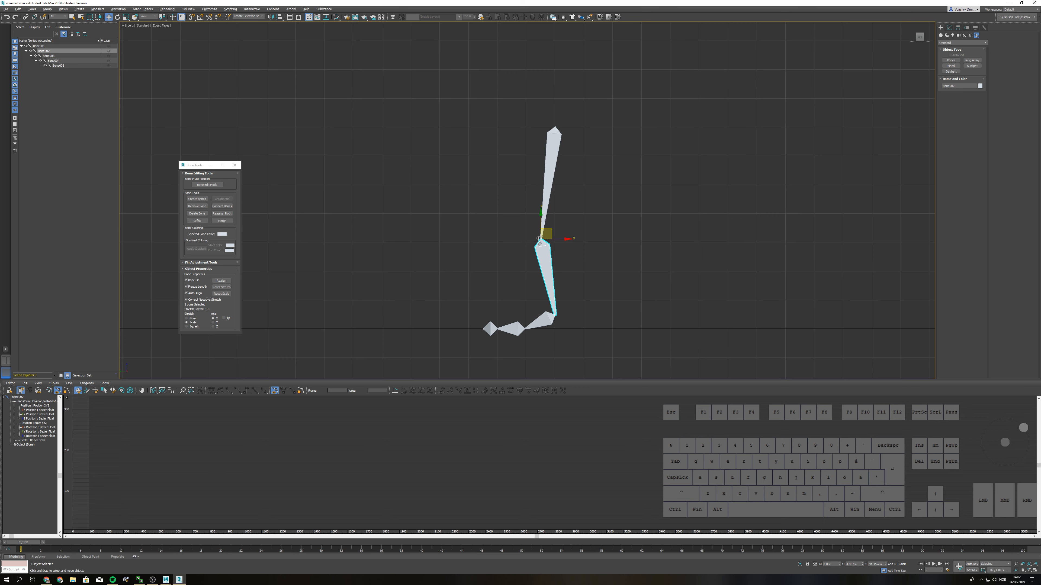
- Turn on Bone Edit Mode and move the knee joint slightly up toward the hip
left_click(201, 187)
left_click_drag(207, 165, 224, 161)
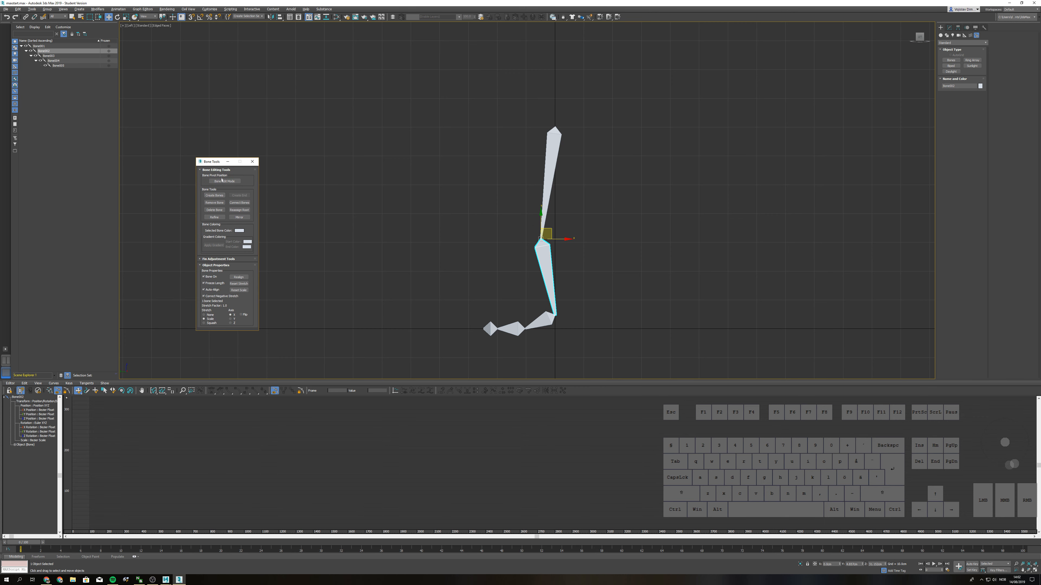
left_click(218, 183)
mouse_move(541, 239)
left_mouse_down()
mouse_move(561, 205)
mouse_move(497, 210)
mouse_move(562, 240)
mouse_move(541, 210)
mouse_move(518, 216)
mouse_move(550, 238)
mouse_move(483, 232)
mouse_move(576, 232)
mouse_move(492, 232)
mouse_move(553, 241)
mouse_move(543, 232)
left_mouse_up()
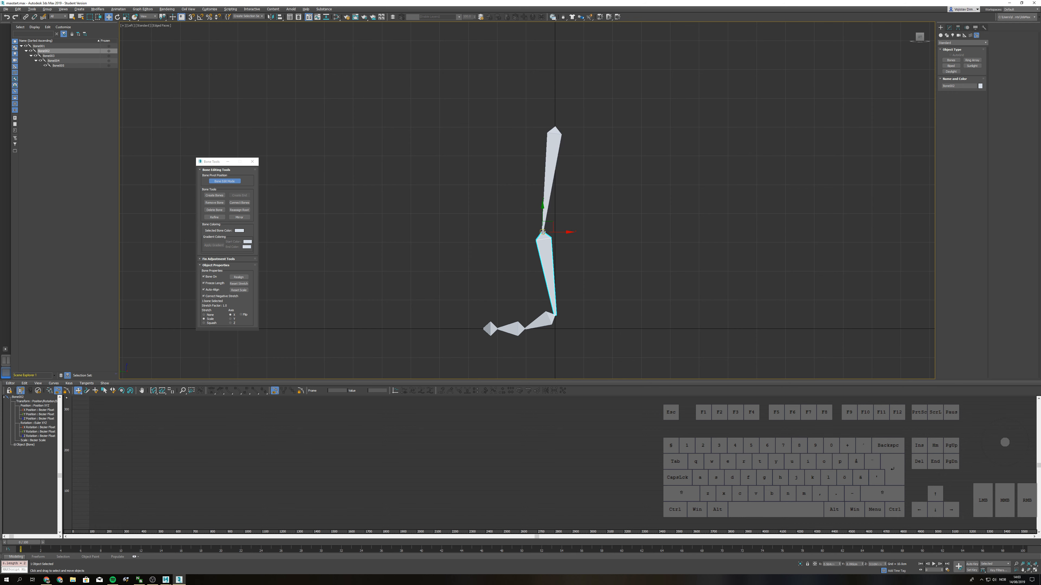
- Test further knee joint positions in Bone Edit Mode and nudge the joint slightly higher and closer to the vertical axis
right_click(557, 271)
left_click(573, 281)
mouse_move(570, 243)
left_mouse_down()
mouse_move(581, 220)
mouse_move(568, 250)
left_mouse_up()
right_click(567, 244)
right_click(567, 245)
right_click(568, 251)
right_click(574, 237)
left_click(585, 241)
mouse_move(545, 230)
left_mouse_down()
mouse_move(522, 229)
mouse_move(553, 234)
mouse_move(544, 227)
left_mouse_up()
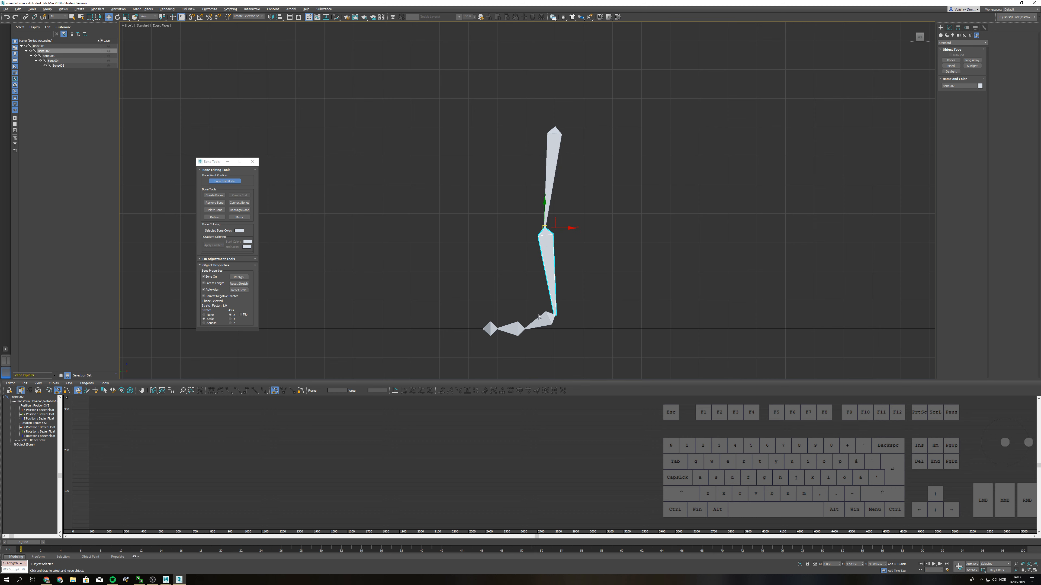
- Raise the ankle joint slightly and shift the hip joint a little toward the toe side, leaving Bone Edit Mode when done
left_click(539, 315)
left_click_drag(565, 314, 565, 304)
left_click(556, 140)
left_click_drag(566, 119, 563, 118)
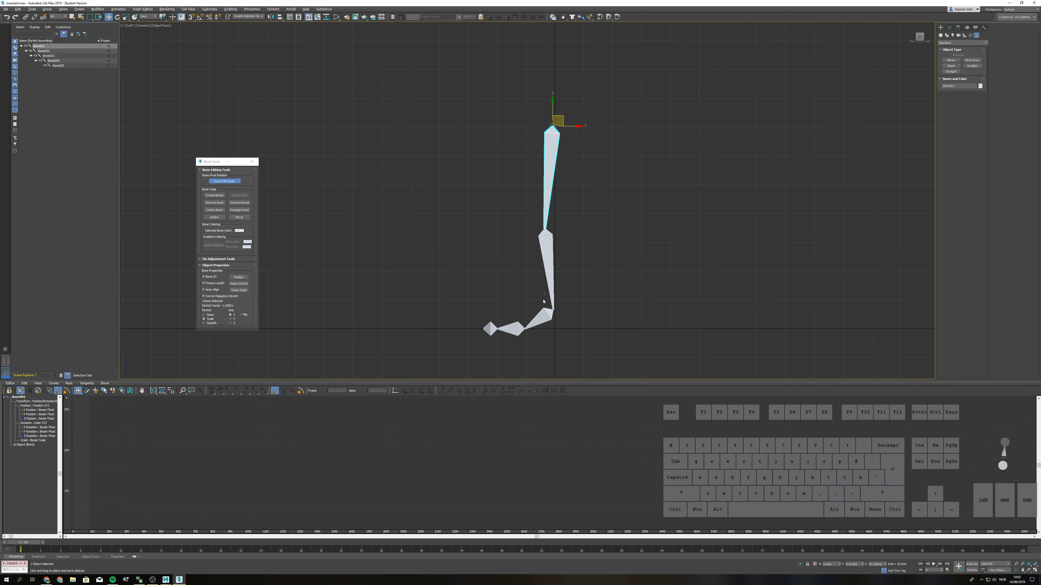
left_click(240, 182)
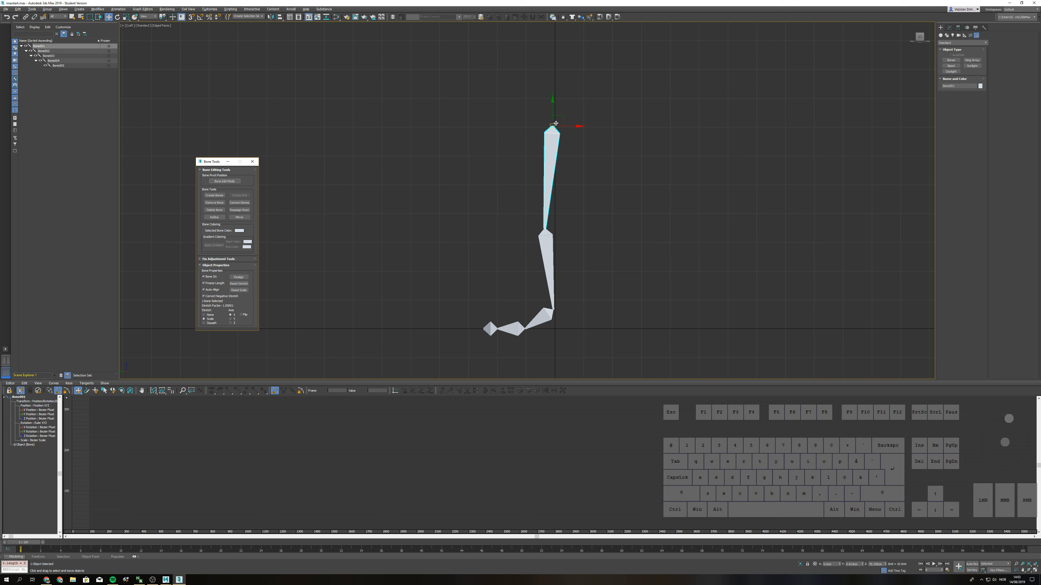
- Try moving the hip bone and the shin bone with Bone Edit Mode off, cancelling both moves
left_click(548, 242)
left_click_drag(549, 200, 519, 168)
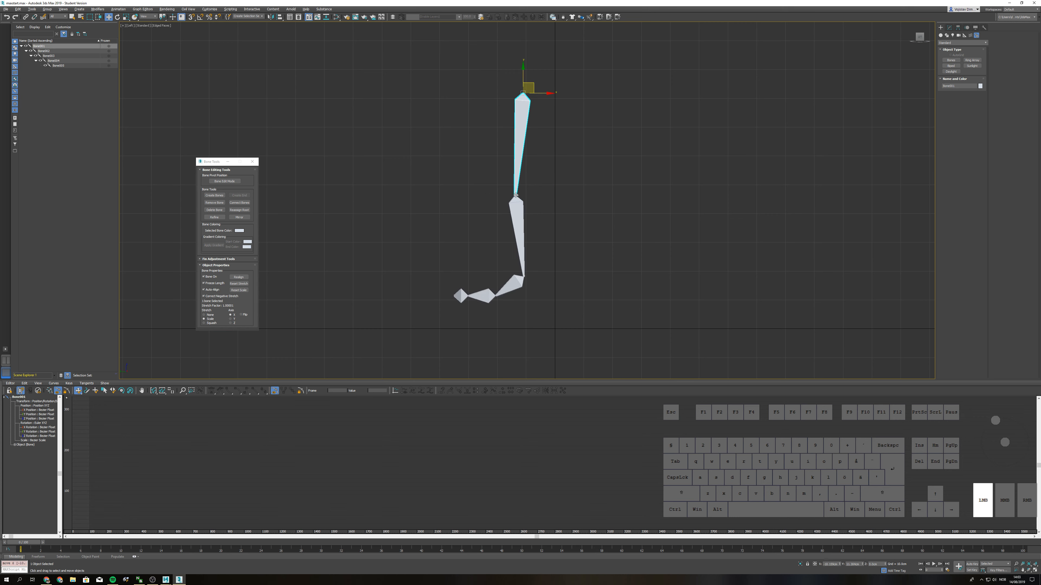
right_click(519, 168)
left_click(546, 239)
mouse_move(546, 222)
left_mouse_down()
mouse_move(499, 210)
mouse_move(548, 222)
left_mouse_up()
right_click(548, 222)
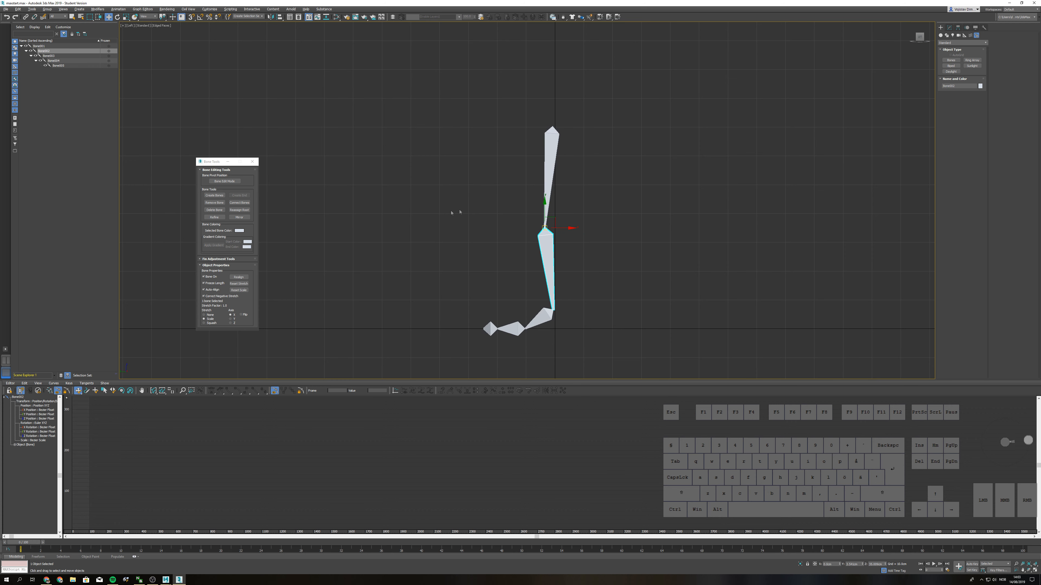
- Deselect all bones and show the leg chain in a maximized Front view with shaded display
left_click(477, 210)
middle_click_drag(520, 191, 512, 251)
scroll(514, 198, "down", 2)
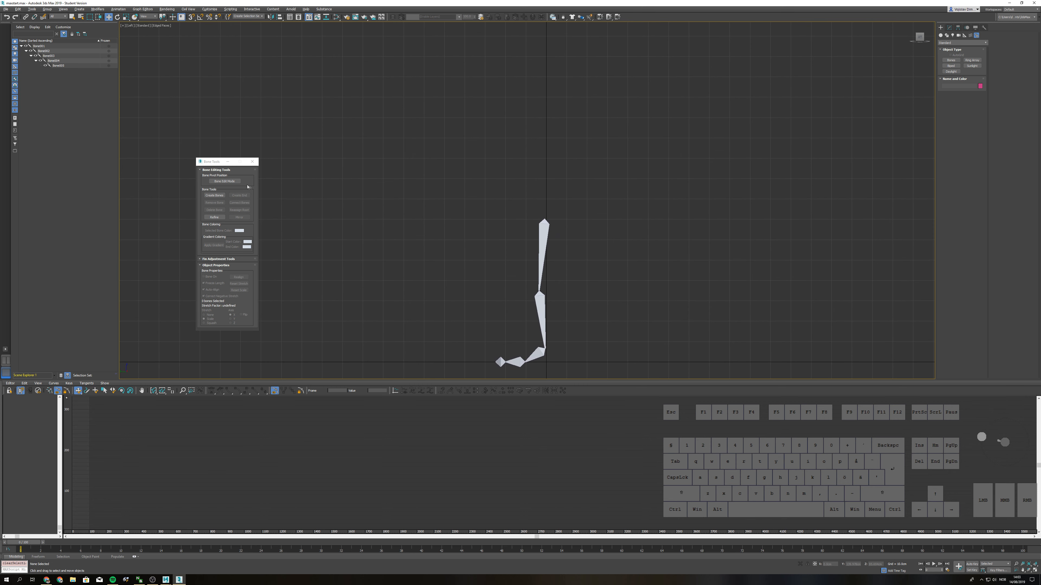
key("alt+w")
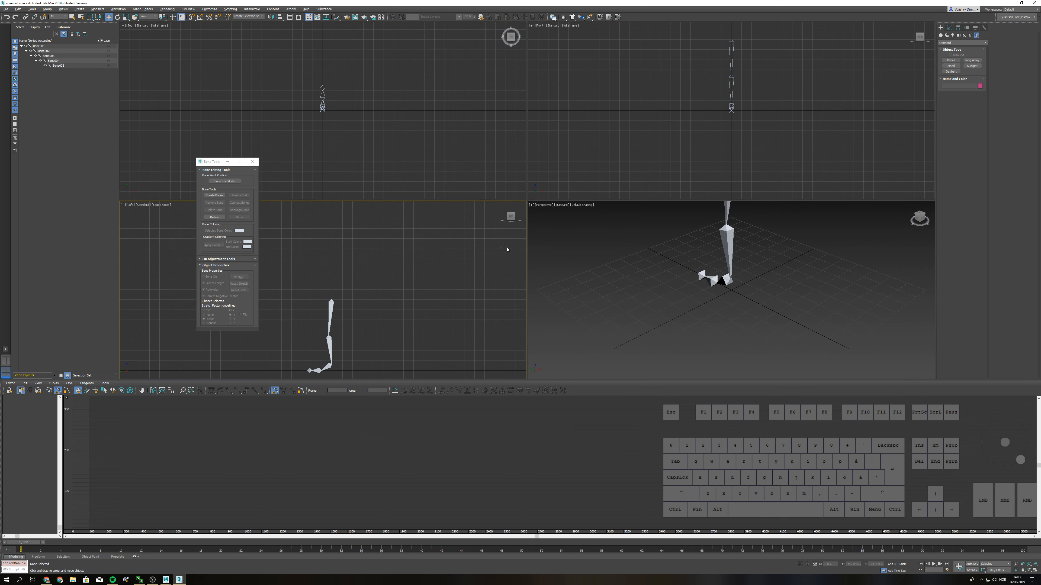
left_click(663, 176)
key("alt+w")
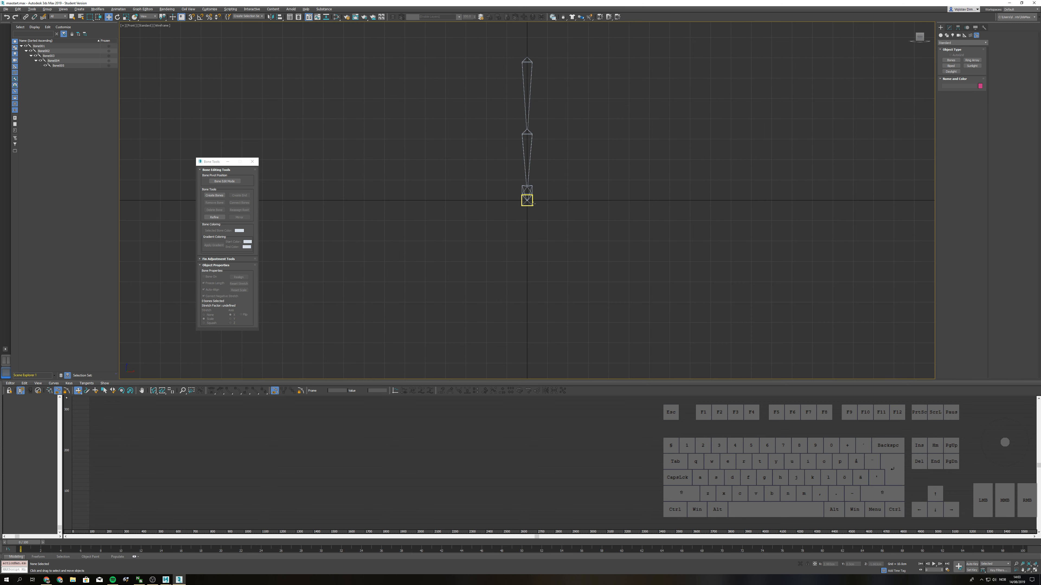
key("F3")
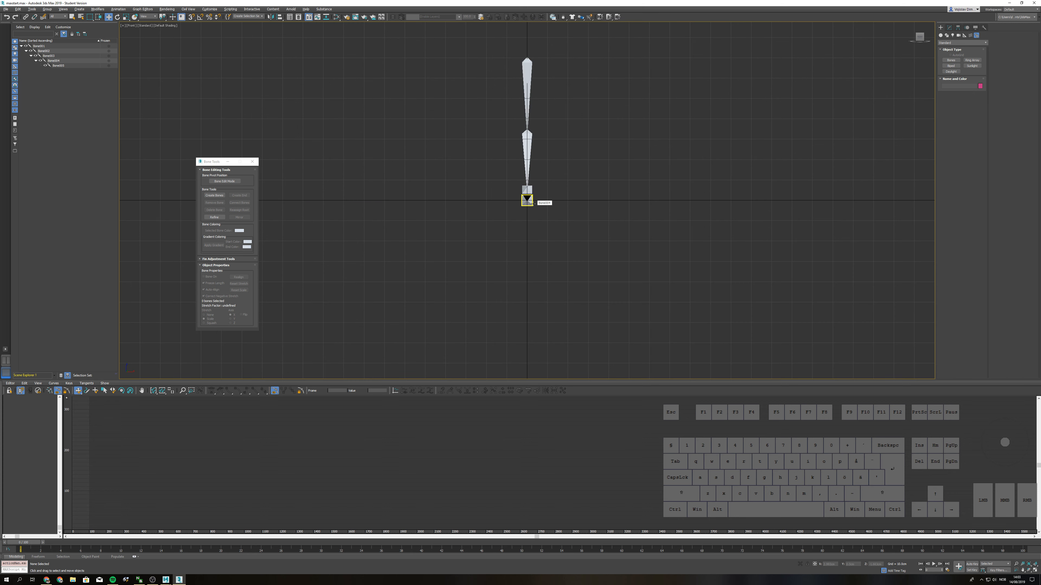
- Move the hip bone sideways in the Front view so the whole leg chain sits off the vertical centre axis
middle_click_drag(562, 179, 588, 308)
left_click(554, 205)
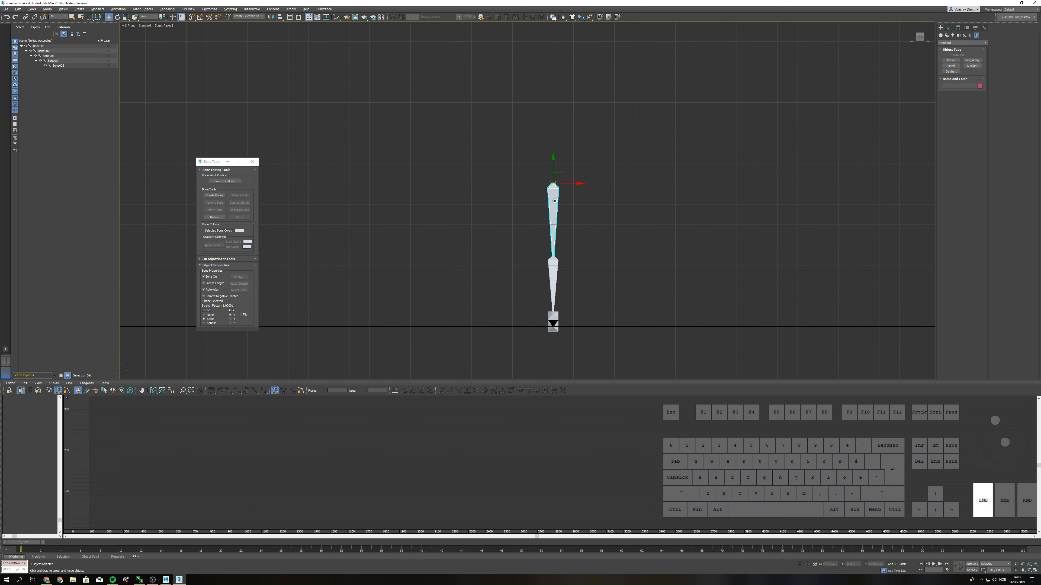
left_click_drag(572, 185, 596, 187)
middle_click_drag(596, 187, 578, 219)
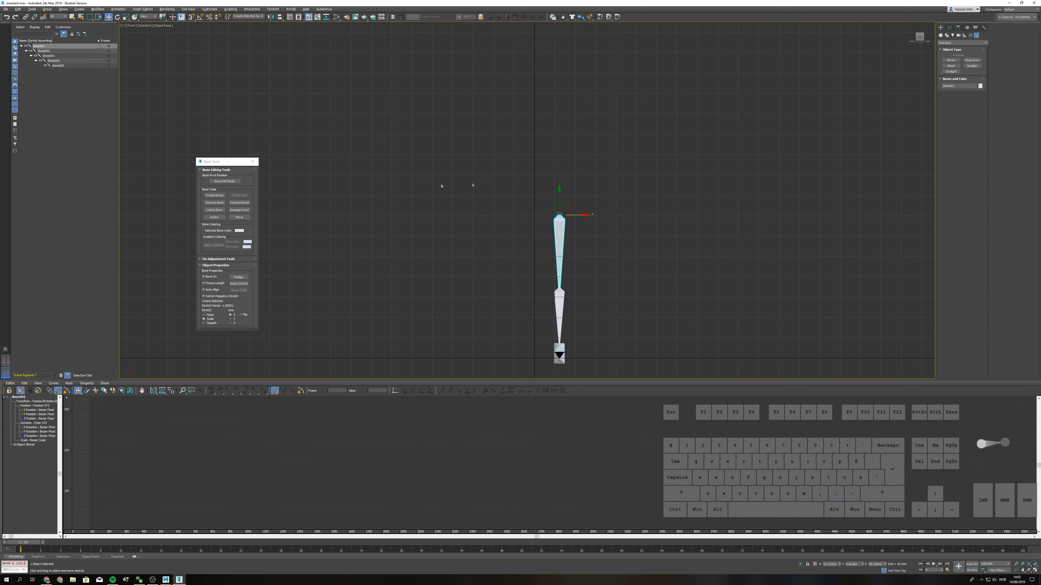
- Create one long vertical spine bone with an end nub on the centre axis, starting at hip height
left_click(222, 197)
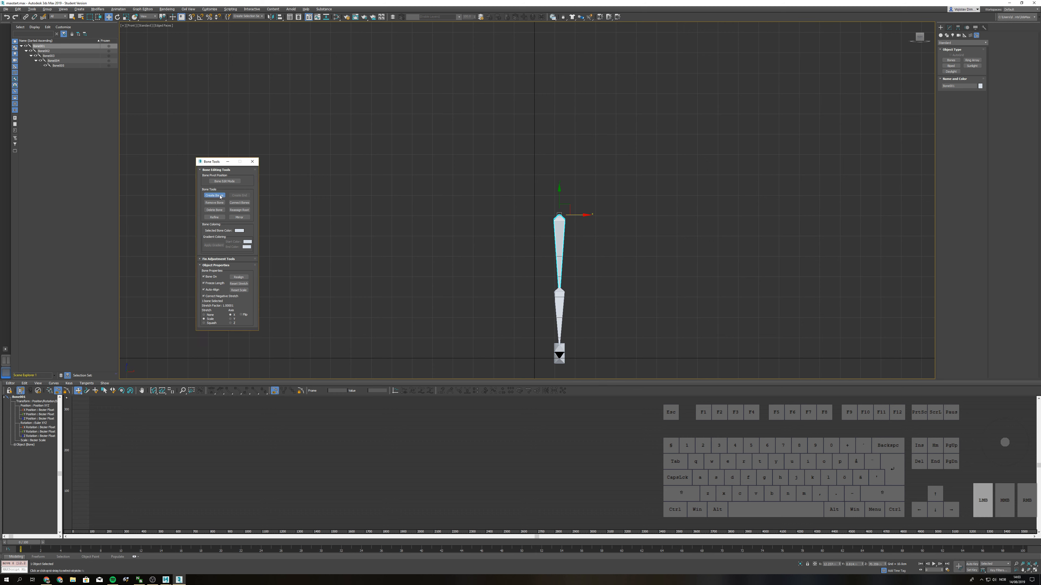
left_click(534, 217)
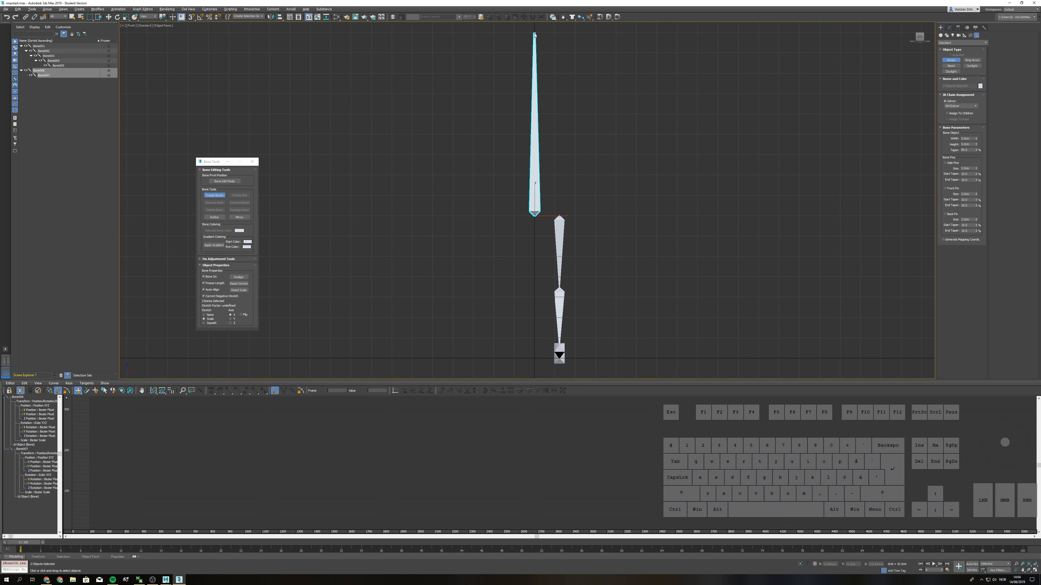
right_click(534, 32)
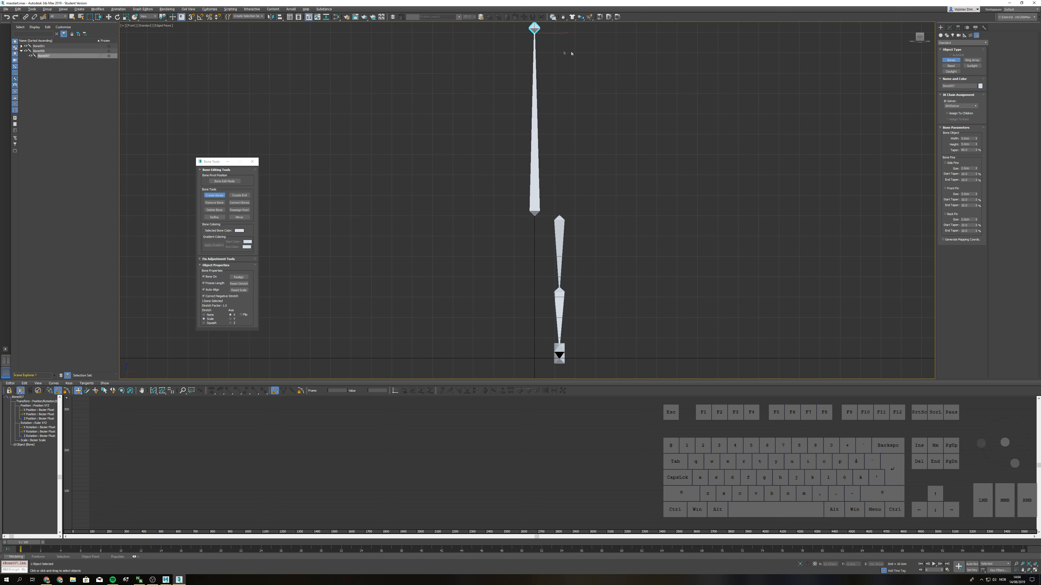
key("w")
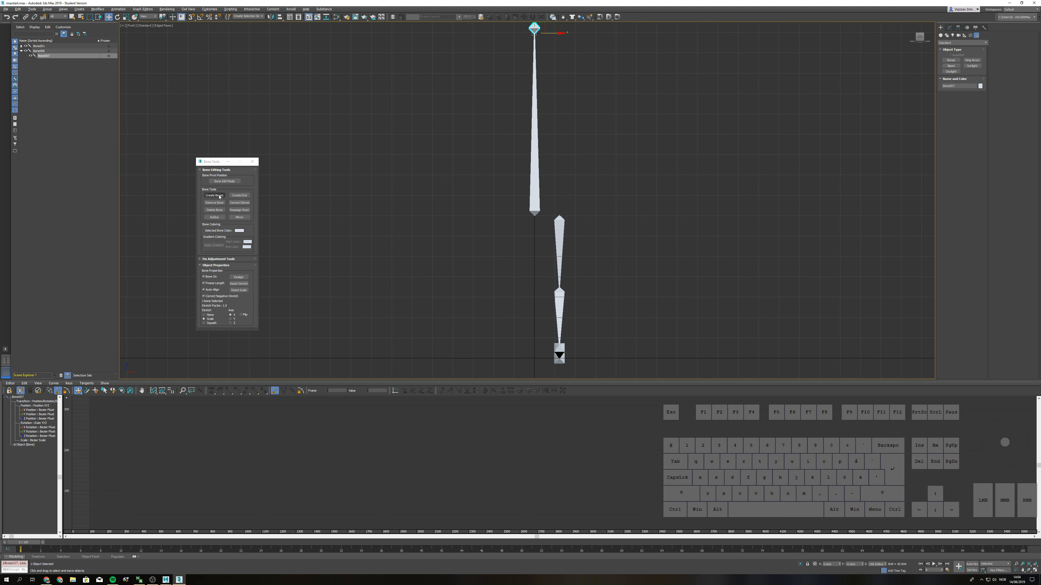
- Switch to the Perspective view and select the long spine bone above the leg chain
key("p")
middle_click_drag(676, 231, 676, 228, "ctrl+alt")
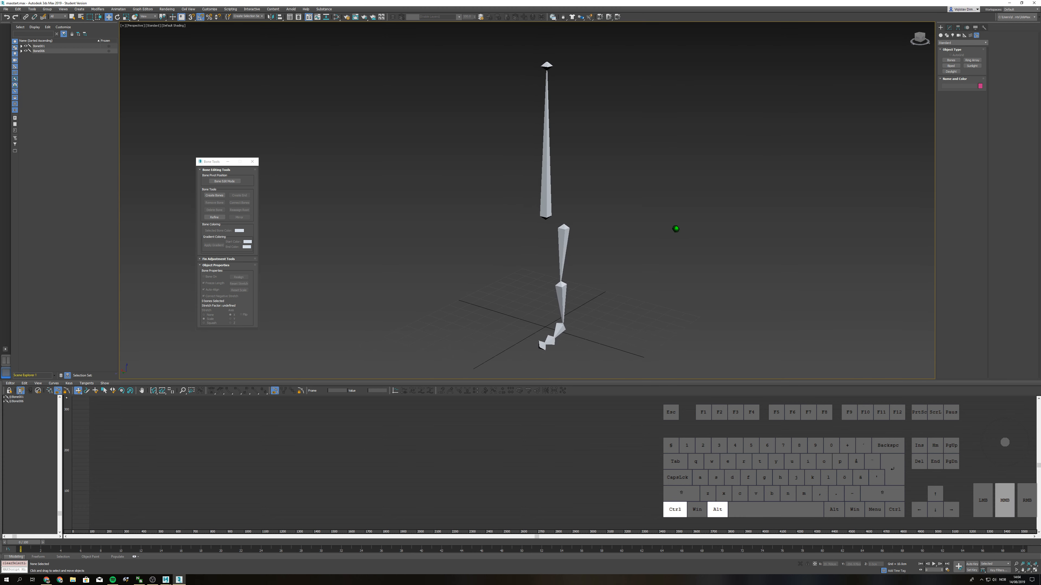
left_click(563, 235)
left_click(547, 156)
mouse_move(602, 237)
middle_mouse_down("alt")
mouse_move(704, 235)
mouse_move(546, 235)
mouse_move(618, 230)
mouse_move(609, 237)
middle_mouse_up("alt")
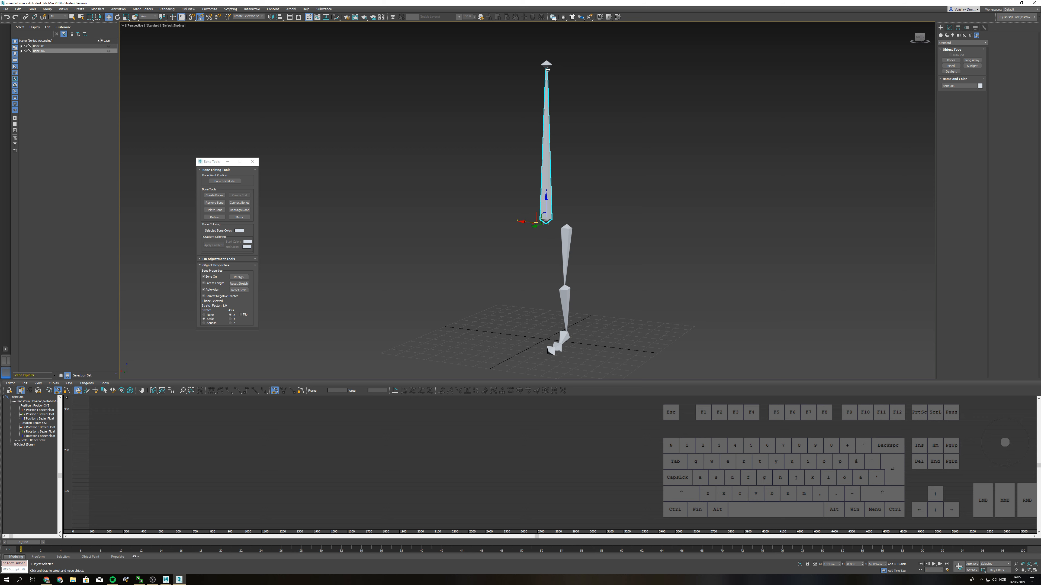
mouse_move(606, 192)
middle_mouse_down("alt")
mouse_move(658, 193)
mouse_move(524, 193)
mouse_move(643, 176)
mouse_move(587, 193)
middle_mouse_up("alt")
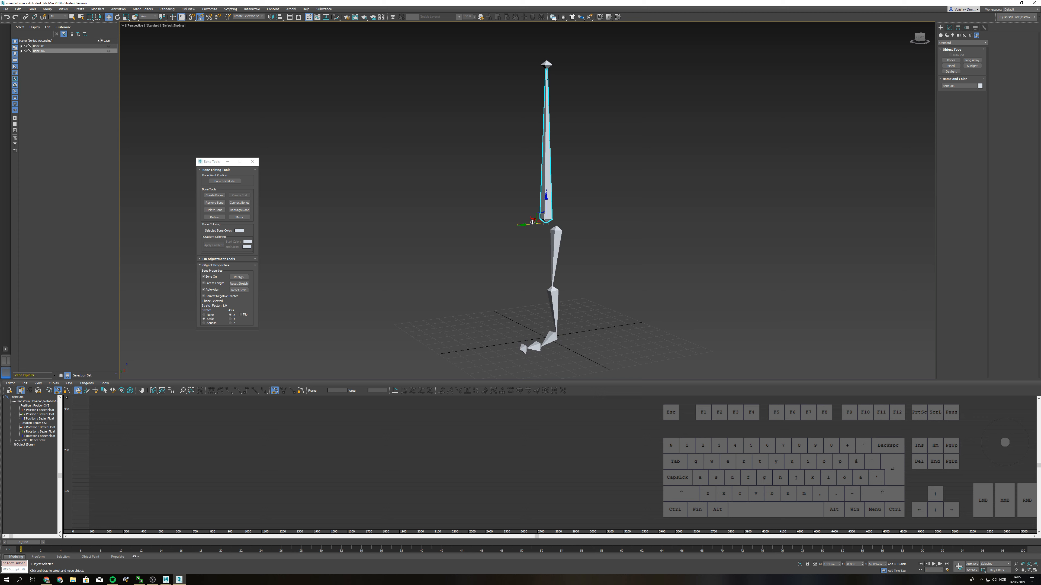
middle_click_drag(548, 60, 543, 66, "alt")
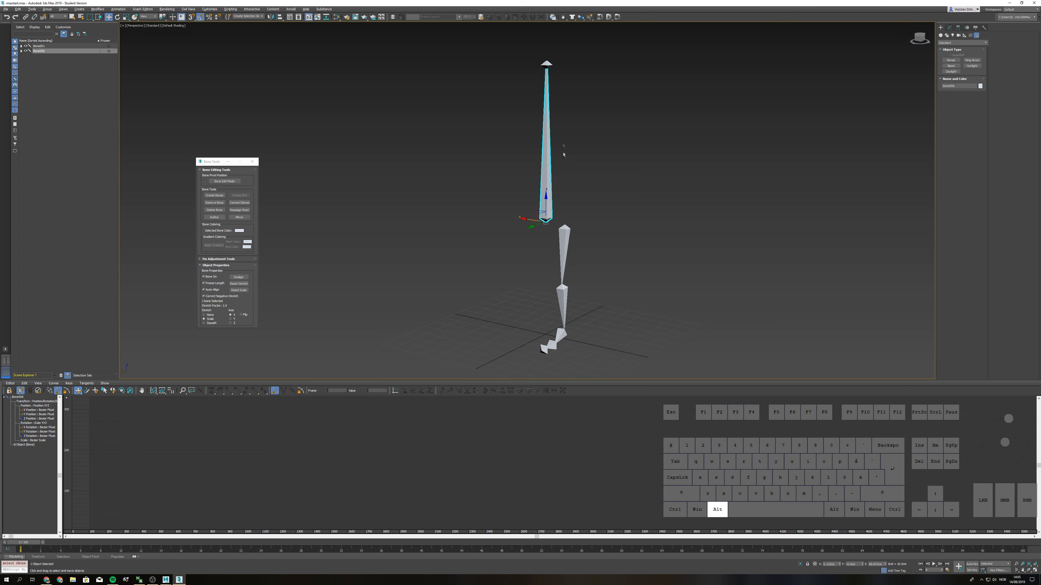
- Refine the spine bone at six points, making four short lower-back bones, a longer chest bone, a short neck bone and a head bone
left_click(217, 220)
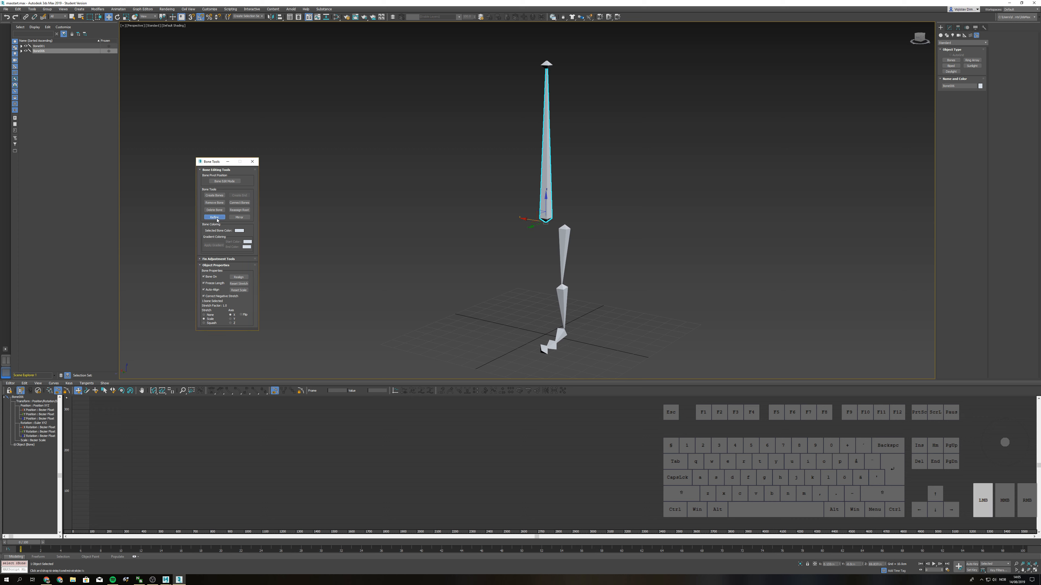
middle_click_drag(423, 225, 575, 221, "alt")
scroll(567, 203, "up", 3)
scroll(583, 217, "down", 3)
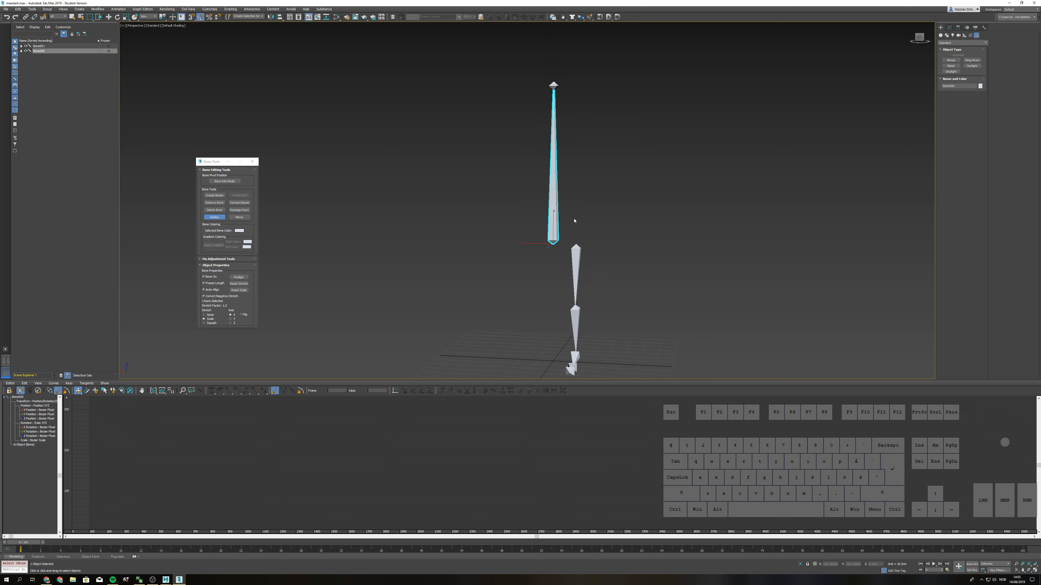
left_click(556, 233)
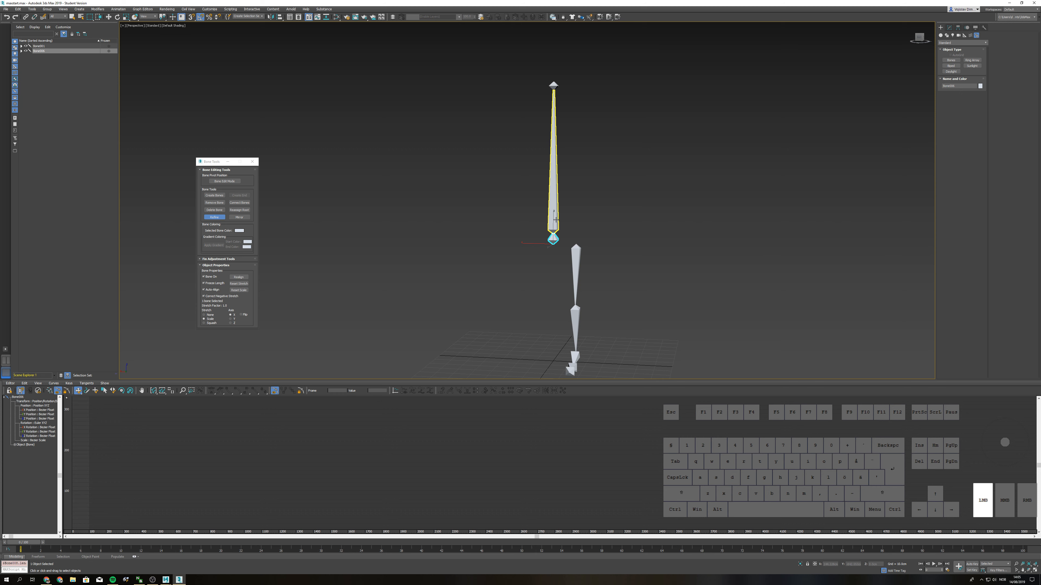
left_click(555, 219)
left_click(555, 205)
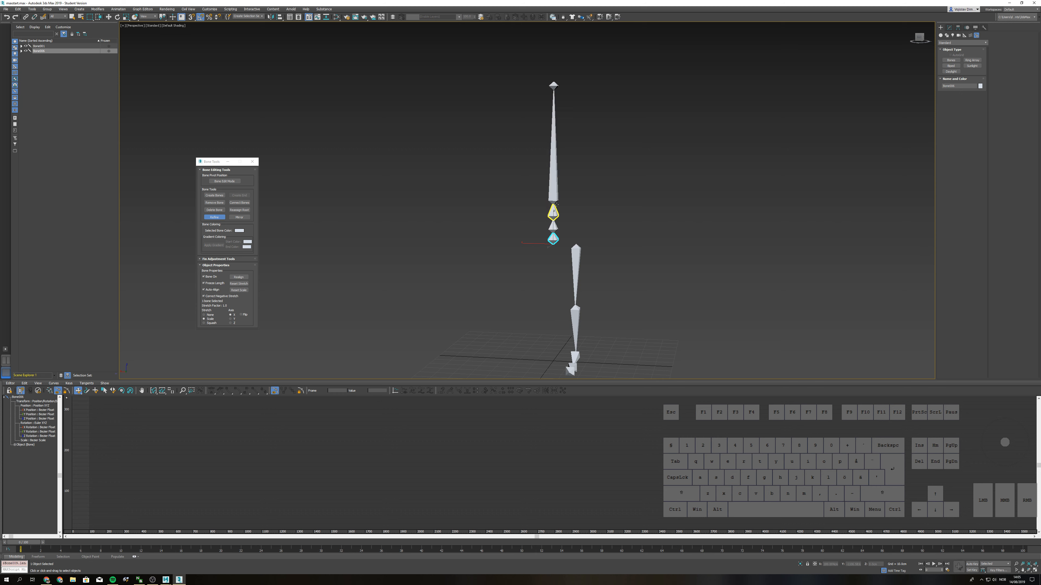
left_click(556, 190)
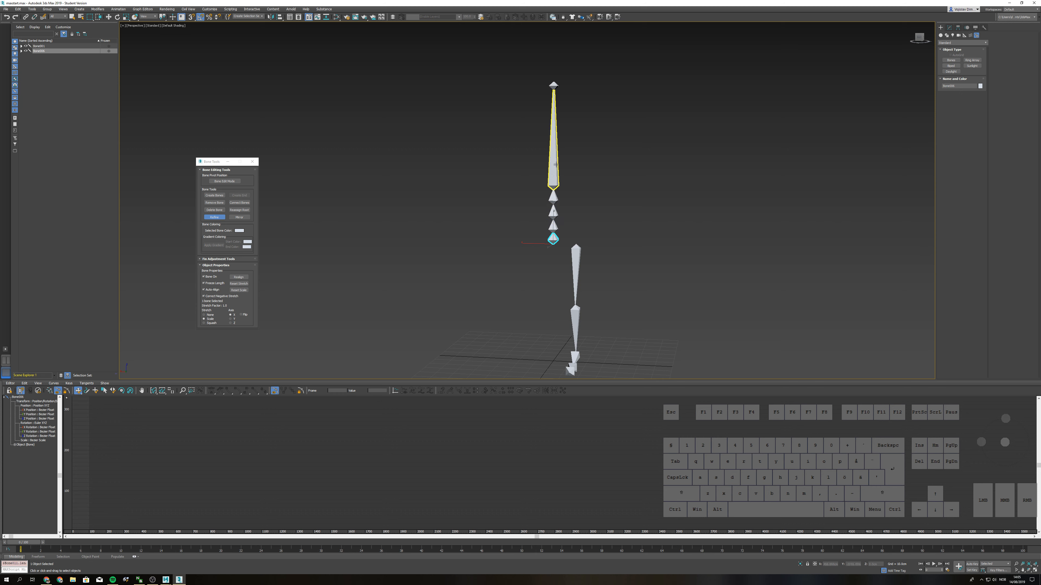
left_click(554, 149)
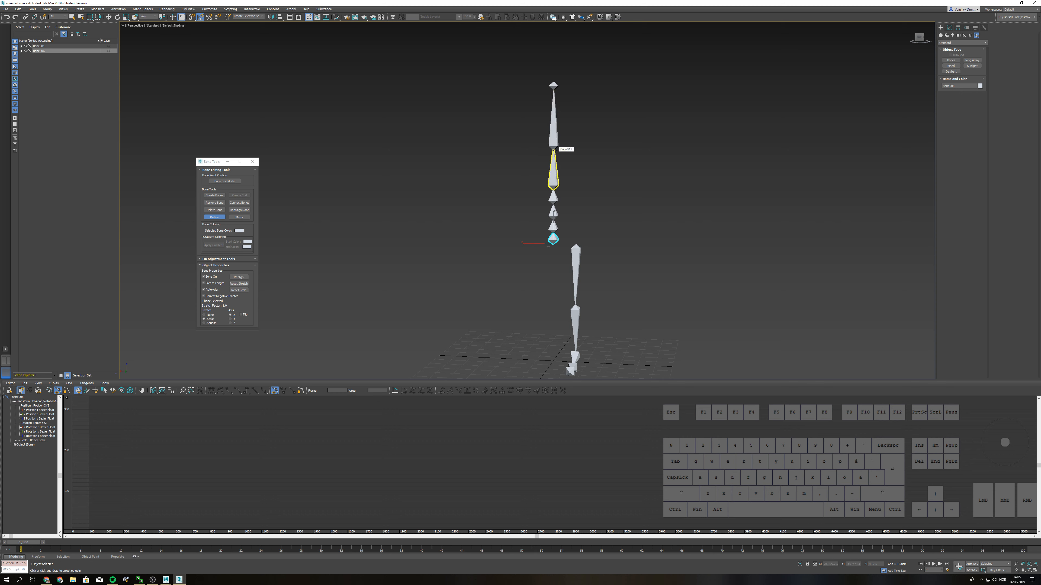
left_click(555, 131)
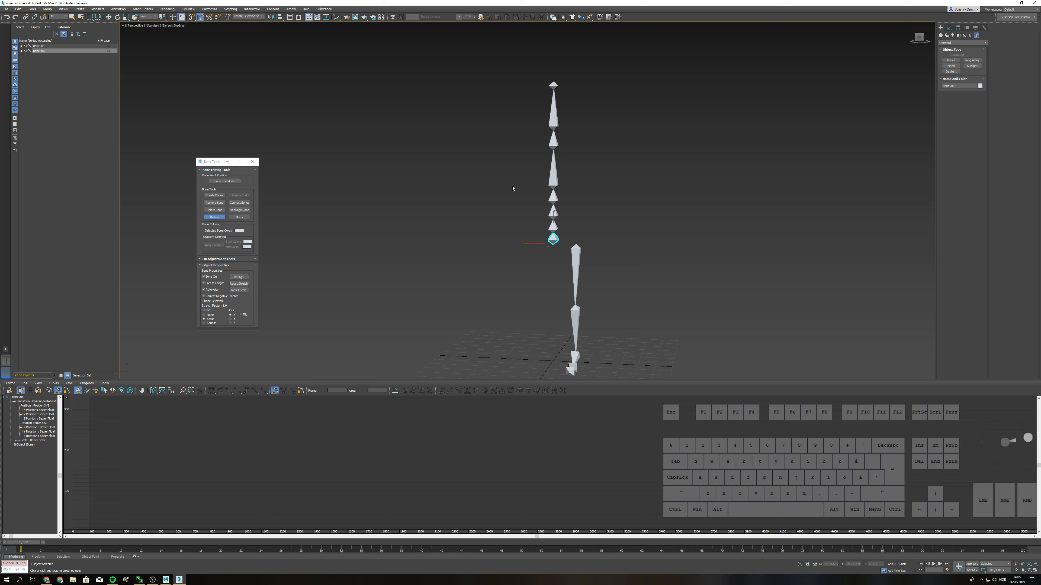
middle_click_drag(514, 172, 435, 223, "alt")
key("w")
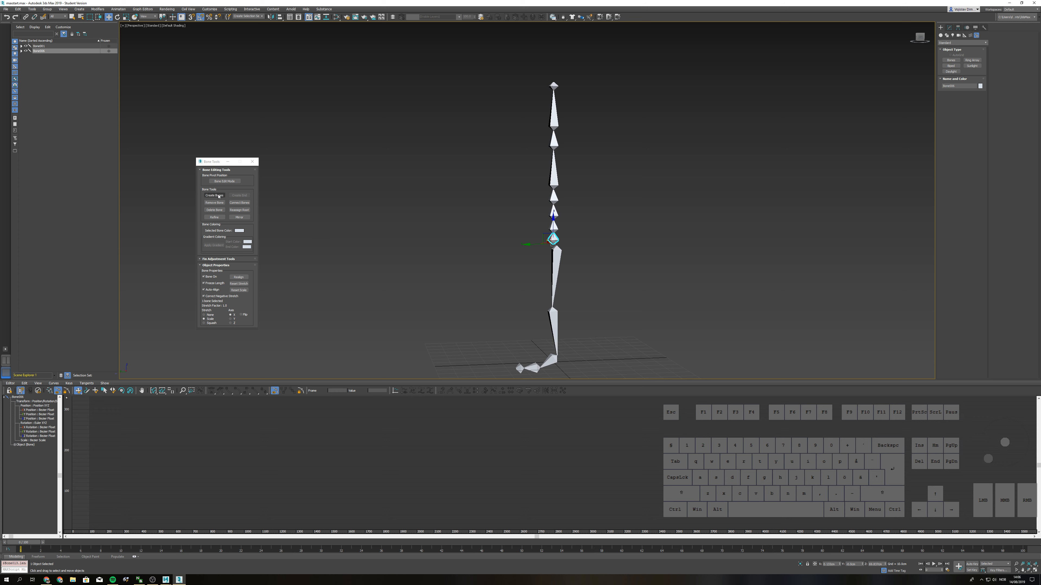
- Use Bone Edit Mode to shift the lower spine joints slightly backward, away from the toes, to curve the lower back
left_click(224, 181)
mouse_move(458, 235)
middle_mouse_down("alt")
mouse_move(425, 235)
mouse_move(455, 240)
middle_mouse_up("alt")
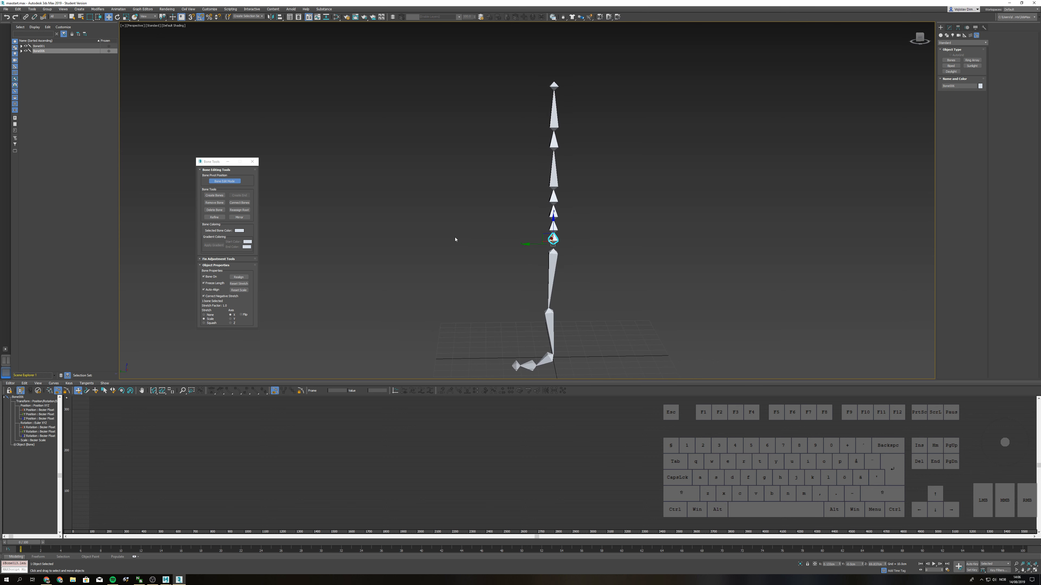
left_click(553, 227)
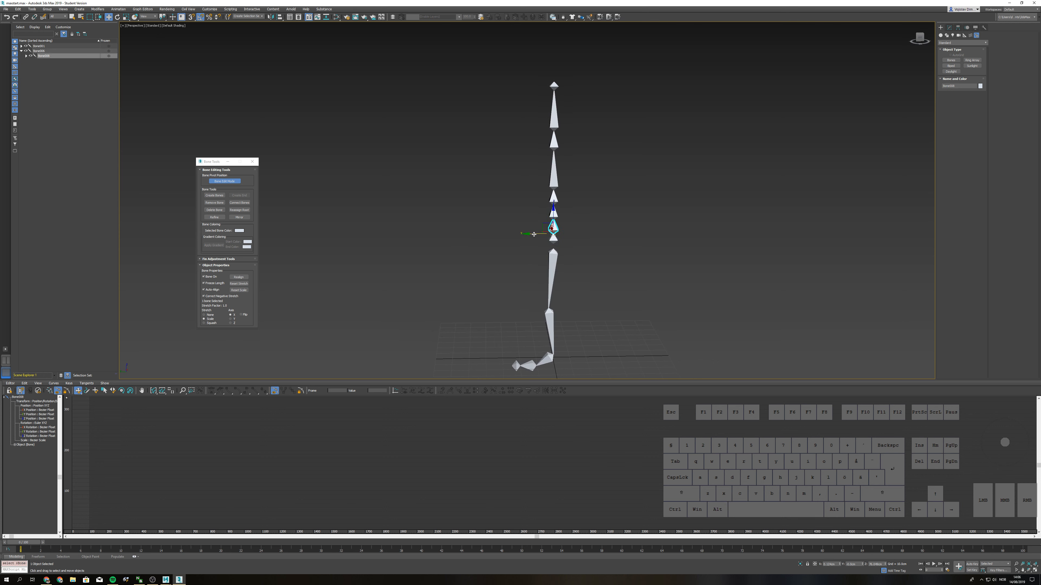
left_click_drag(534, 234, 544, 234)
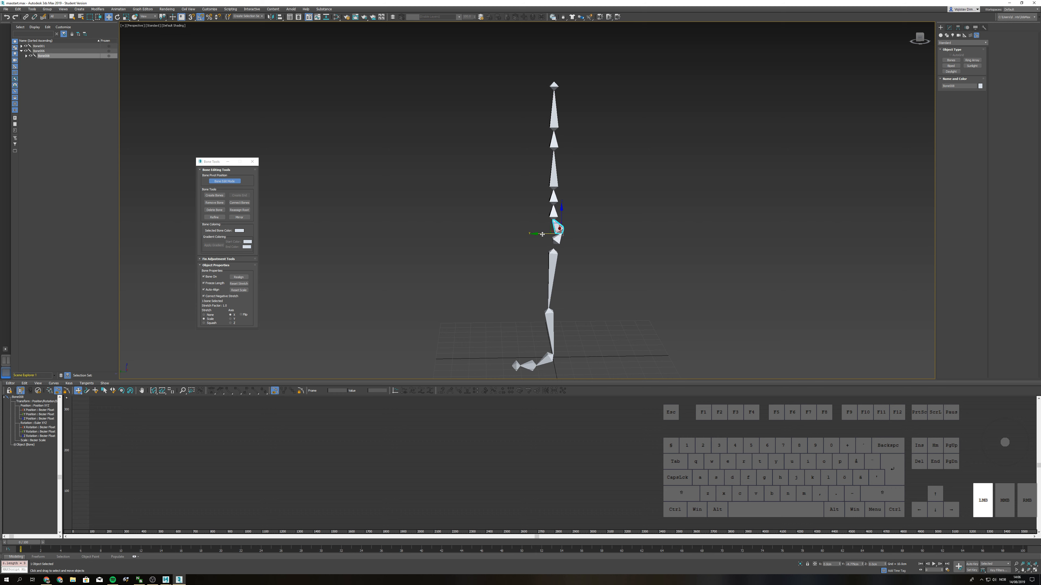
left_click_drag(543, 235, 540, 205)
left_click(553, 213)
left_click(553, 196)
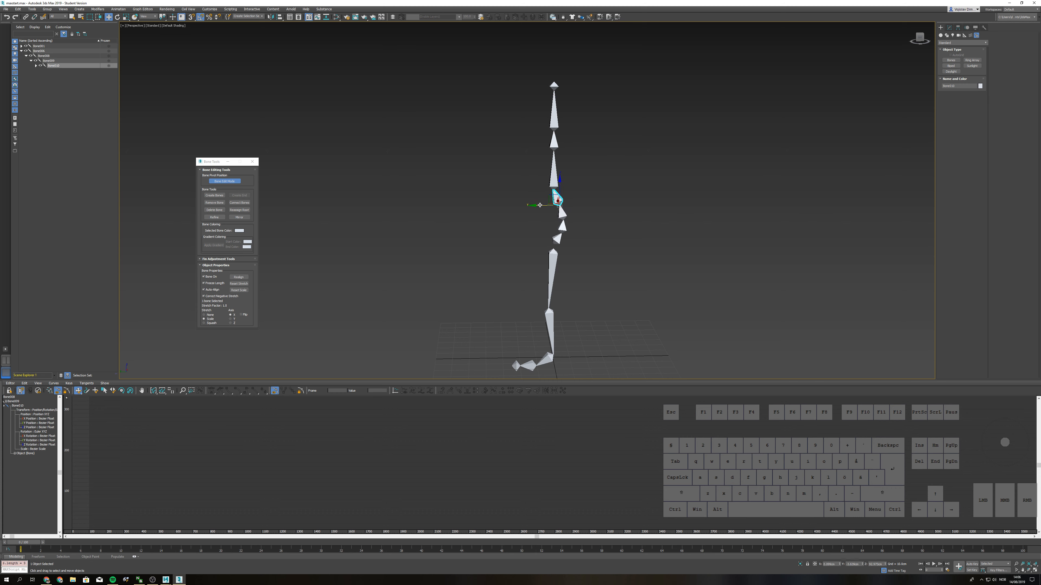
- Shift the joints at the base of the neck and head slightly backward, leaving Bone Edit Mode when done
left_click(554, 144)
left_click_drag(534, 151, 543, 129)
left_click(554, 107)
middle_click_drag(568, 140, 554, 172, "alt")
mouse_move(556, 108)
middle_mouse_down("alt")
mouse_move(623, 172)
mouse_move(699, 170)
mouse_move(632, 167)
mouse_move(556, 111)
middle_mouse_up("alt")
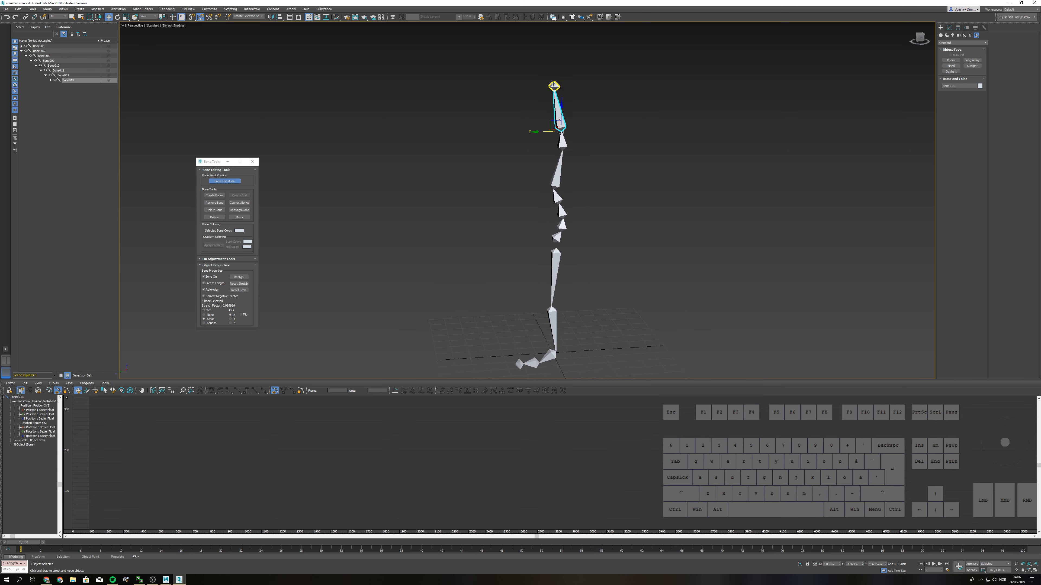
left_click(554, 86)
middle_click_drag(554, 87, 546, 228, "alt")
left_click(609, 177)
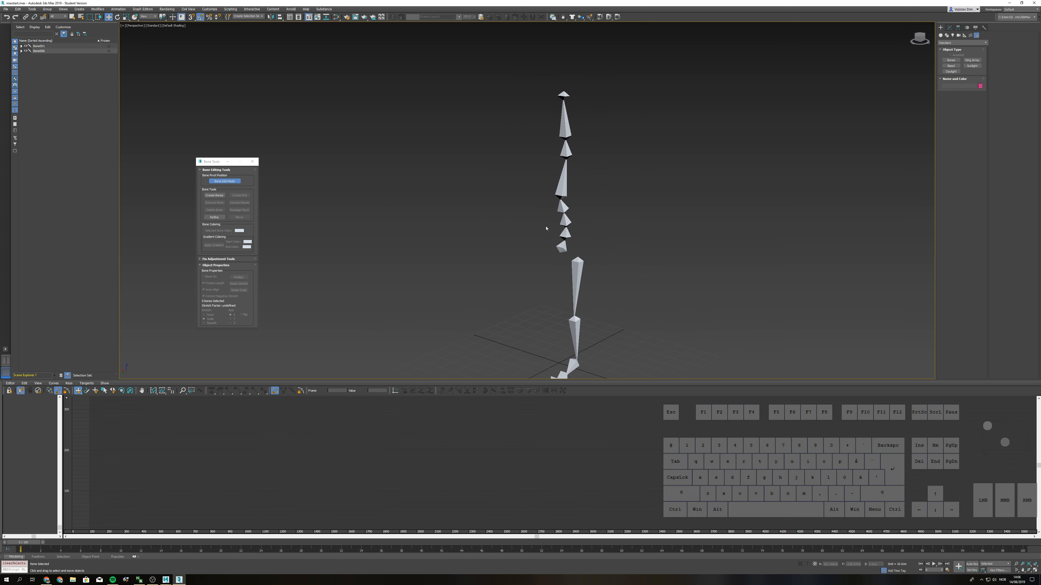
left_click(234, 184)
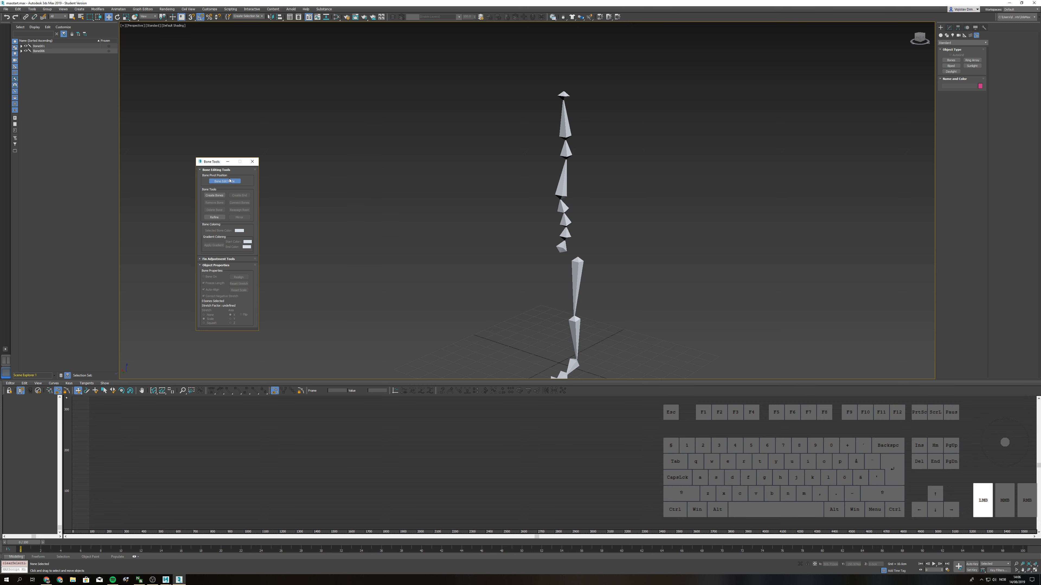
- Create one long horizontal arm bone with an end nub in the Top view, running outward from beside the spine on the leg's side
left_click(206, 198)
middle_click_drag(511, 256, 533, 270, "alt")
mouse_move(609, 286)
middle_mouse_down("alt")
mouse_move(562, 286)
mouse_move(630, 280)
mouse_move(580, 284)
mouse_move(607, 284)
middle_mouse_up("alt")
key("alt+w")
key("alt+w")
key("F3")
middle_click_drag(541, 249, 608, 316)
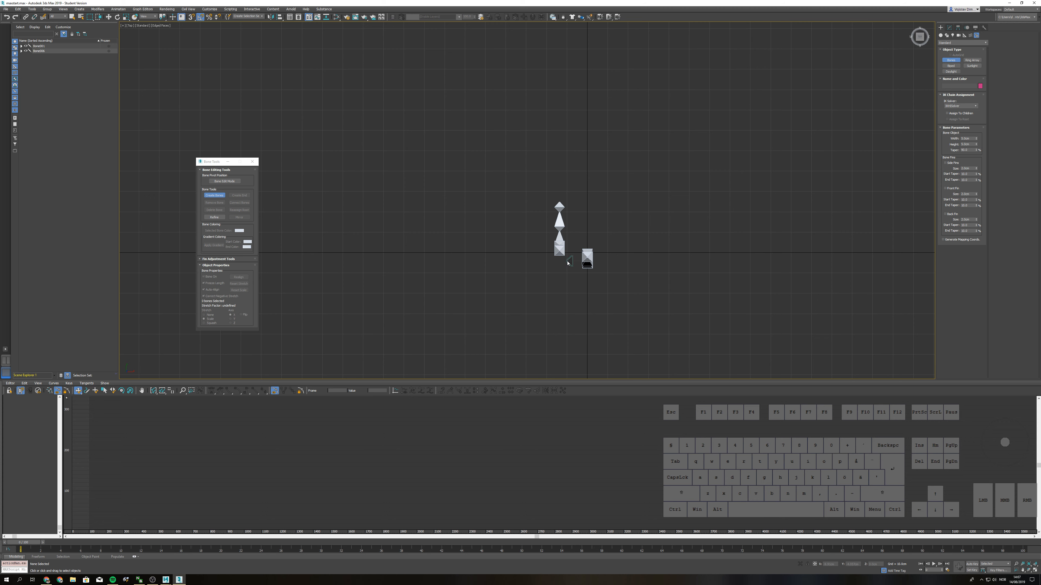
left_click(568, 263)
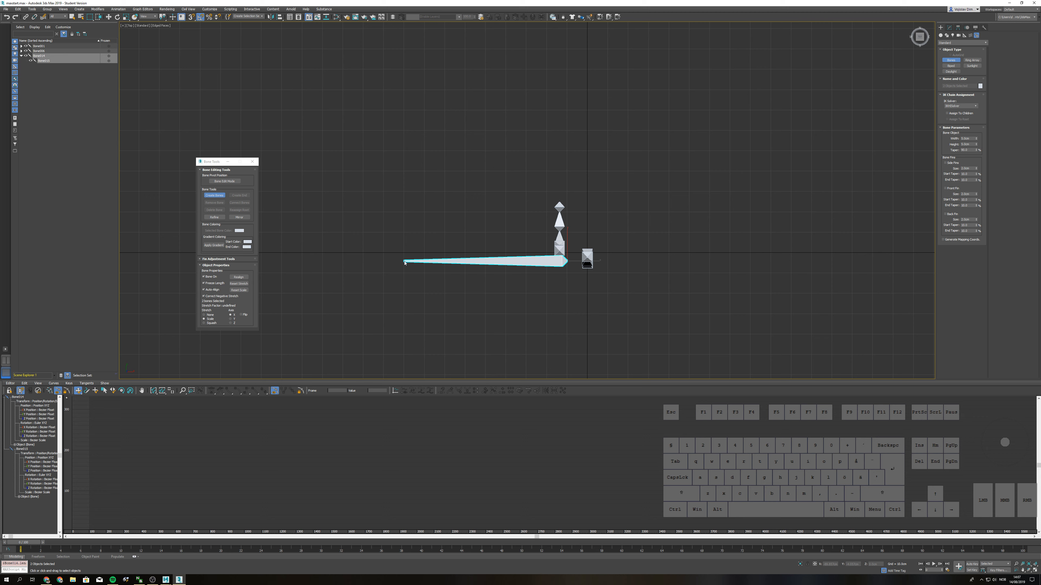
right_click(404, 263)
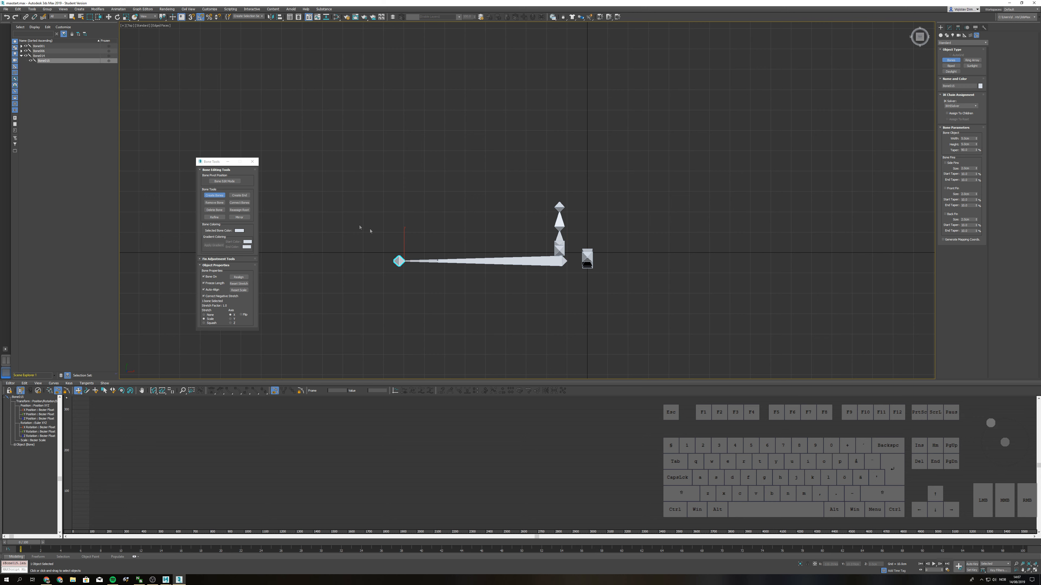
- Refine the arm bone near its middle and close to its outer end to form upper arm, forearm and hand bones
left_click(214, 195)
left_click(214, 218)
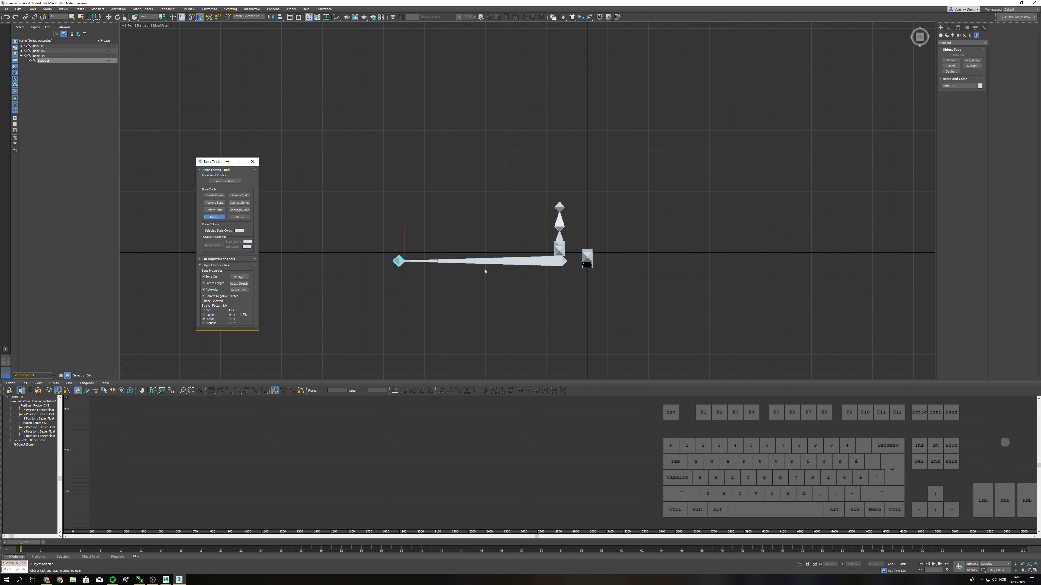
left_click(491, 262)
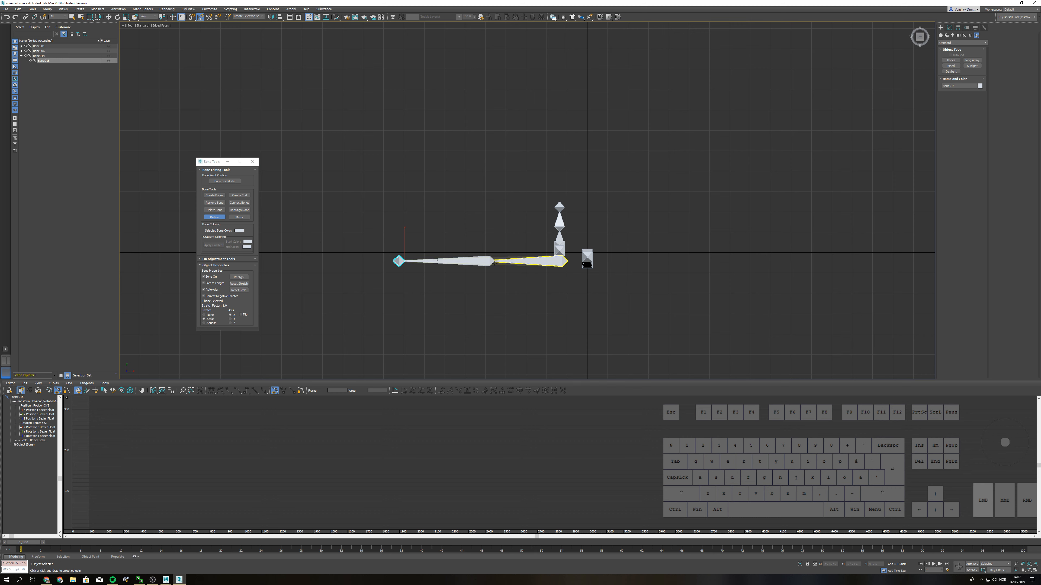
left_click(426, 264)
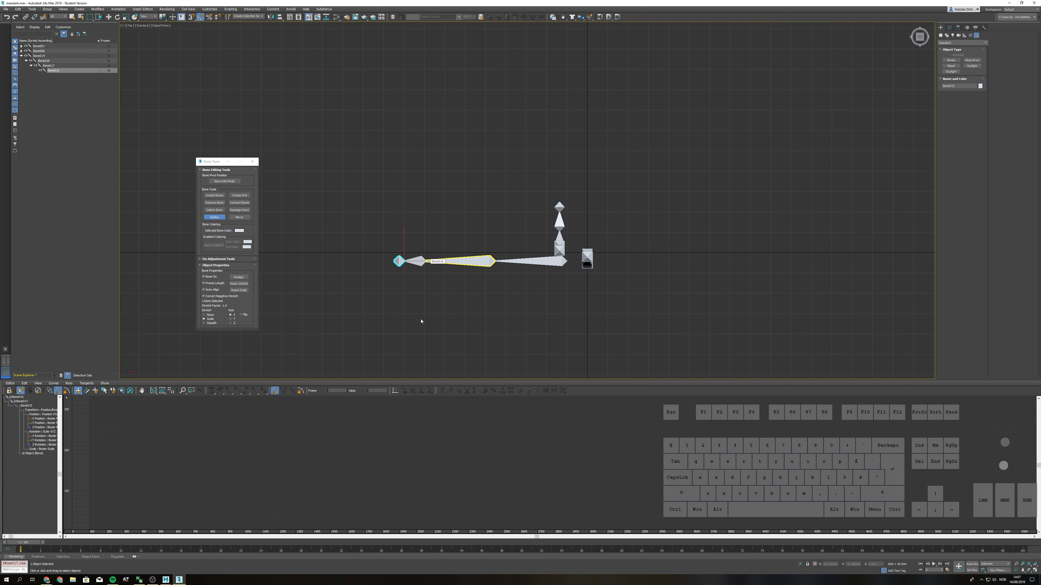
right_click(323, 234)
- Raise the arm chain by its root bone to shoulder height beside the upper spine in the Perspective view
key("alt+w")
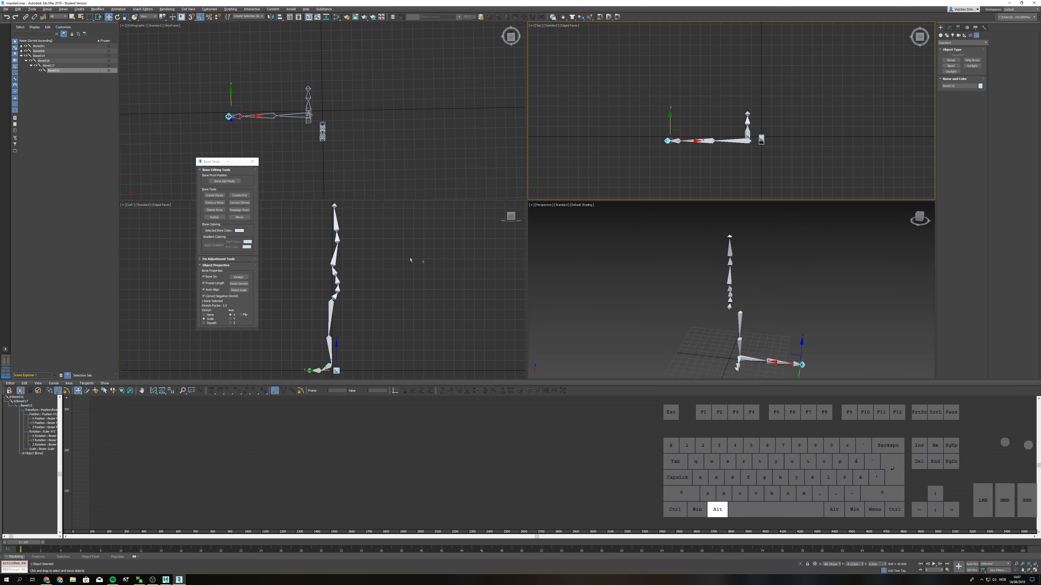
right_click(604, 290)
key("alt+w")
left_click(565, 338)
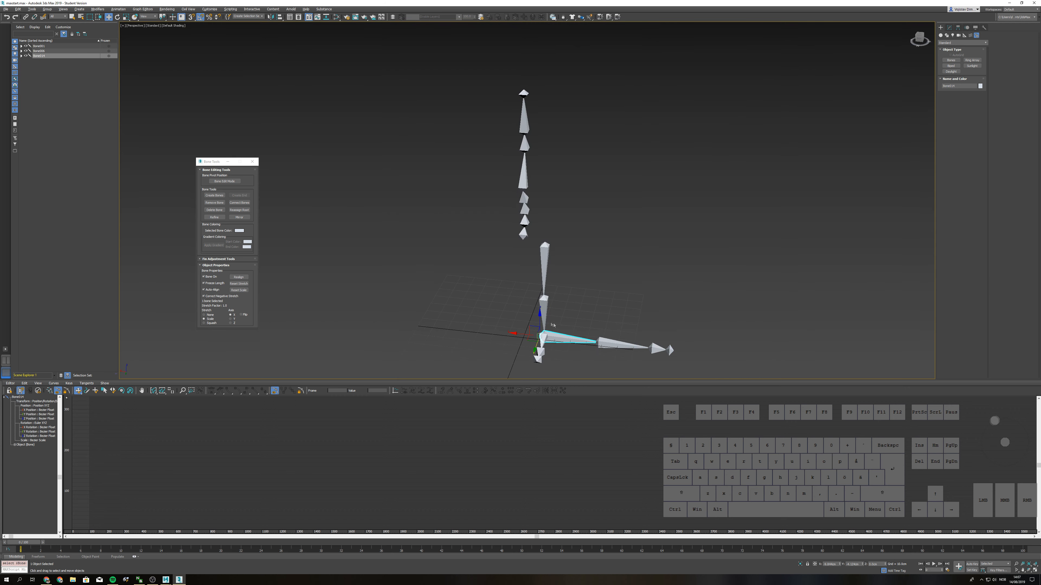
left_click_drag(565, 339, 565, 146)
- Refine the upper arm bone close to its inner end to split off a short shoulder bone
middle_click_drag(565, 147, 557, 186, "alt")
scroll(551, 179, "up", 10, "alt")
scroll(539, 178, "down", 6)
scroll(539, 178, "up", 3)
middle_click_drag(540, 179, 558, 199, "alt")
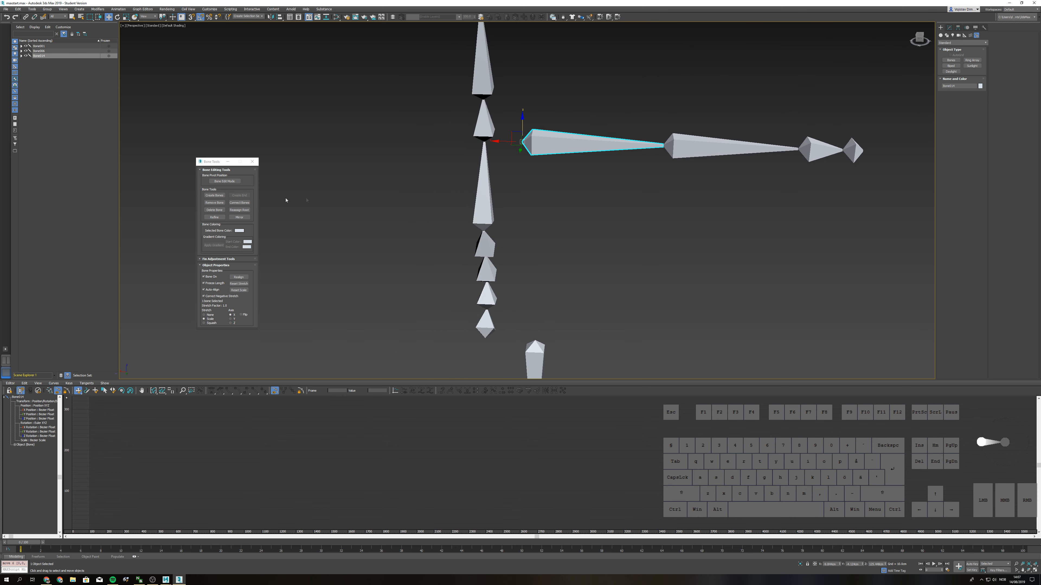
left_click(214, 218)
left_click(533, 147)
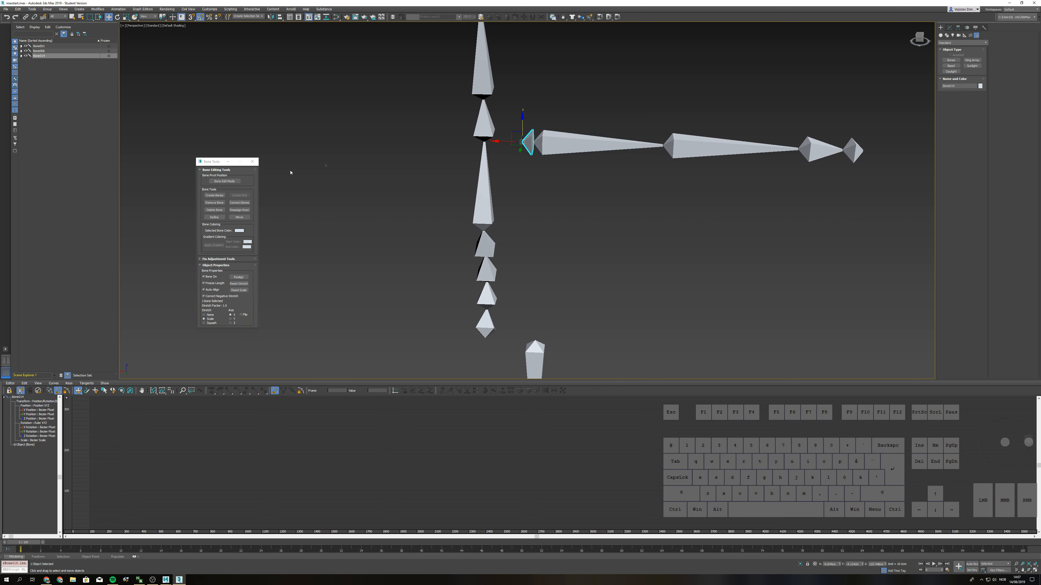
- In Bone Edit Mode, move the shoulder bone's inner end down and in beside the upper spine and adjust its joint with the upper arm
left_click(224, 181)
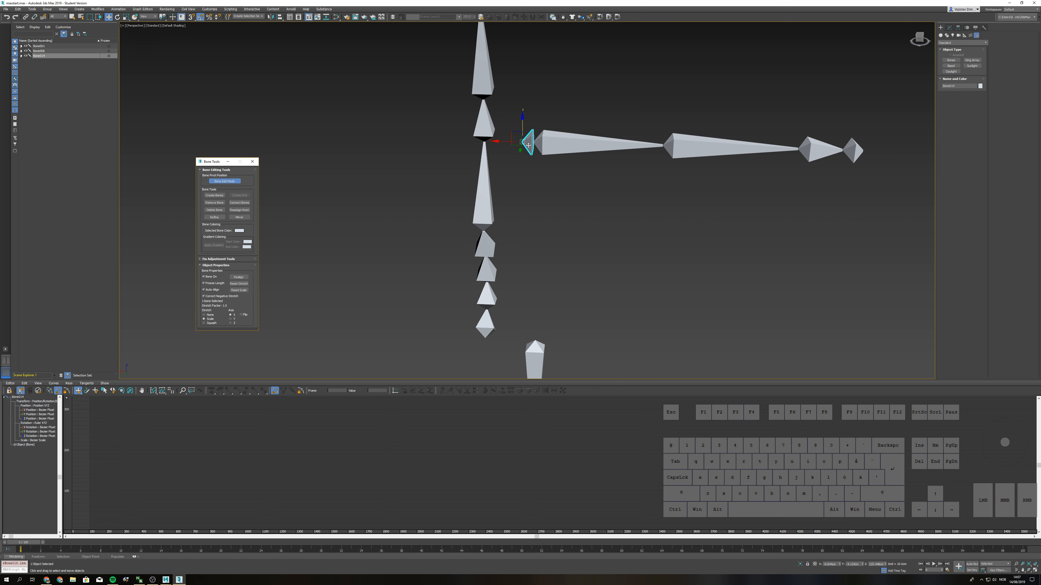
left_click_drag(515, 133, 487, 167)
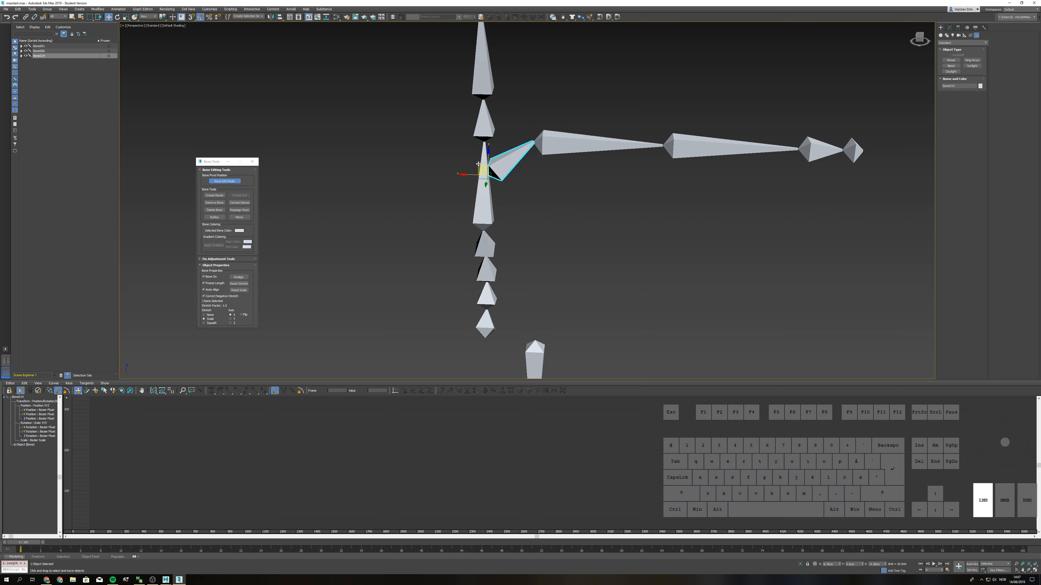
left_click(548, 143)
left_click_drag(514, 141, 503, 138)
left_click(499, 164)
middle_click_drag(498, 164, 517, 183, "alt")
left_click_drag(518, 183, 529, 174)
middle_click_drag(529, 174, 617, 175, "alt")
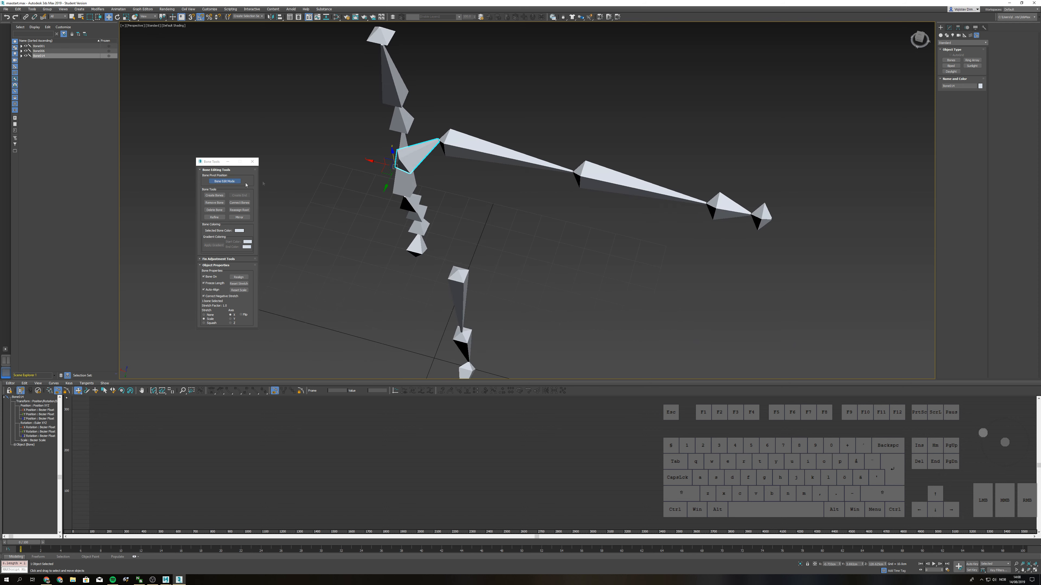
- Adjust the elbow joint and the hand's end nub of the arm chain, and leave Bone Edit Mode
left_click(611, 176)
left_click_drag(568, 188, 572, 175)
mouse_move(698, 205)
middle_mouse_down("alt")
mouse_move(714, 187)
mouse_move(684, 198)
middle_mouse_up("alt")
left_click(714, 187)
left_click(766, 188)
left_click_drag(755, 168, 755, 180)
left_click(229, 183)
- Move the whole arm chain slightly outward from the spine by its shoulder bone
middle_click_drag(484, 263, 477, 231, "alt")
left_click(480, 271)
middle_click_drag(444, 183, 454, 214)
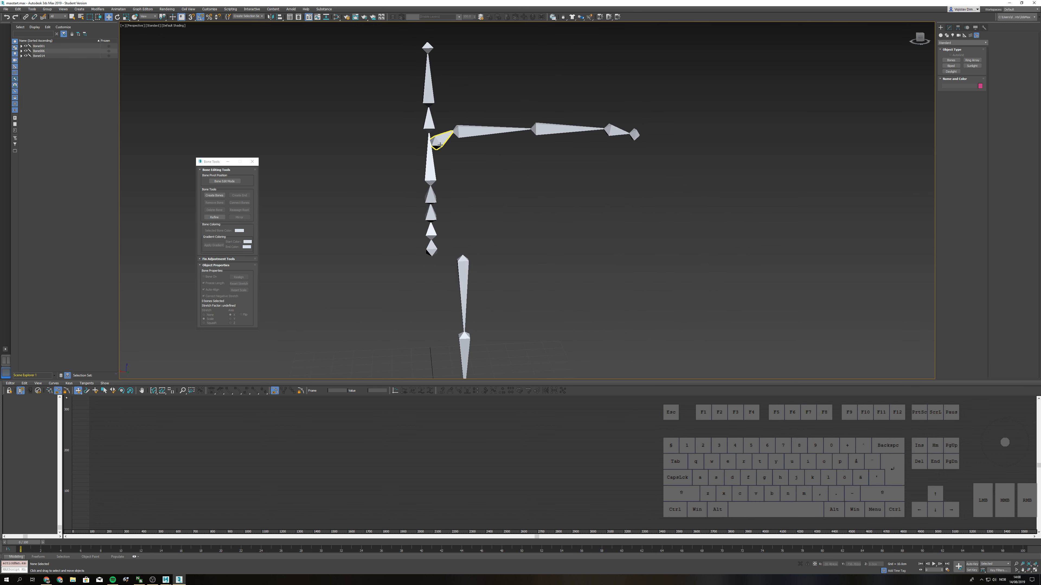
left_click(442, 140)
left_click_drag(422, 147, 419, 148)
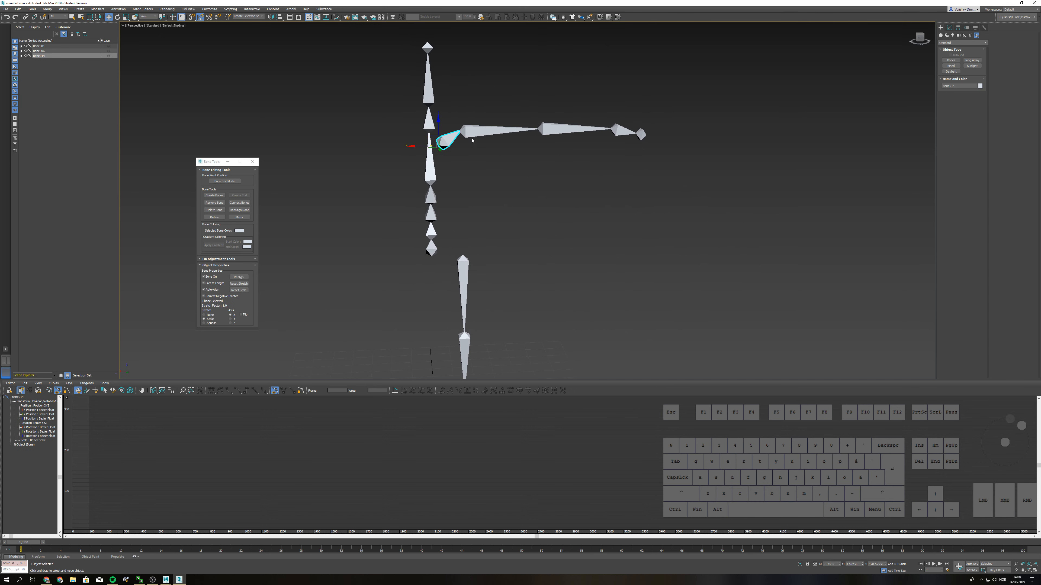
- Raise the upper arm, forearm, hand and end nub together slightly in Bone Edit Mode, leaving the shoulder bone's inner end in place
left_click(460, 142)
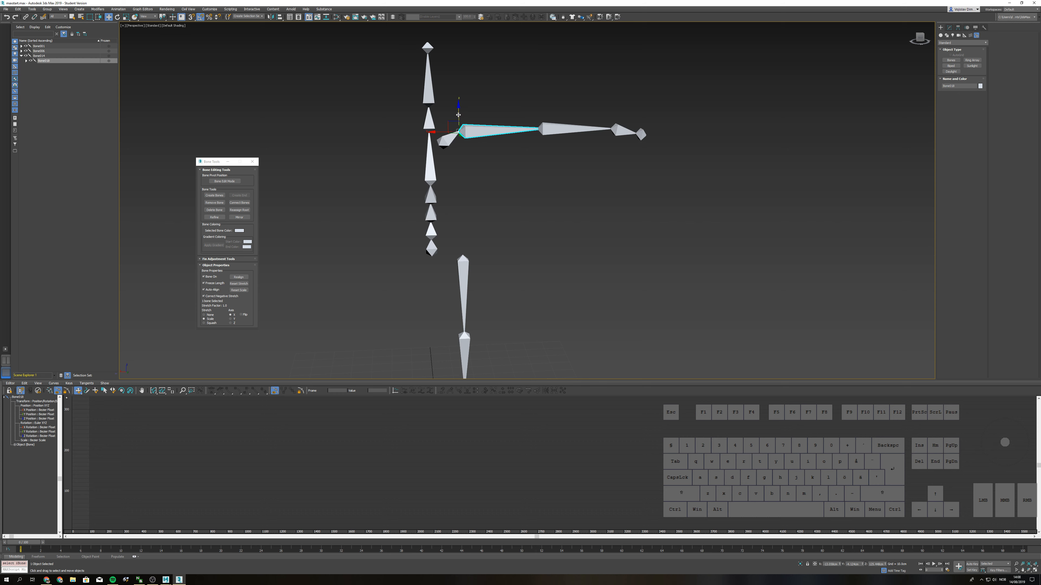
left_click(225, 182)
left_click_drag(488, 84, 655, 166)
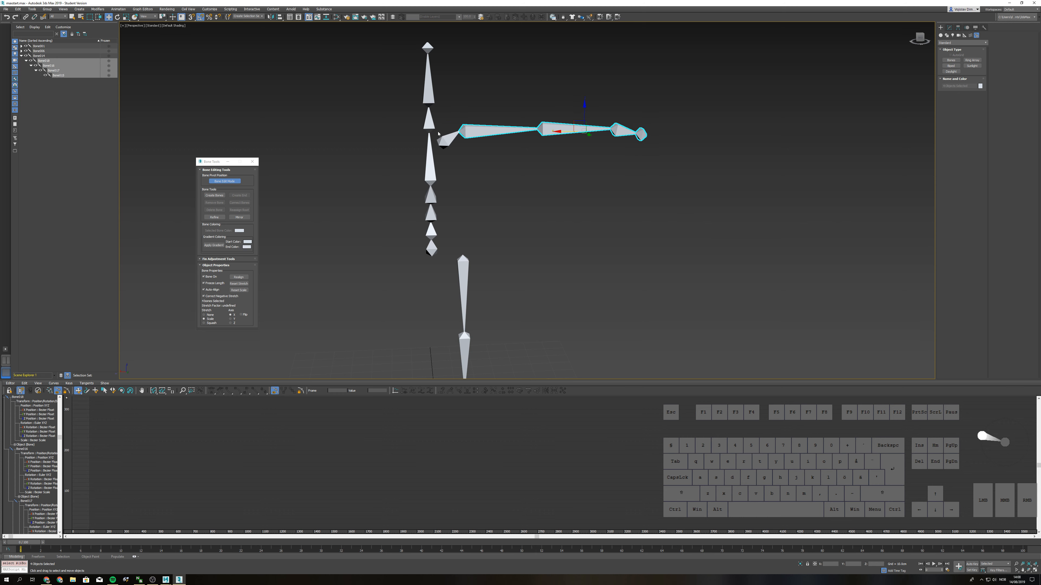
left_click_drag(585, 109, 586, 105)
left_click(237, 182)
left_click(534, 192)
- Inspect the separate root bones of the leg, spine and arm chains
middle_click_drag(494, 175, 544, 174)
scroll(493, 171, "down", 3)
left_click(492, 222)
left_click(493, 221)
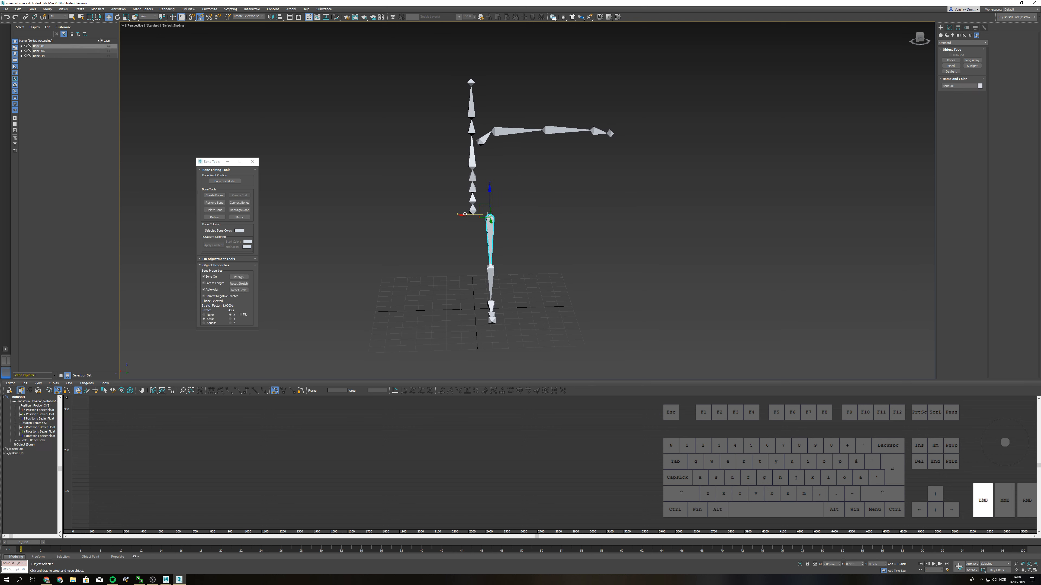
middle_click_drag(541, 213, 542, 206, "alt")
left_click(471, 211)
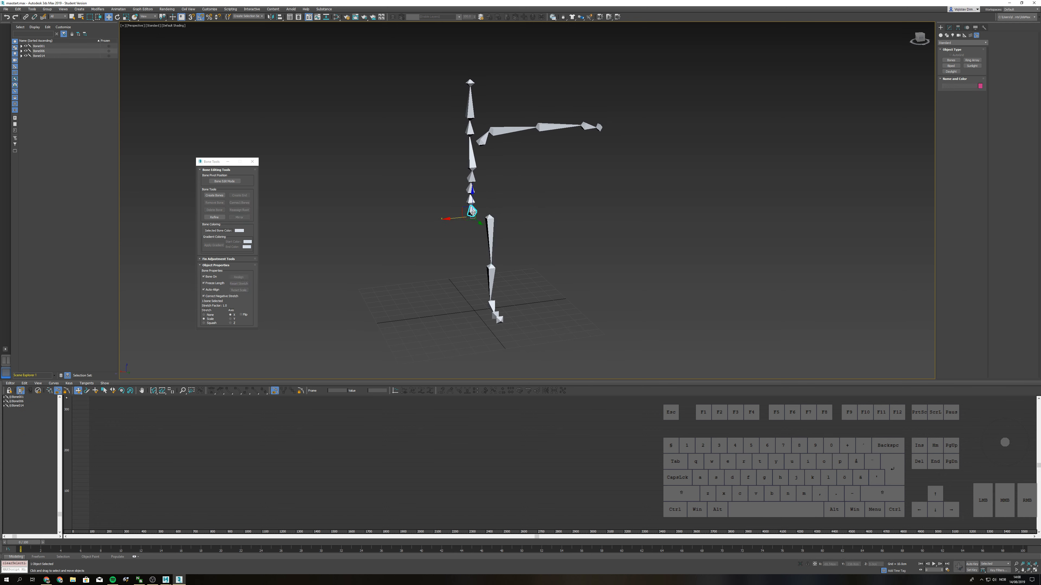
mouse_move(472, 218)
middle_mouse_down()
mouse_move(416, 208)
mouse_move(488, 216)
middle_mouse_up()
mouse_move(487, 216)
left_mouse_down()
mouse_move(449, 212)
mouse_move(472, 214)
mouse_move(422, 179)
mouse_move(488, 211)
left_mouse_up()
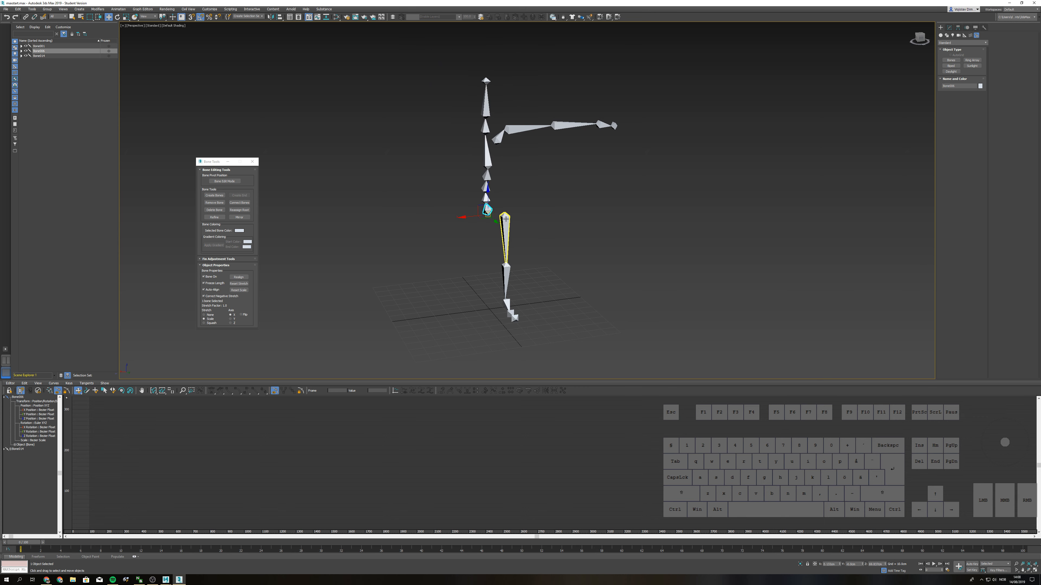
left_click(505, 219)
left_click(498, 137)
left_click(513, 216)
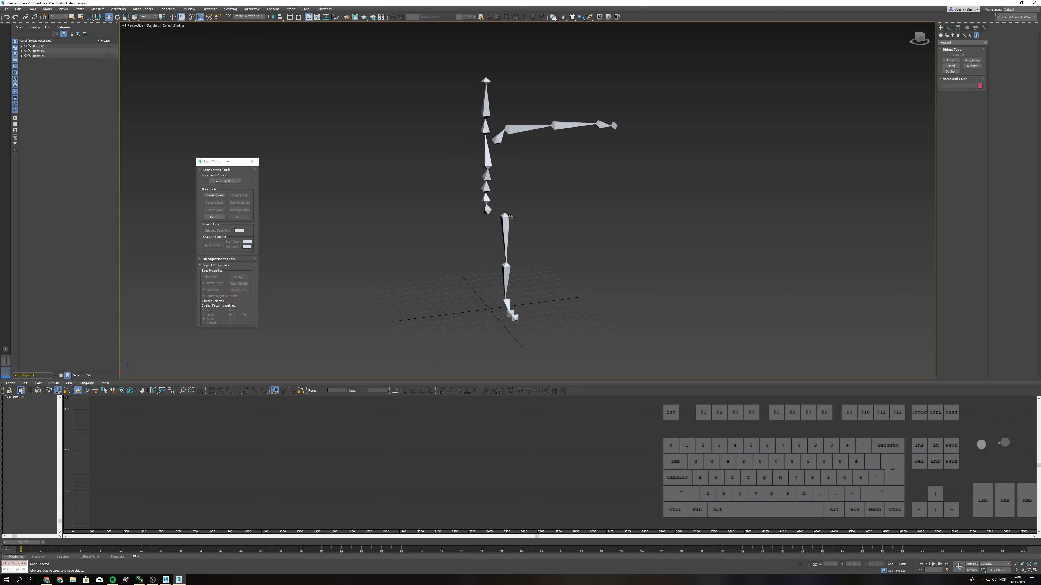
left_click(487, 209)
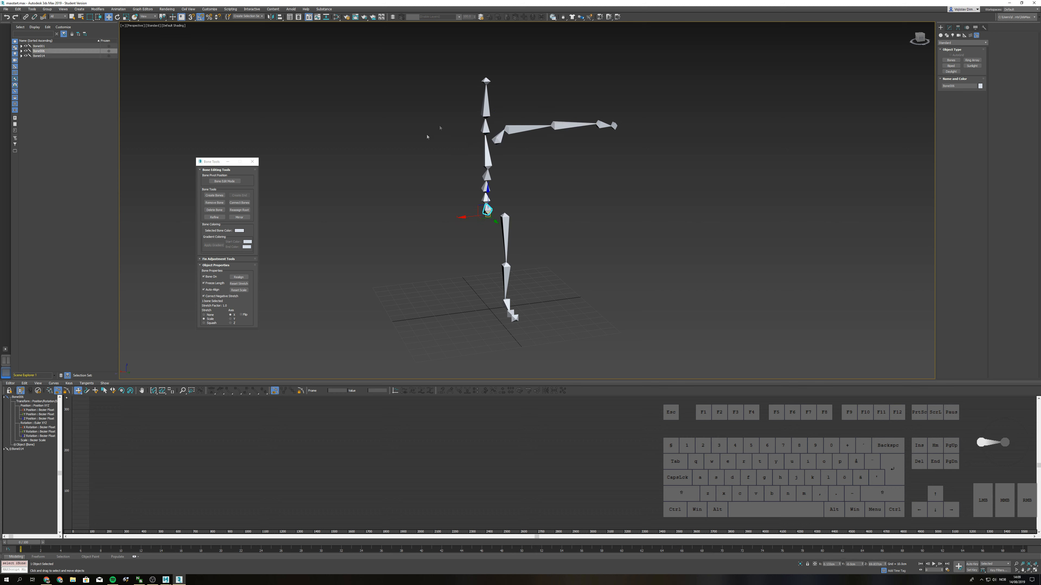
left_click(543, 208)
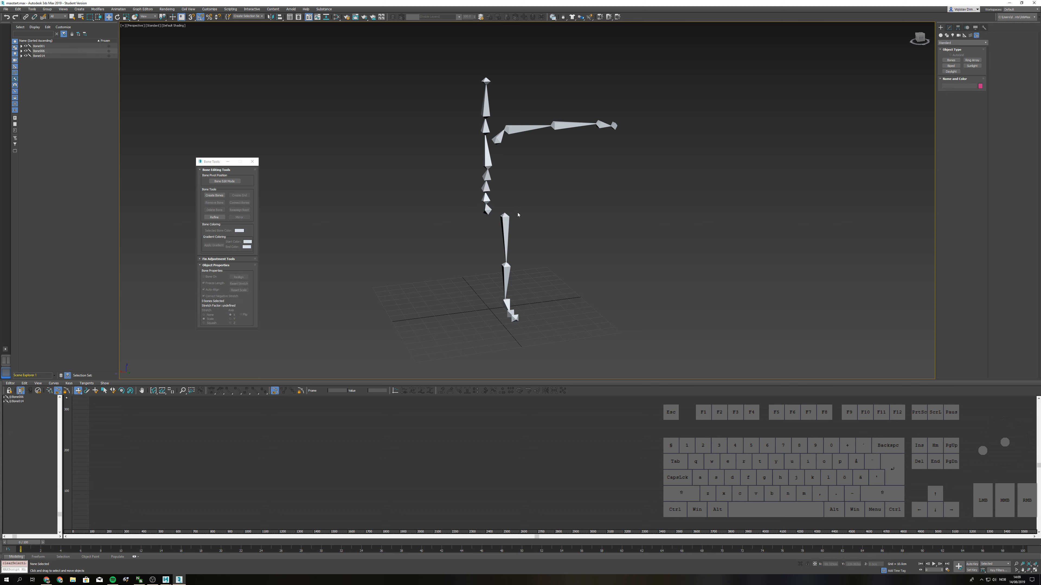
- Link the thigh bone to the lowest spine bone as its parent
left_click(508, 221)
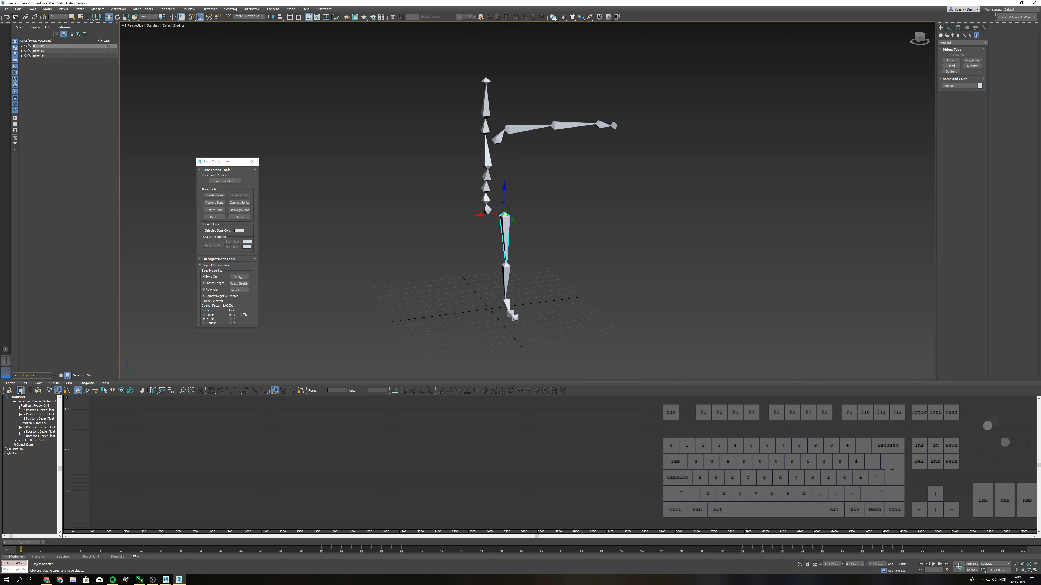
left_click(25, 18)
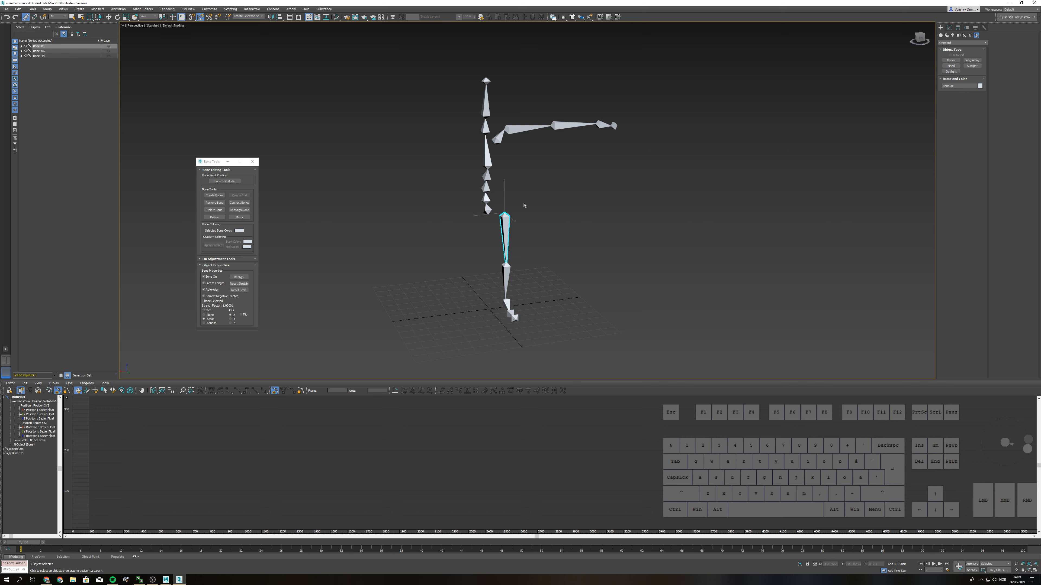
left_click_drag(509, 219, 486, 212)
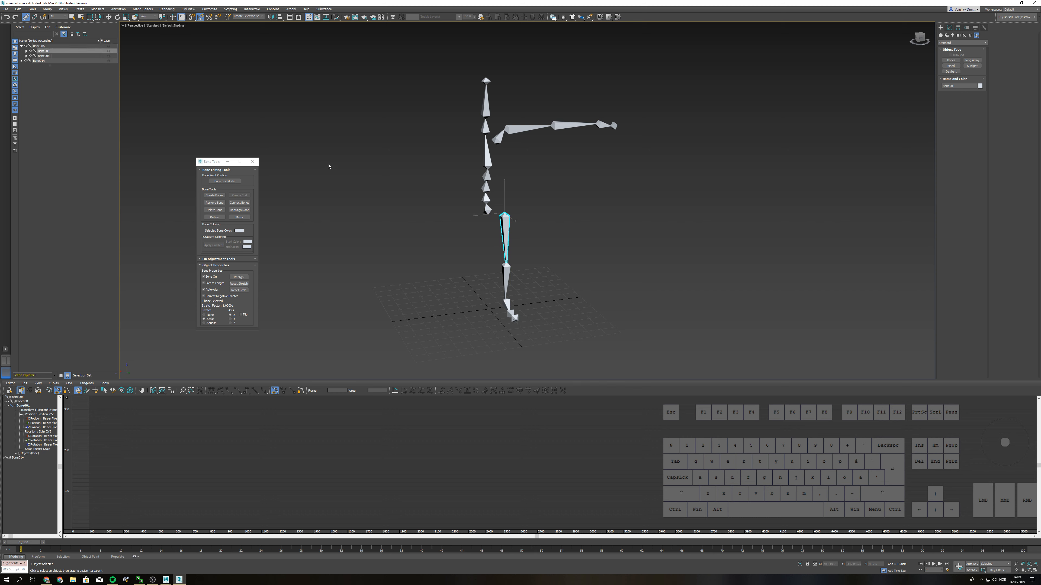
- Link the shoulder bone to the long upper spine bone beside it and return to the Move tool
left_click(498, 137)
middle_click_drag(498, 137, 517, 165, "alt")
left_click_drag(515, 152, 502, 166)
mouse_move(541, 174)
middle_mouse_down("alt")
mouse_move(523, 170)
mouse_move(541, 186)
middle_mouse_up("alt")
right_click(531, 185)
right_click(533, 188)
key("w")
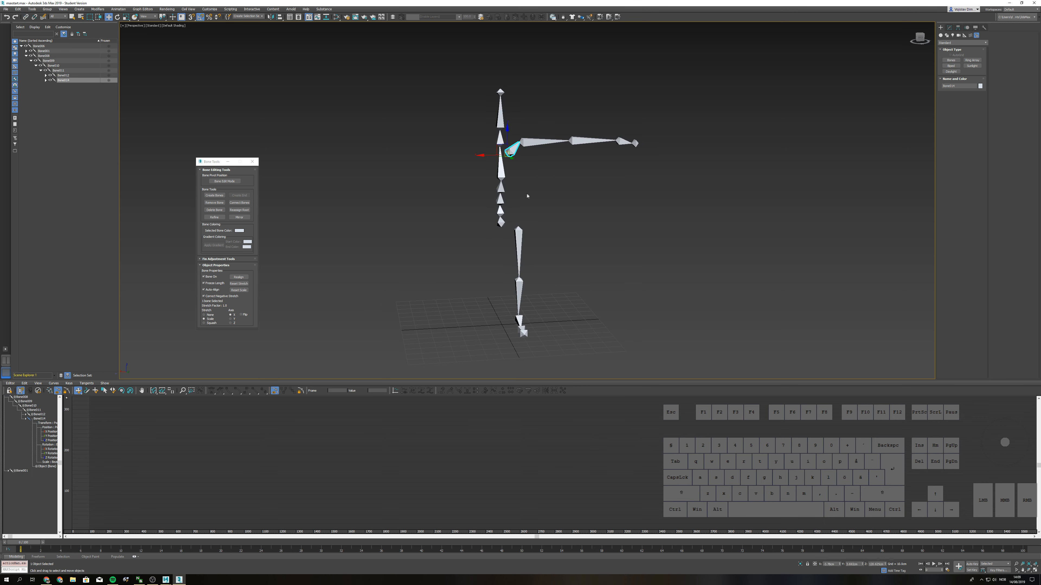
- Test the linked hierarchy by moving the lowest spine bone, and undo the move
middle_click_drag(548, 198, 555, 198, "alt")
left_click(534, 204)
left_click(505, 217)
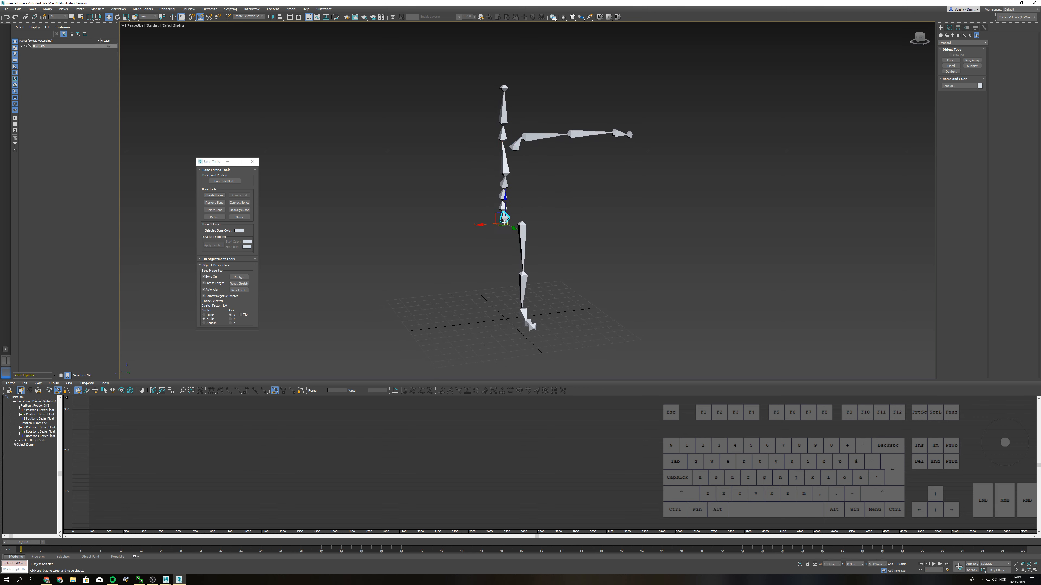
mouse_move(504, 224)
middle_mouse_down()
mouse_move(500, 208)
mouse_move(501, 219)
middle_mouse_up()
left_click_drag(504, 210, 530, 189)
key("ctrl+z")
mouse_move(583, 212)
middle_mouse_down("alt")
mouse_move(554, 209)
mouse_move(583, 207)
mouse_move(570, 201)
middle_mouse_up("alt")
left_click(570, 201)
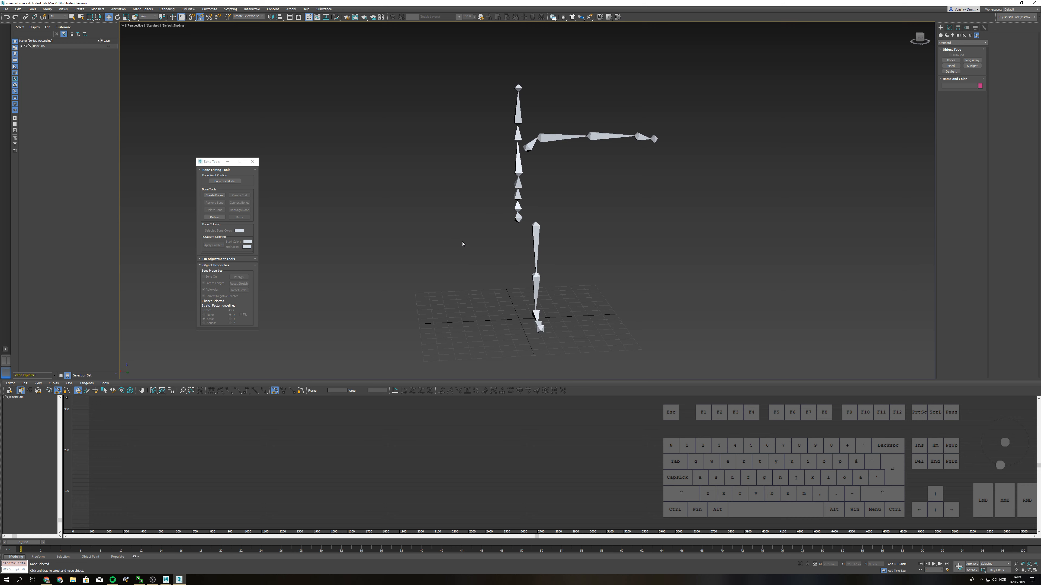
- Select the entire leg chain from the thigh down and open Bone Mirror for it
middle_click_drag(572, 233, 536, 231, "alt")
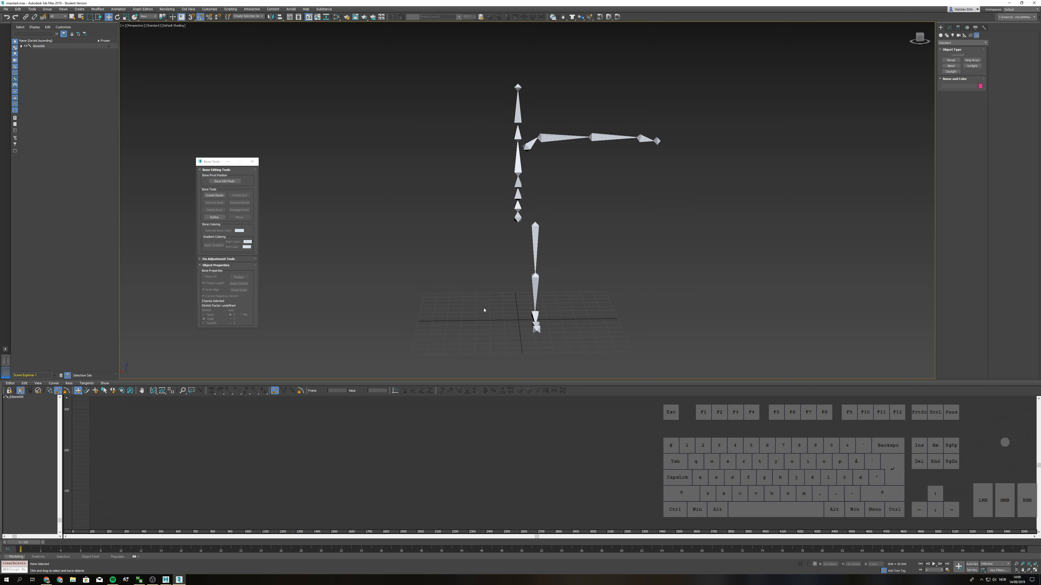
double_click(535, 237)
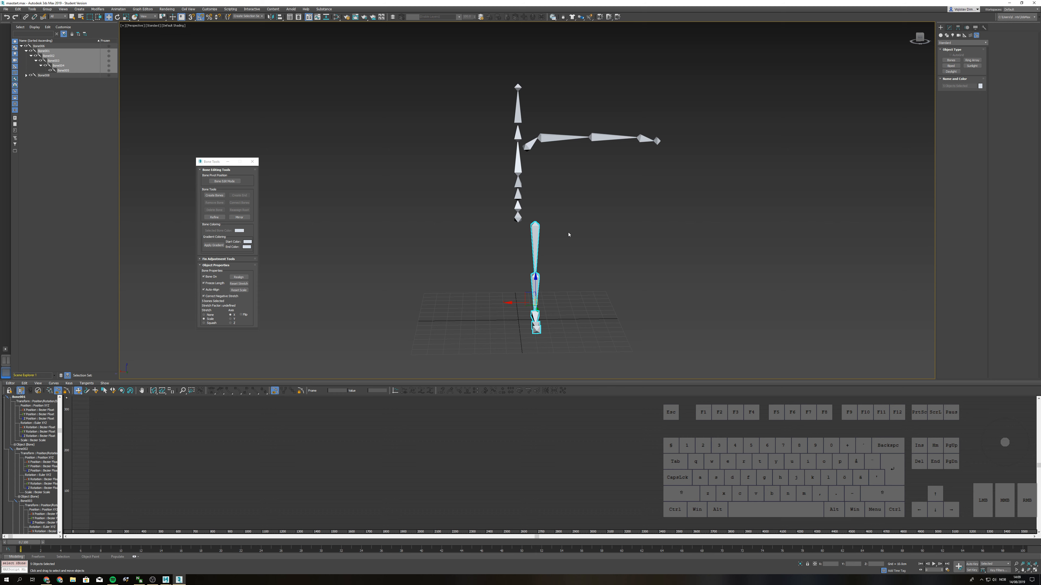
left_click(517, 217)
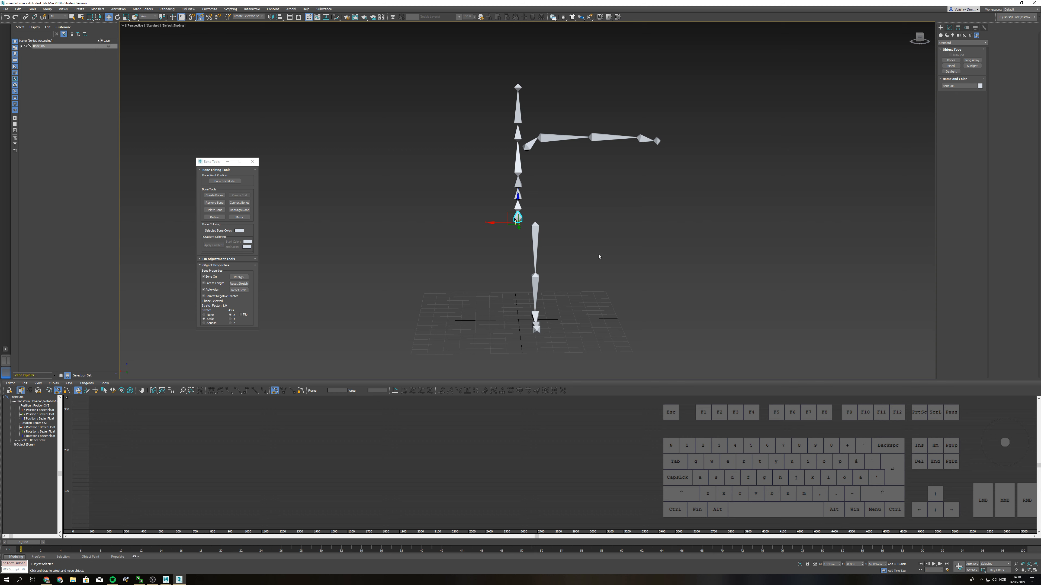
left_click(599, 256)
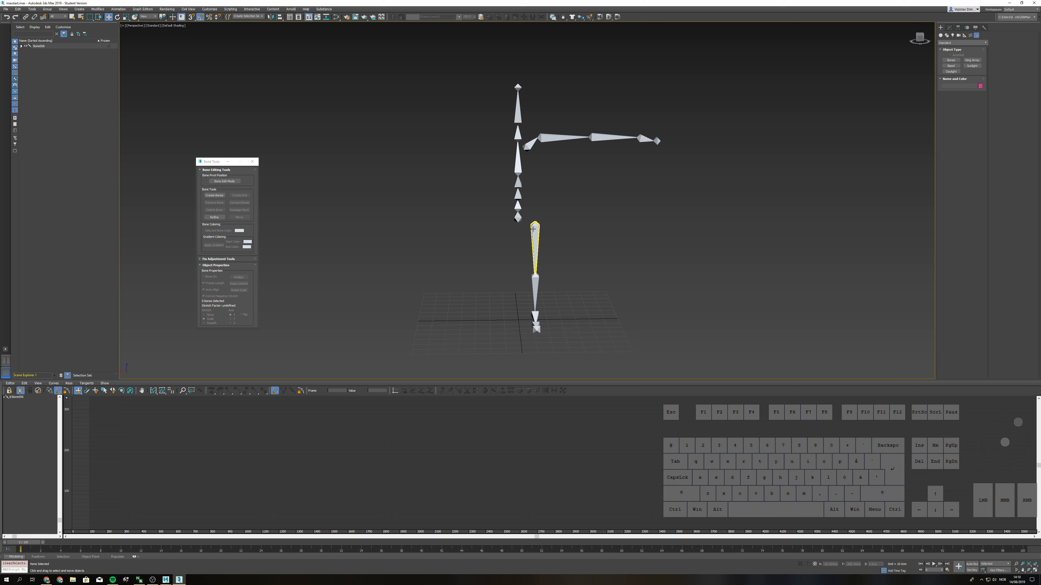
left_click(535, 246)
left_click(541, 229)
double_click(536, 242)
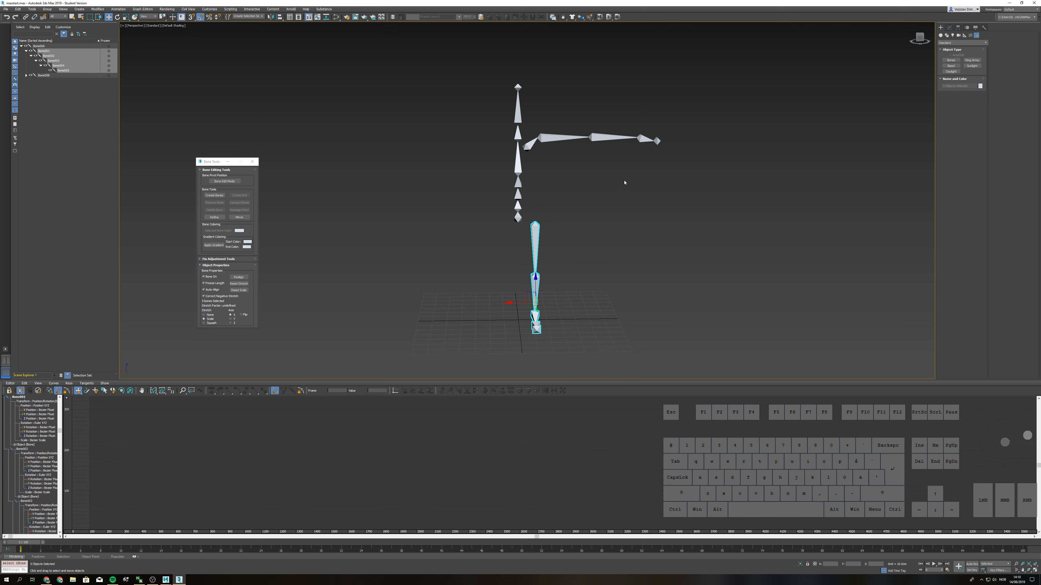
left_click(243, 218)
left_click_drag(266, 223, 323, 222)
- Mirror the leg chain along the X axis with Z as the bone axis to flip, offsetting the copy to the spine's opposite side
middle_click_drag(483, 283, 497, 284, "alt")
left_click(339, 232)
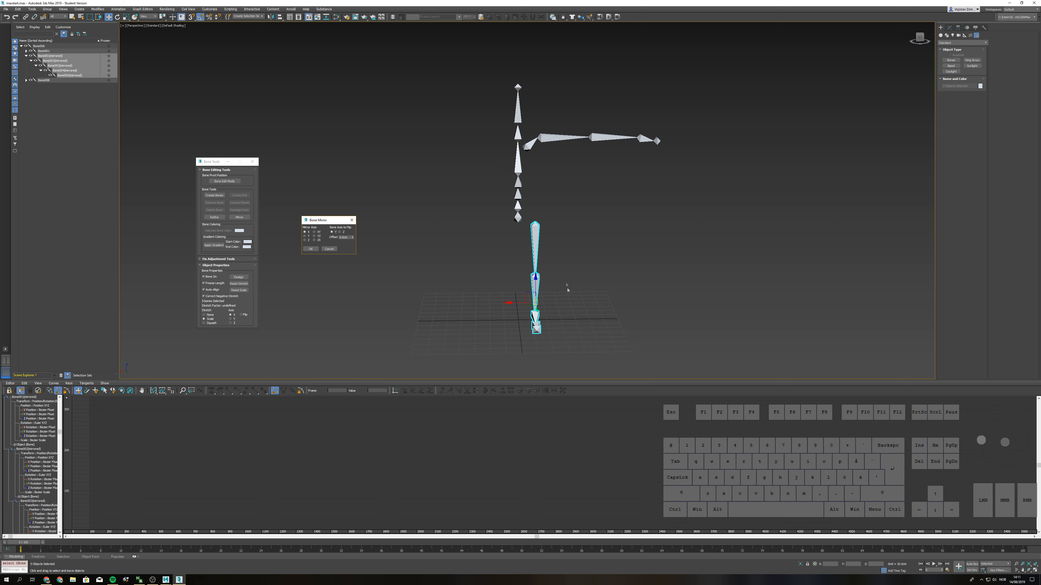
left_click(304, 236)
left_click(305, 242)
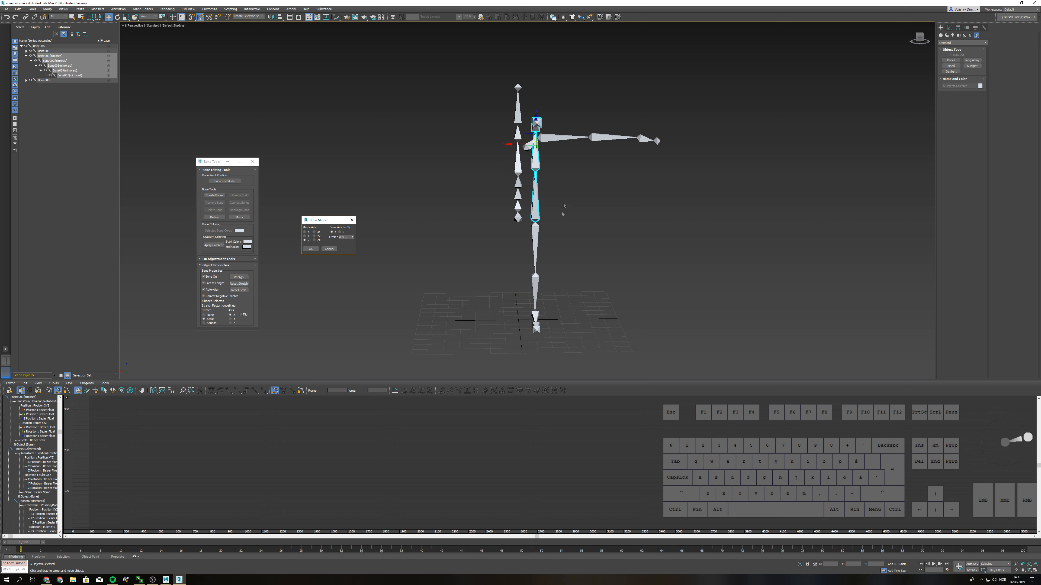
left_click(308, 232)
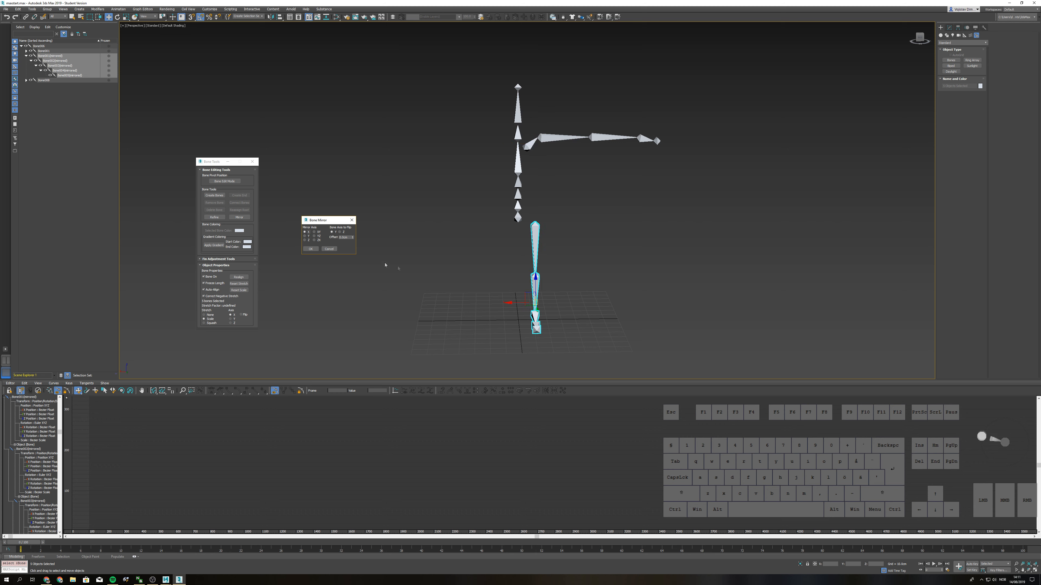
left_click_drag(352, 238, 353, 231)
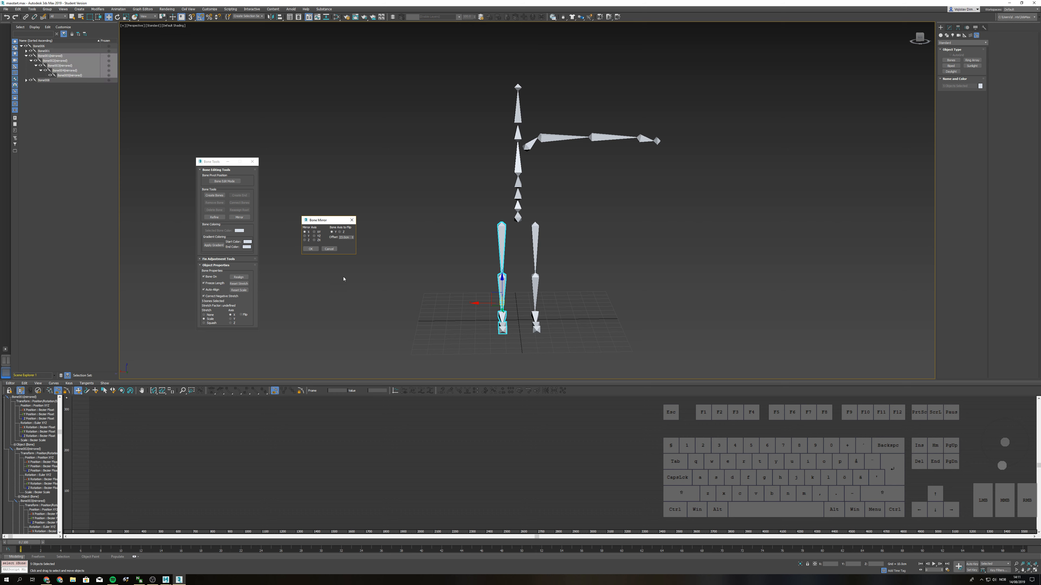
left_click(339, 232)
left_click(311, 250)
left_click(557, 289)
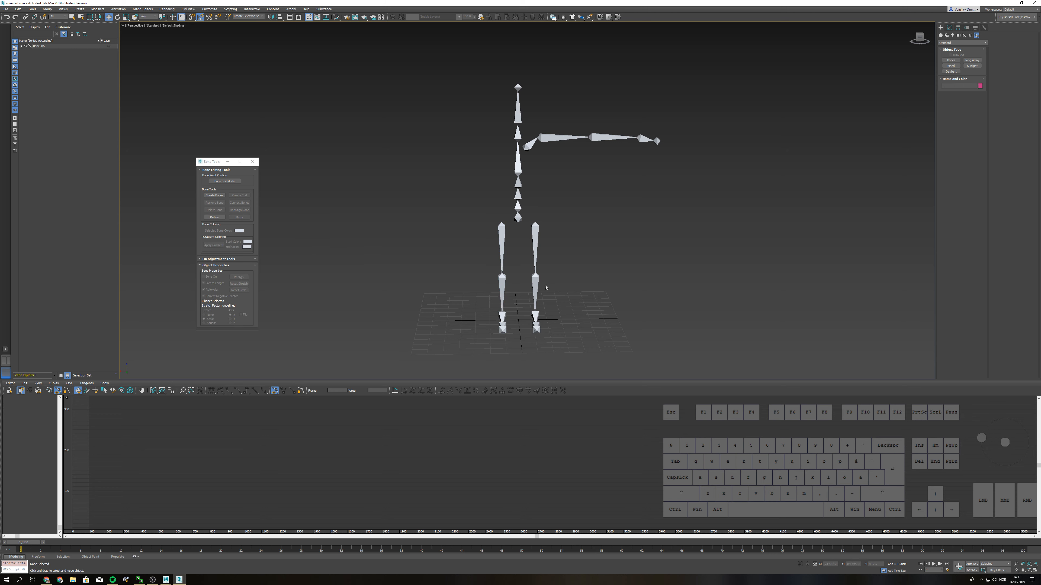
- Switch the transform coordinate system to Local and compare the axis directions of the original and mirrored thigh bones
left_click(535, 292)
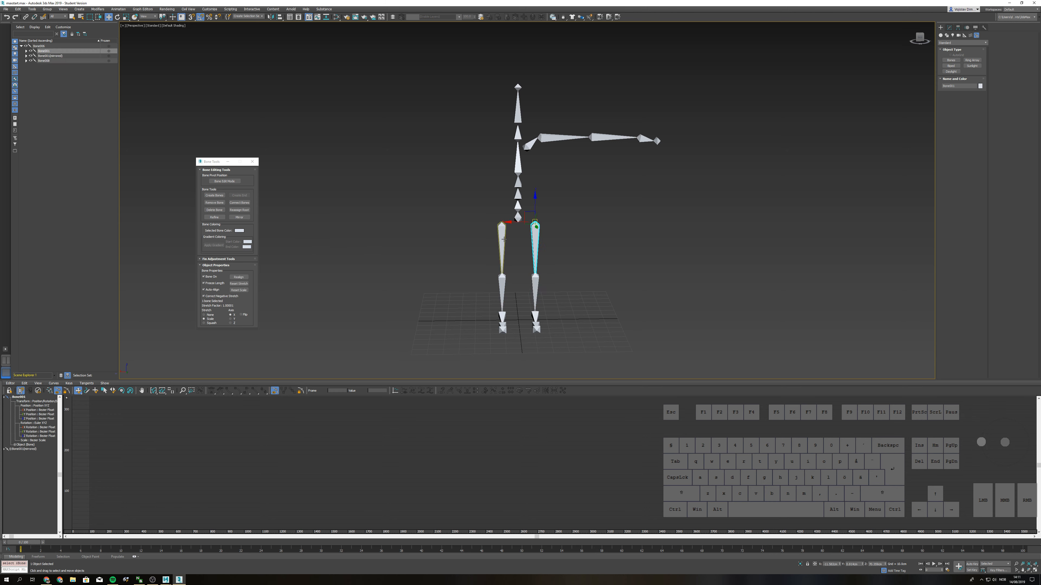
left_click(535, 242)
right_click(554, 237, "alt")
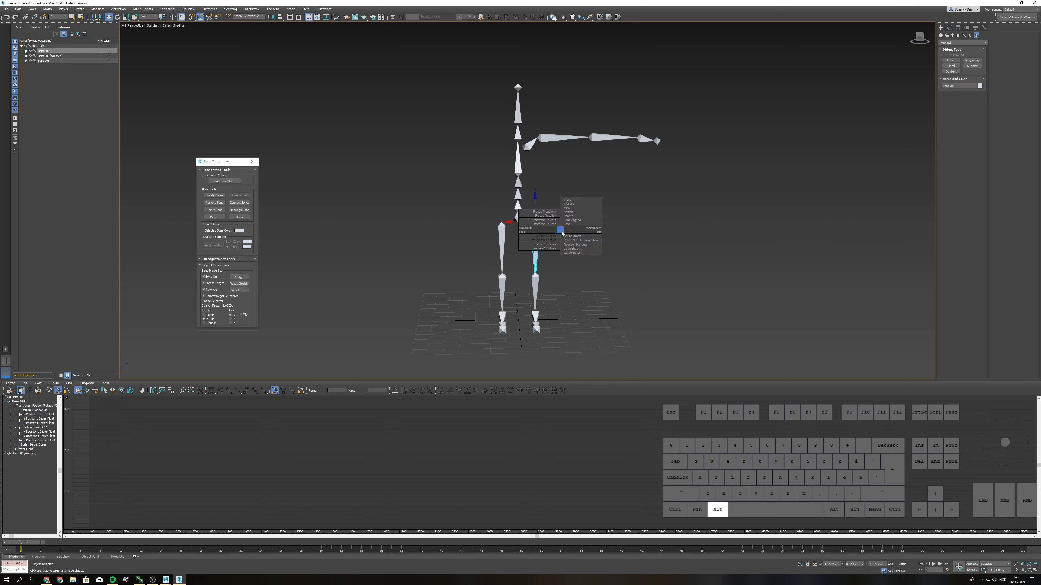
left_click(569, 227)
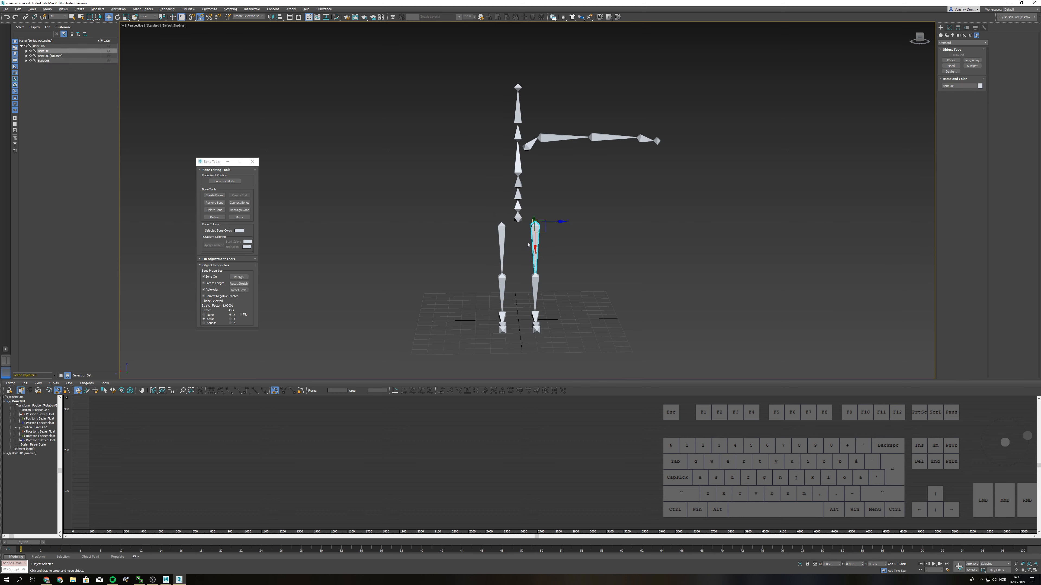
left_click(501, 240)
left_click(536, 239)
left_click(501, 240)
left_click(535, 239)
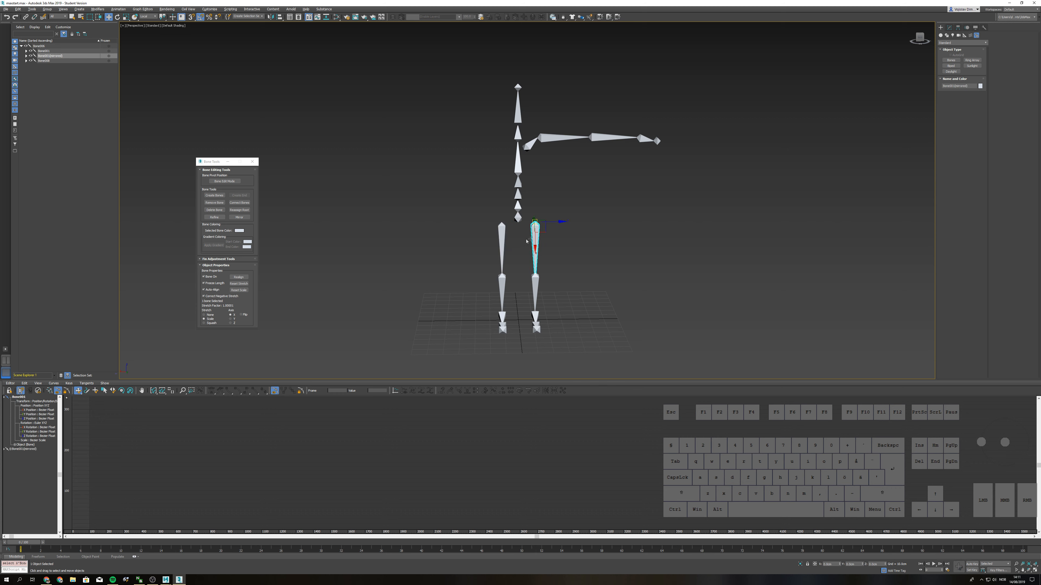
left_click(502, 236)
- Mirror the original leg chain along X again, flipping the Y bone axis and offsetting the copy beyond the existing mirrored leg
double_click(535, 242)
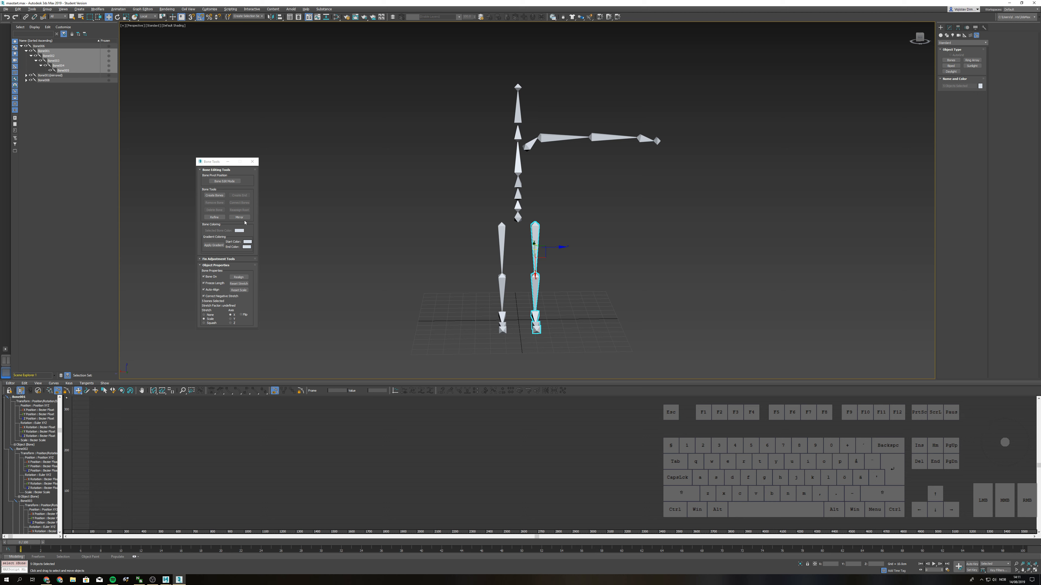
left_click(241, 218)
left_click_drag(295, 239, 294, 233)
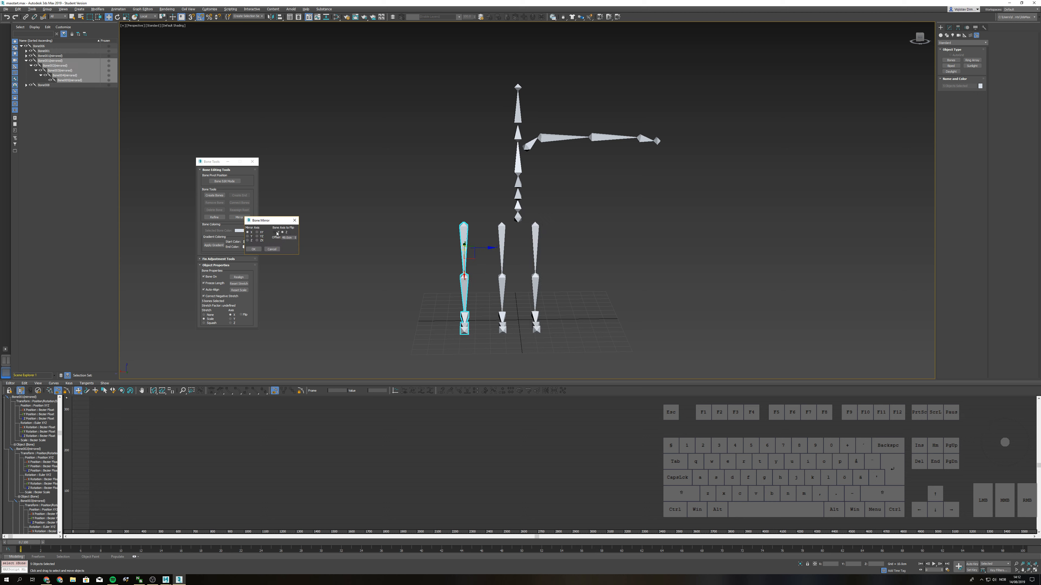
left_click(255, 250)
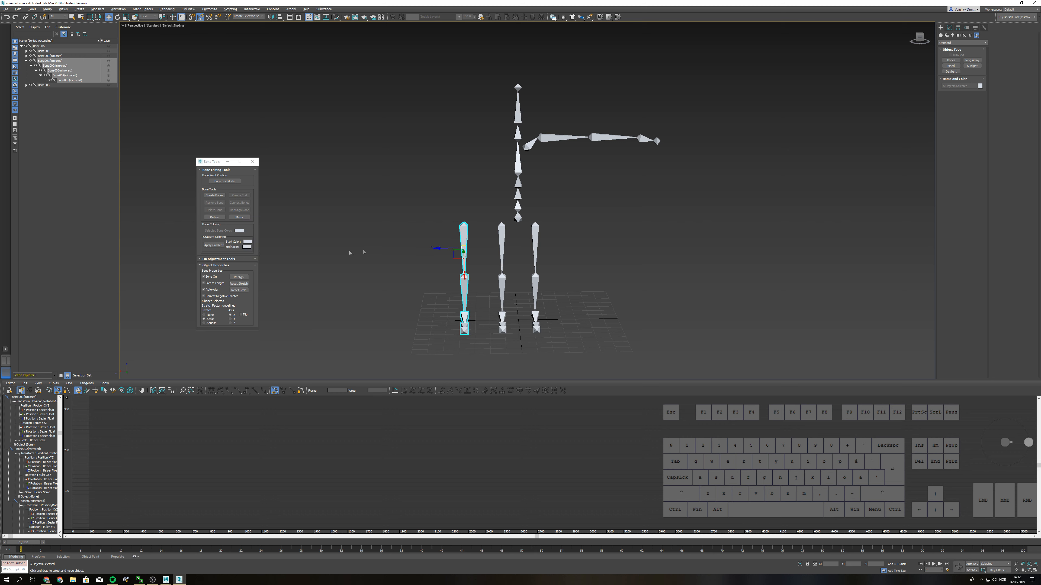
- Compare the local axis directions of the original thigh with those of the mirrored thighs
left_click(410, 225)
left_click(501, 250)
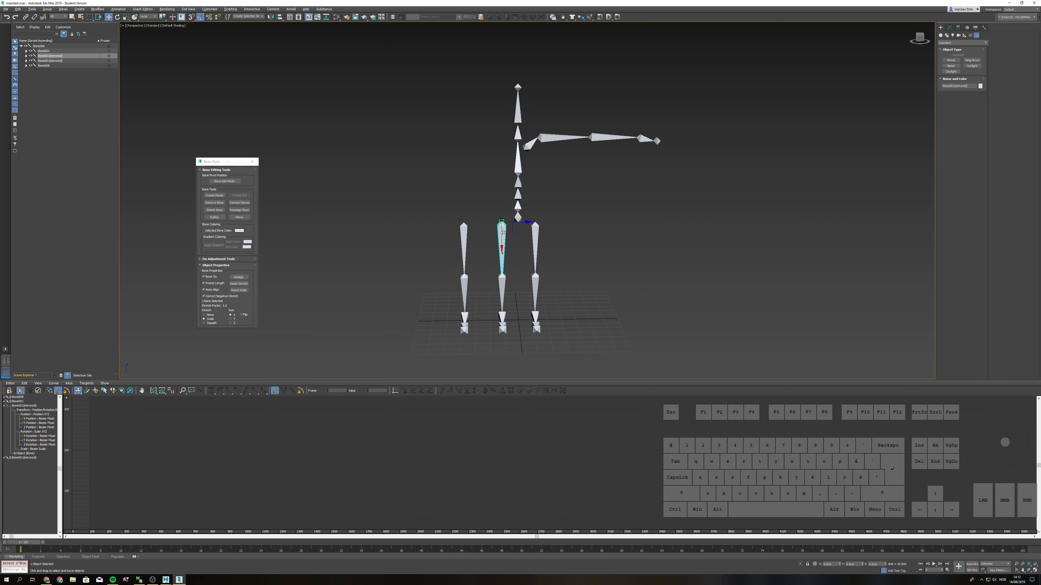
left_click(537, 243)
mouse_move(540, 250)
middle_mouse_down("alt")
mouse_move(546, 263)
mouse_move(531, 245)
middle_mouse_up("alt")
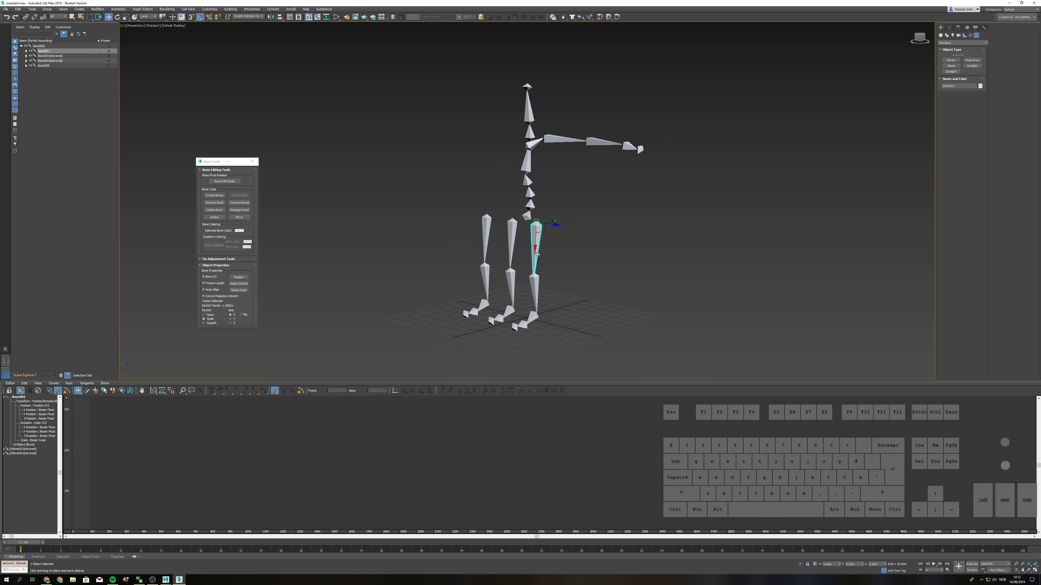
left_click(486, 224)
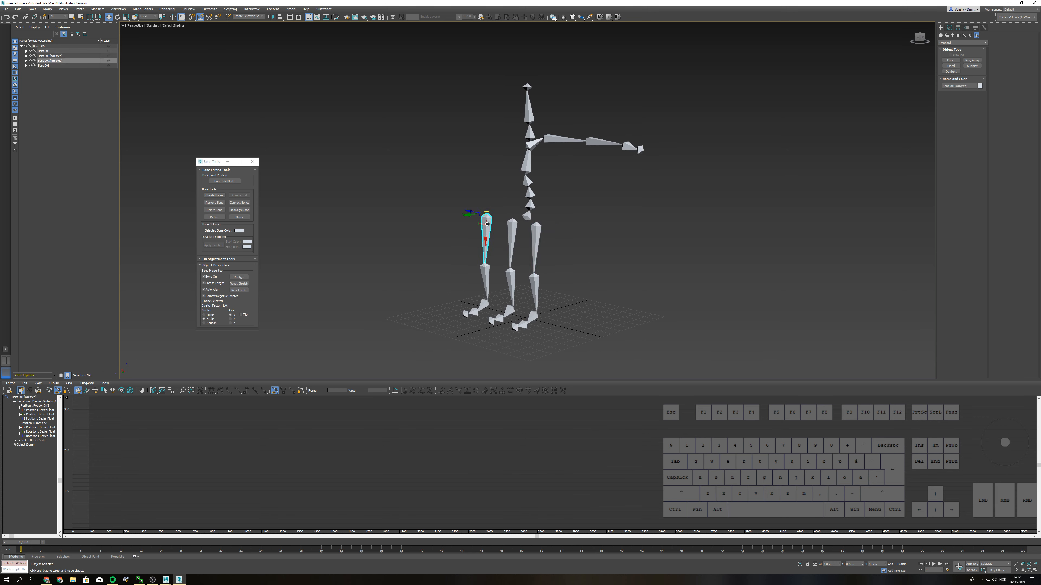
middle_click_drag(484, 236, 475, 237, "alt")
left_click(532, 238)
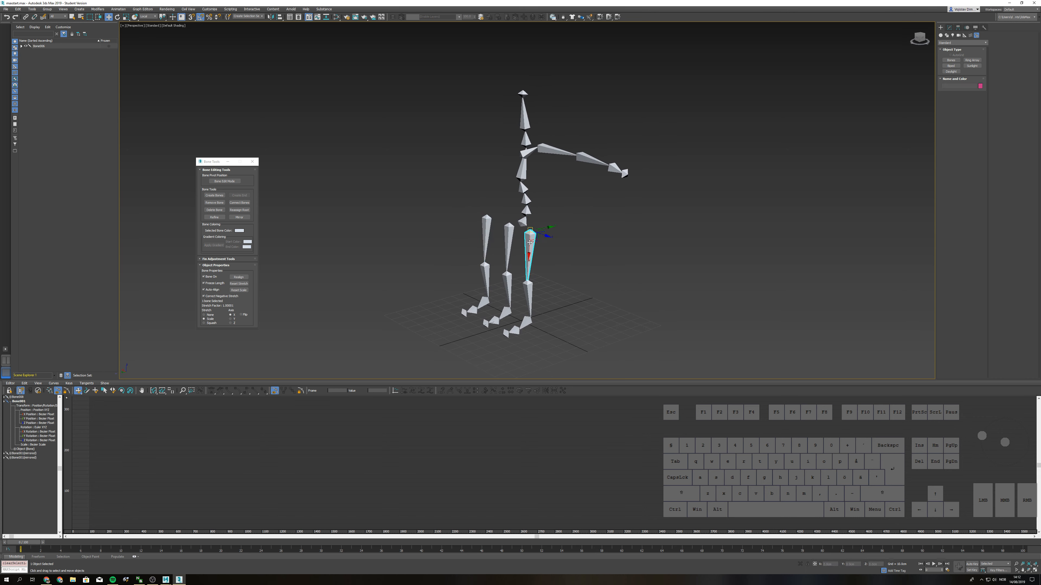
left_click(486, 218)
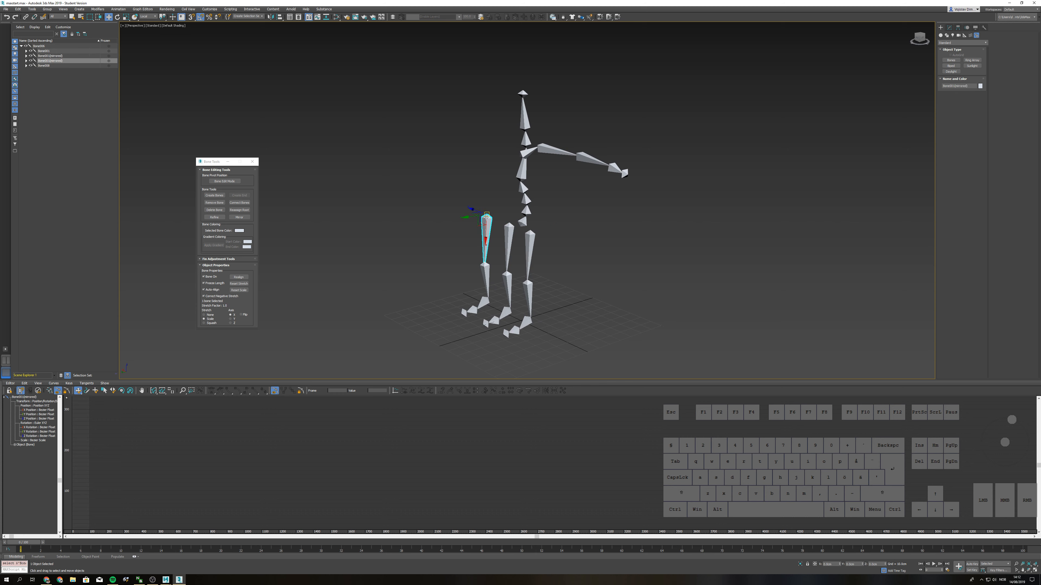
left_click(530, 242)
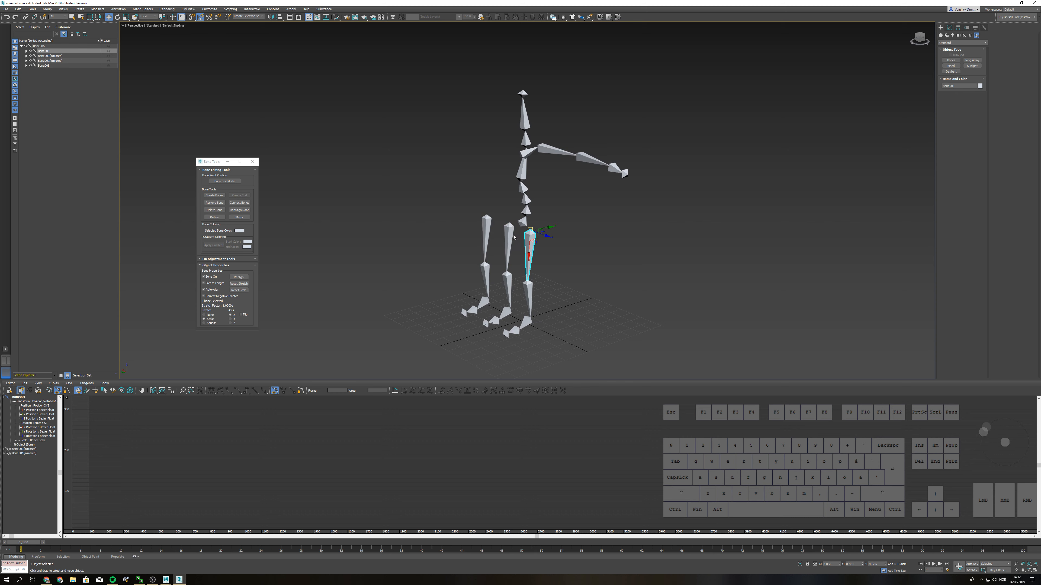
left_click(486, 222)
middle_click_drag(500, 241, 529, 242, "alt")
left_click(527, 244)
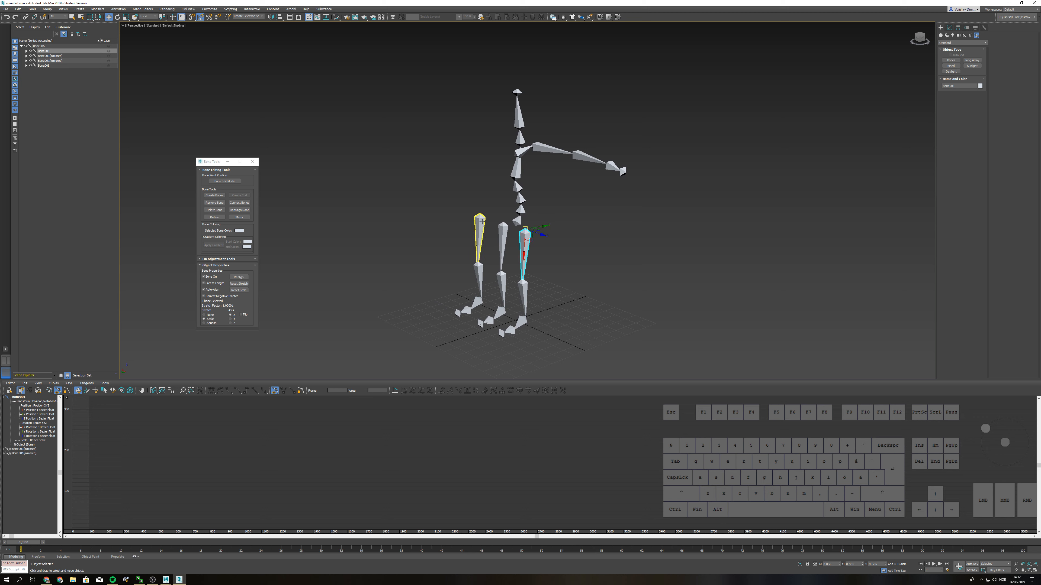
- Delete both mirrored leg chains, keeping only the original leg
double_click(481, 222)
key("Delete")
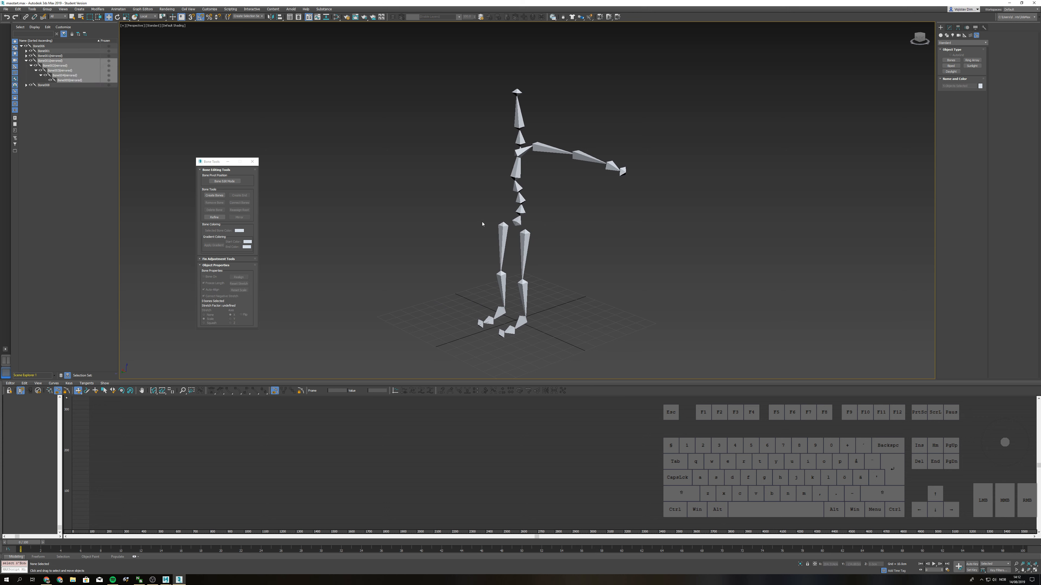
left_click(526, 243)
middle_click_drag(534, 245, 555, 259, "alt")
left_click(510, 242)
left_click(528, 252)
left_click(530, 251)
left_click(584, 242)
double_click(546, 236)
key("Delete")
- Unlink the thigh and clavicle bones from the spine and return to the Move tool
double_click(554, 259)
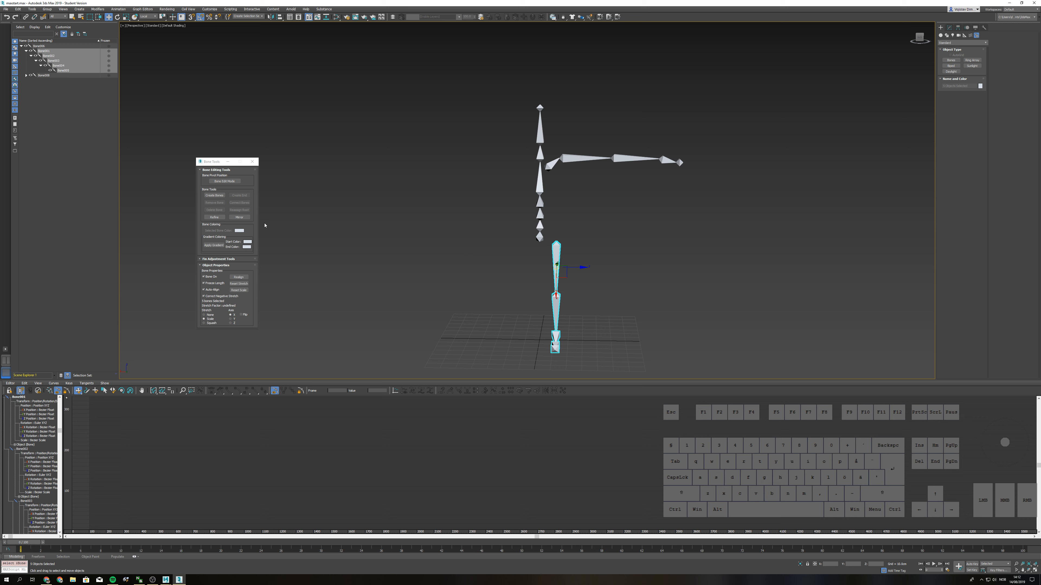
left_click(481, 252)
left_click(557, 258)
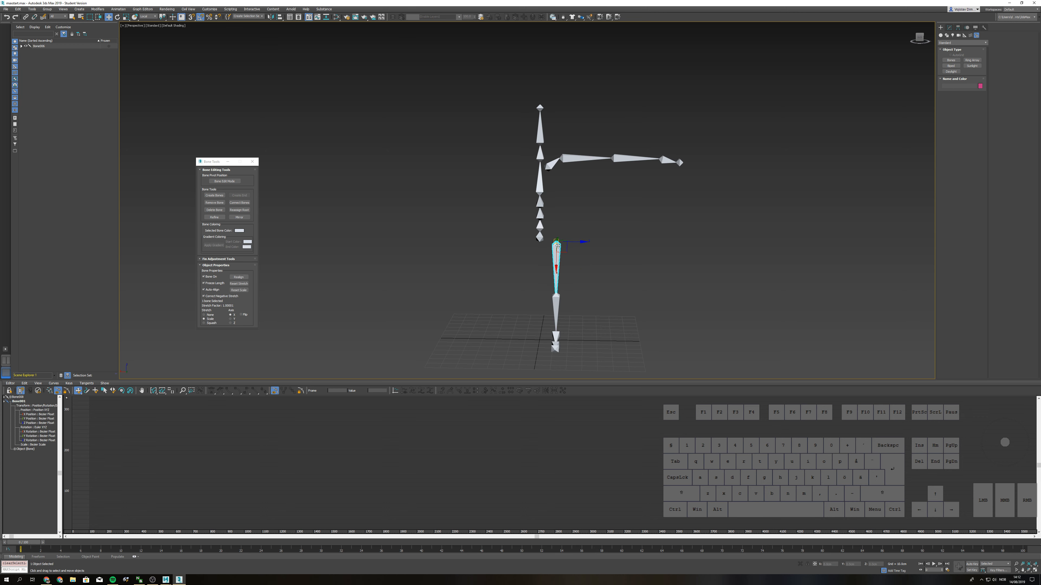
left_click(549, 168, "ctrl")
left_click(25, 18)
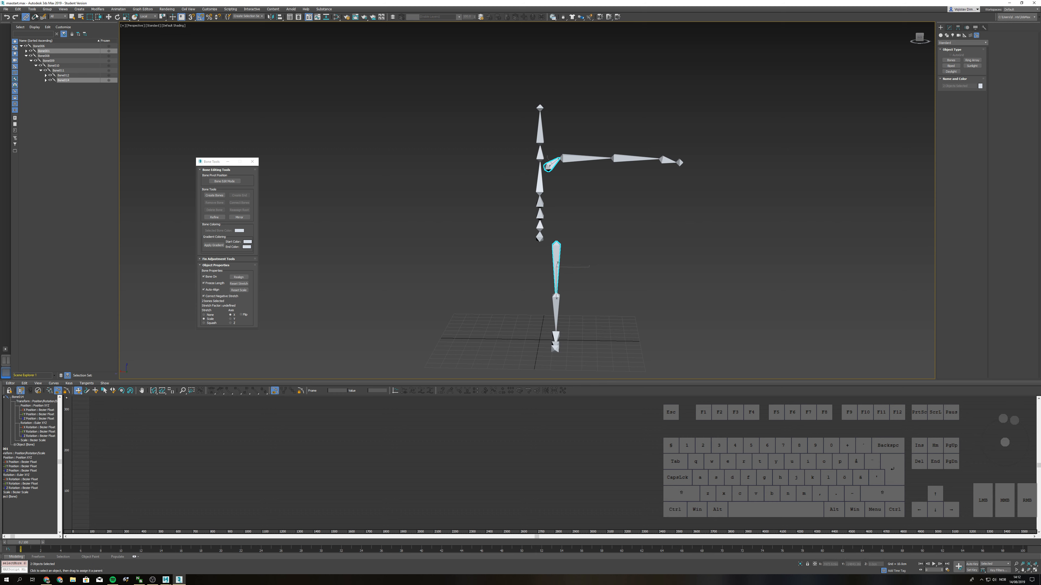
left_click(35, 17)
left_click(433, 232)
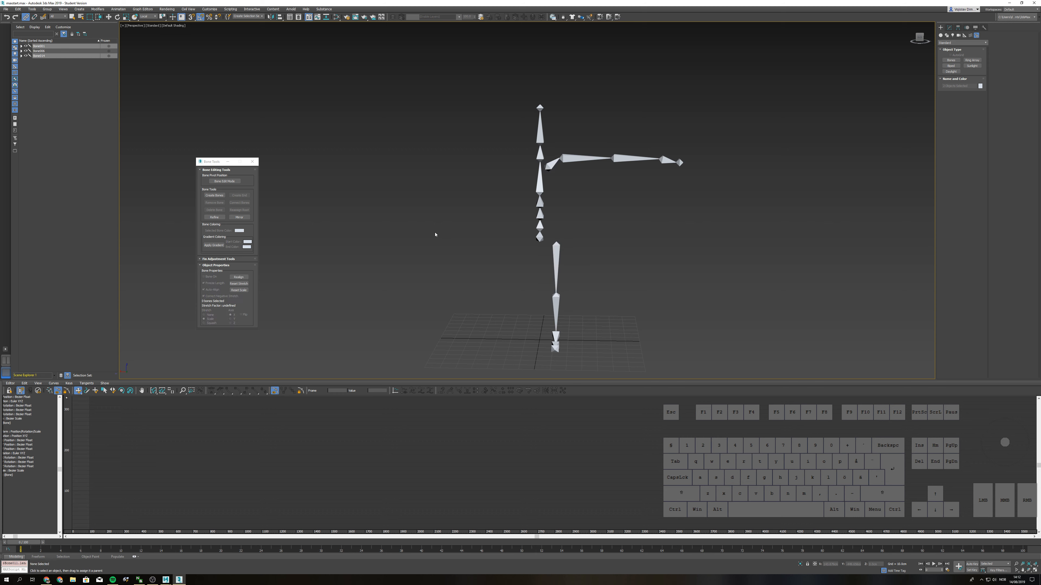
right_click(446, 227)
right_click(494, 250)
key("w")
- Mirror the entire unlinked leg chain along the X axis with Z as the bone axis to flip, offsetting the copy to the spine's opposite side
left_click(558, 253)
double_click(558, 253)
mouse_move(558, 253)
middle_mouse_down("alt")
mouse_move(572, 294)
mouse_move(558, 254)
middle_mouse_up("alt")
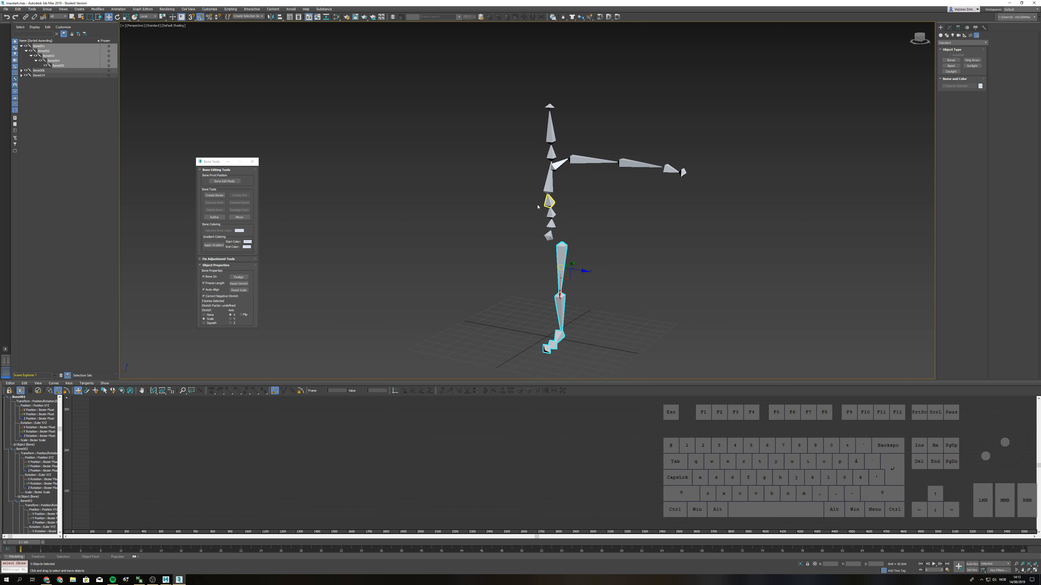
left_click(240, 217)
key("alt")
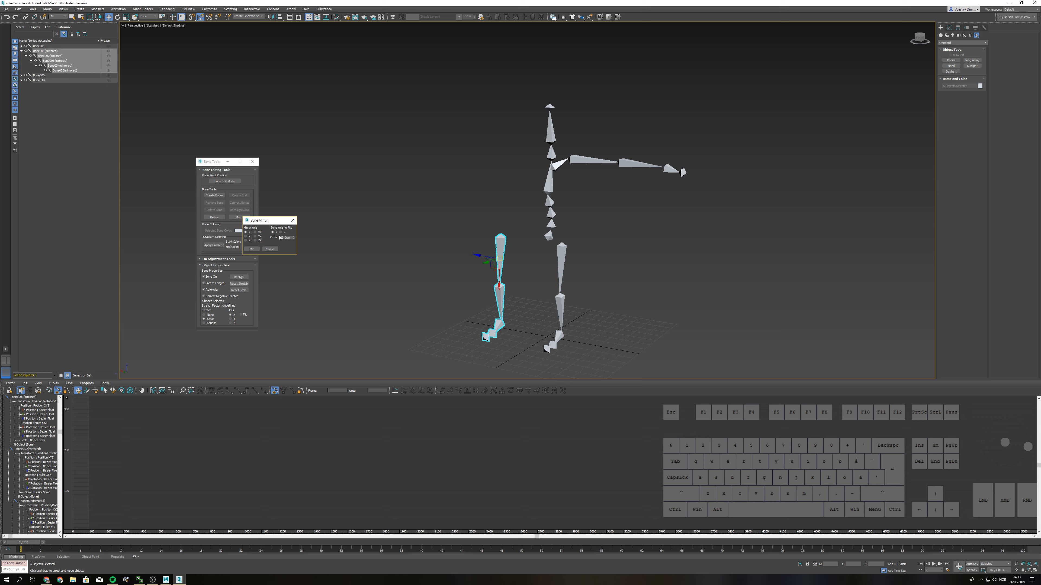
left_click_drag(293, 237, 293, 245)
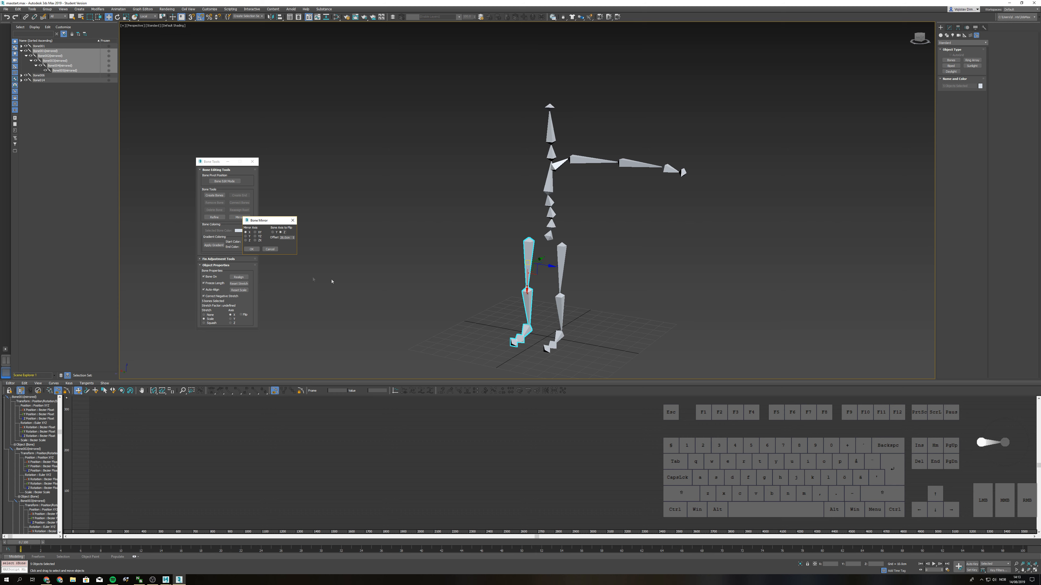
left_click(252, 249)
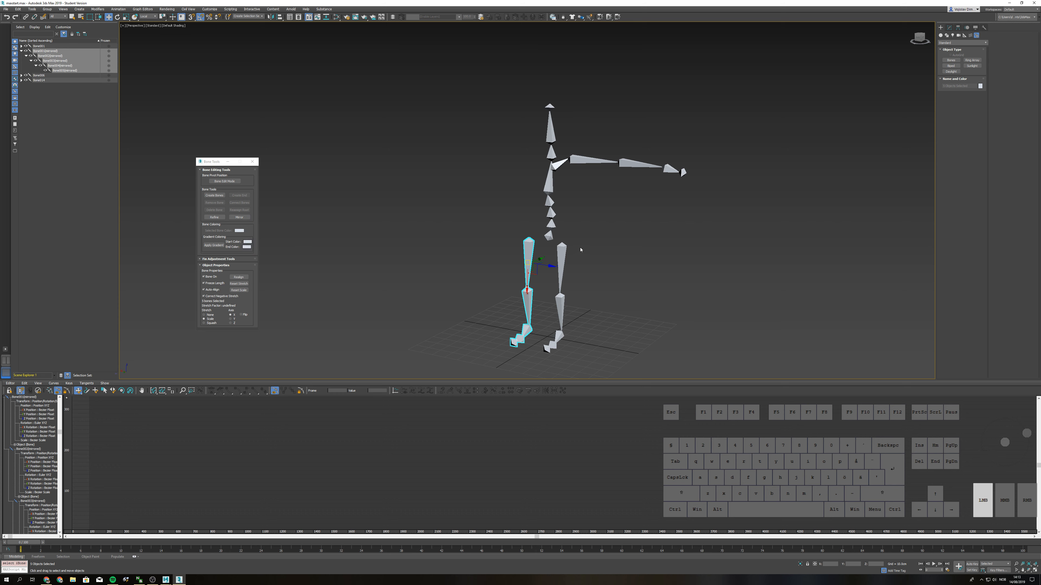
- Compare the original thigh's axes in the View and Local coordinate systems, finishing in Local
left_click(567, 251)
left_click(567, 251)
right_click(590, 251, "alt")
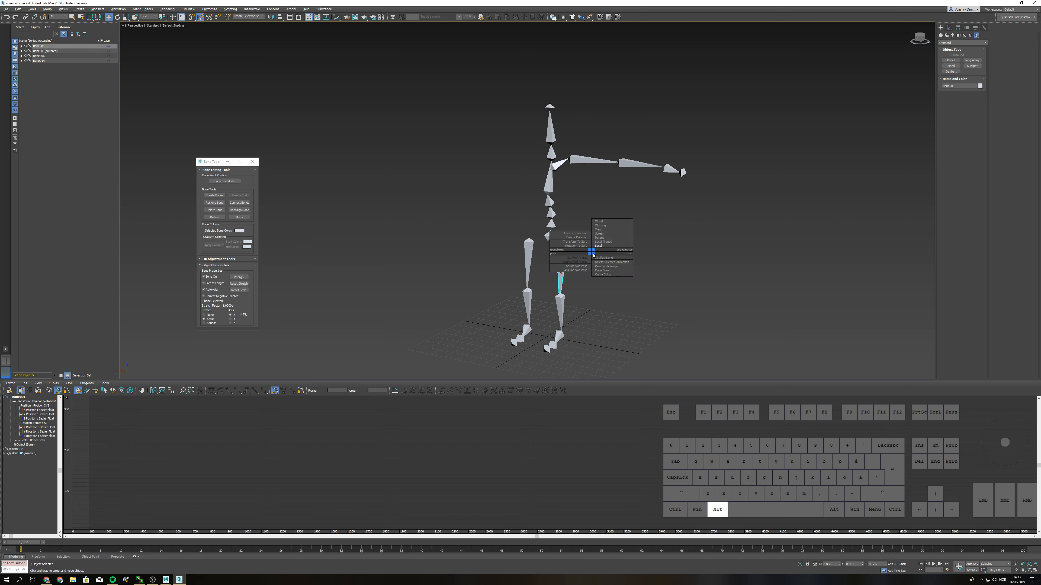
left_click(601, 230)
right_click(599, 248, "alt")
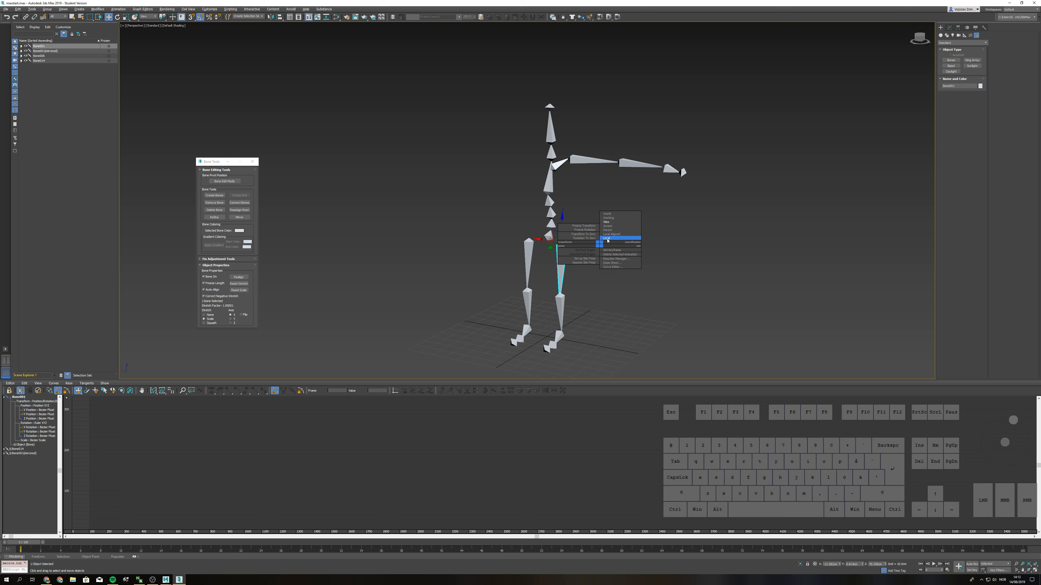
left_click(602, 243)
middle_click_drag(602, 244, 569, 246, "alt")
- Compare the local axis directions of the original and mirrored leg bones from thigh to foot
left_click(532, 242)
left_click(562, 248)
left_click(532, 244)
left_click(562, 249)
left_click(531, 244)
left_click(562, 251)
left_click(532, 248)
left_click(528, 301)
left_click(560, 306)
left_click(557, 337)
left_click(547, 350)
left_click(597, 314)
- Mirror the entire arm chain from the clavicle along the X axis with Z as the bone axis to flip
middle_click_drag(591, 304, 574, 289, "alt")
double_click(557, 163)
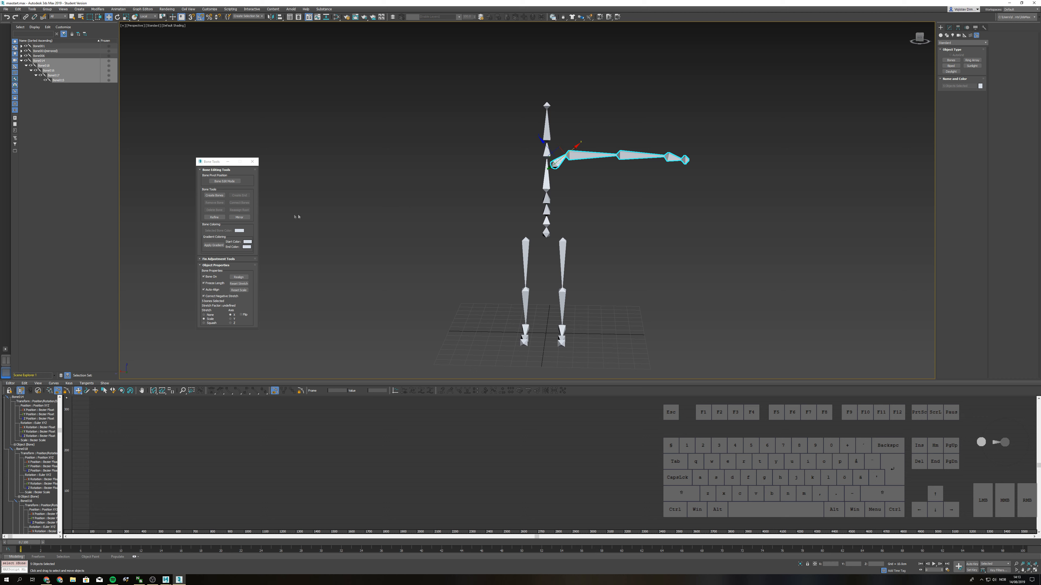
left_click(247, 217)
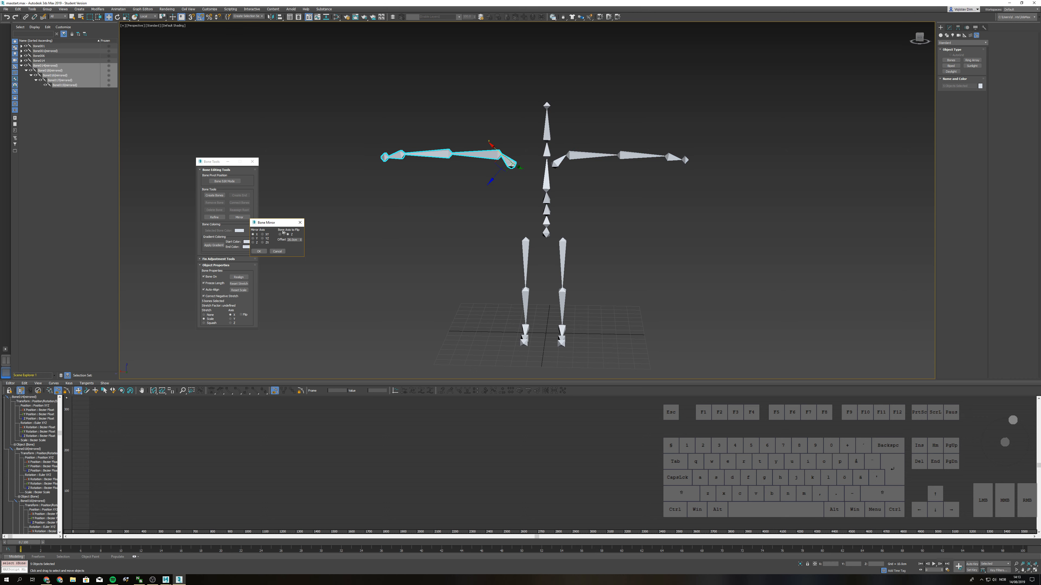
left_click(259, 251)
- Compare the local axis directions of the bones in the original and mirrored arms
left_click(439, 244)
middle_click_drag(439, 244, 488, 193, "alt")
left_click(546, 192)
left_click(524, 192)
left_click(588, 159)
left_click(632, 143)
left_click(452, 207)
left_click(488, 235)
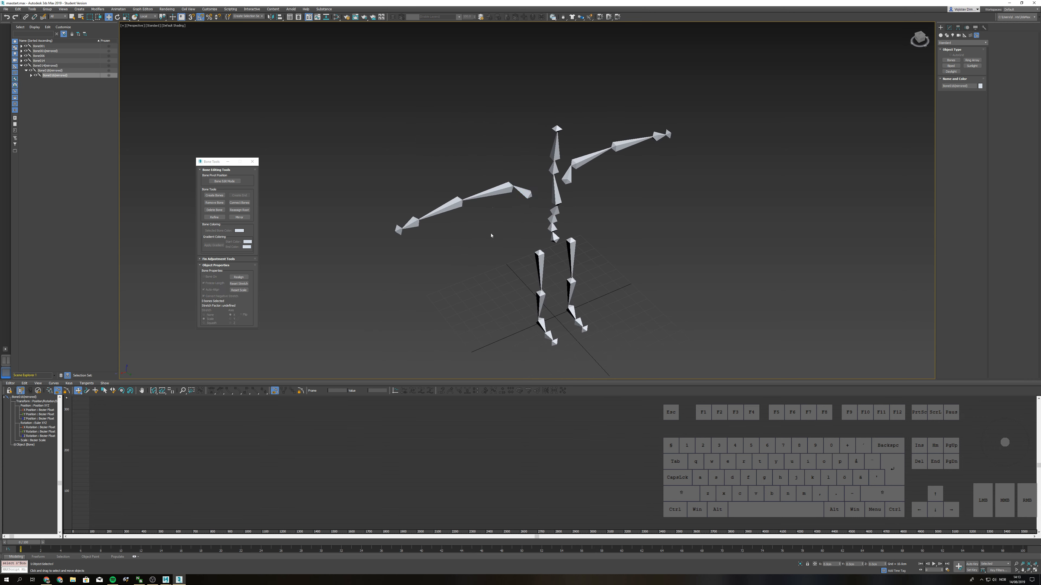
- Close Bone Tools and, in a world-aligned coordinate system, center the lowest spine bone on the X axis
mouse_move(488, 235)
middle_mouse_down("alt")
mouse_move(516, 242)
mouse_move(504, 224)
middle_mouse_up("alt")
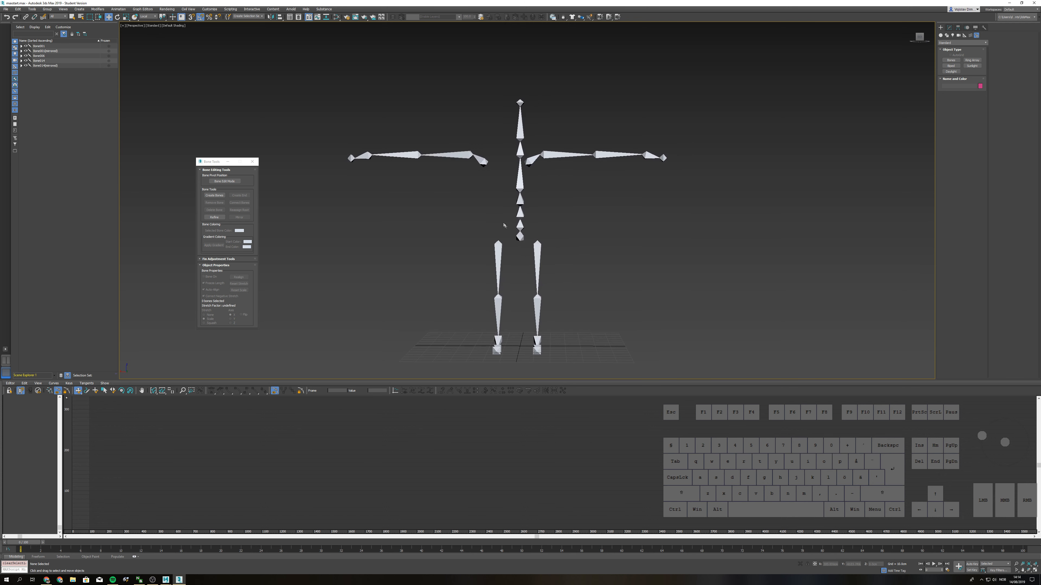
left_click(520, 239)
right_click(568, 222, "alt")
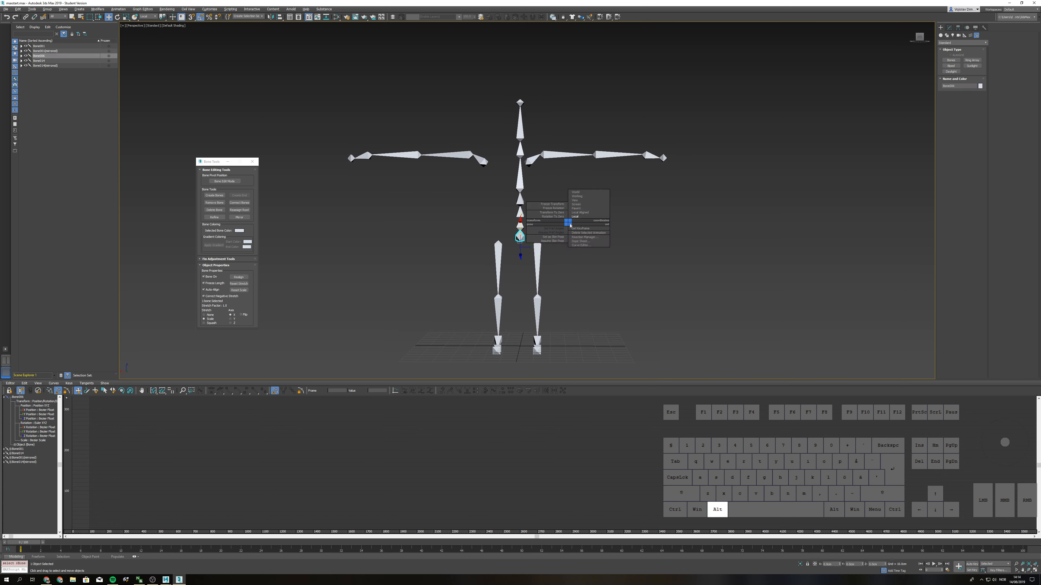
left_click(574, 205)
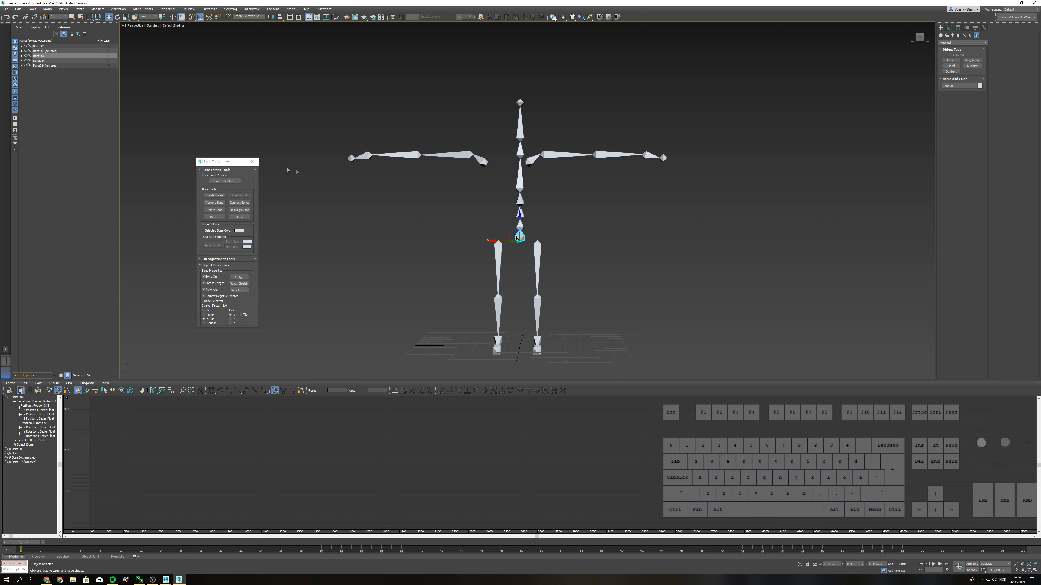
left_click(253, 162)
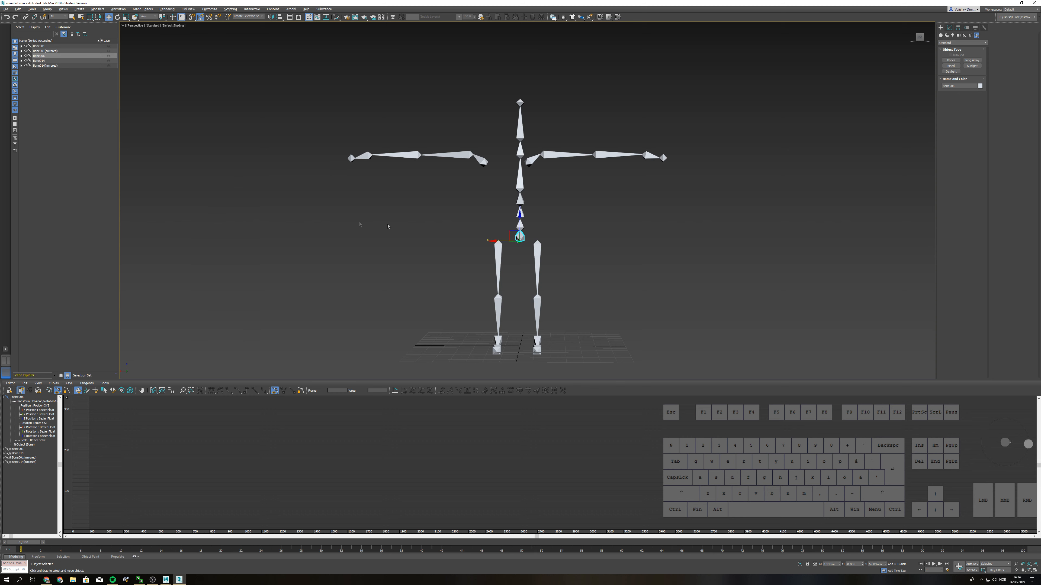
right_click(840, 565)
- Position both thigh bones symmetrically about the spine, setting the mirrored thigh's X position to 12
mouse_move(582, 328)
middle_mouse_down("alt")
mouse_move(644, 334)
mouse_move(569, 342)
middle_mouse_up("alt")
left_click(539, 255)
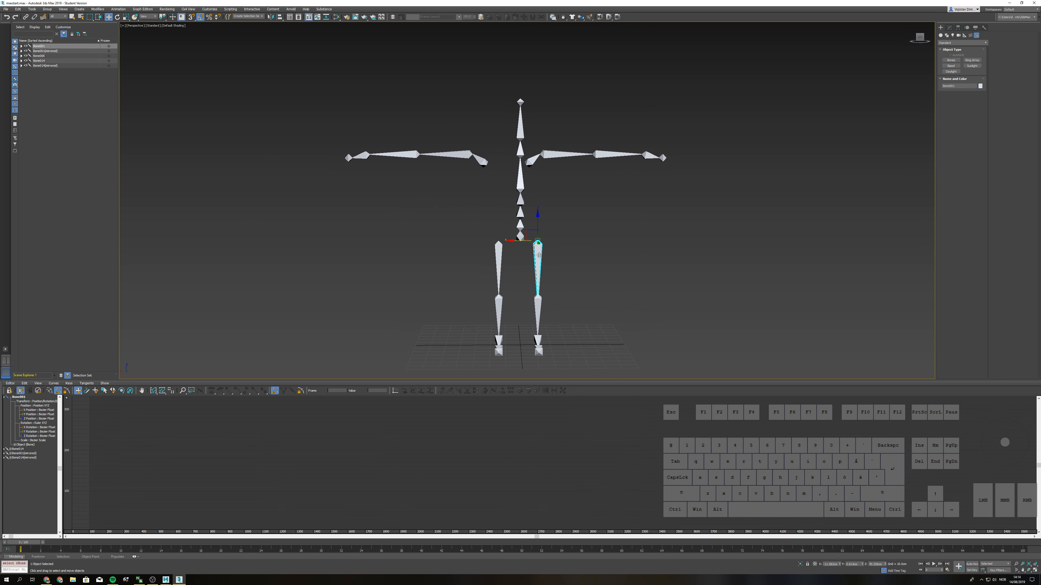
left_click(831, 564)
key("Return")
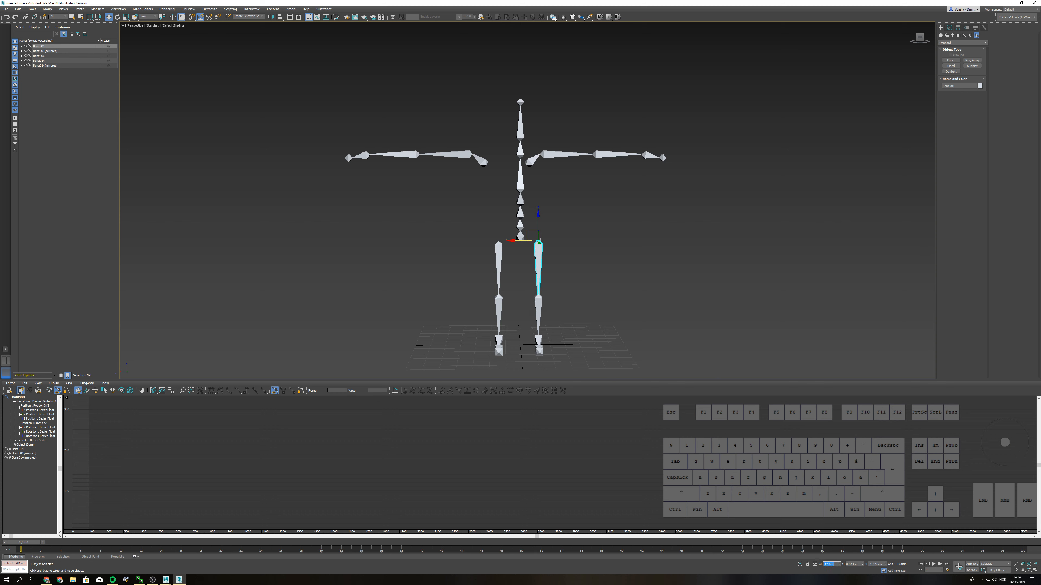
left_click(500, 261)
left_click(832, 565)
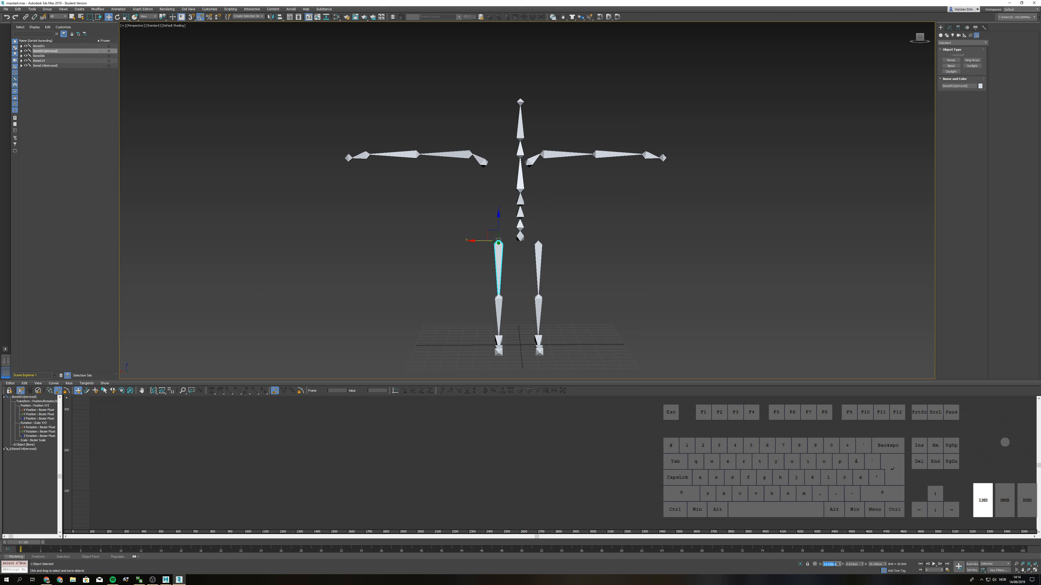
type("12")
key("Return")
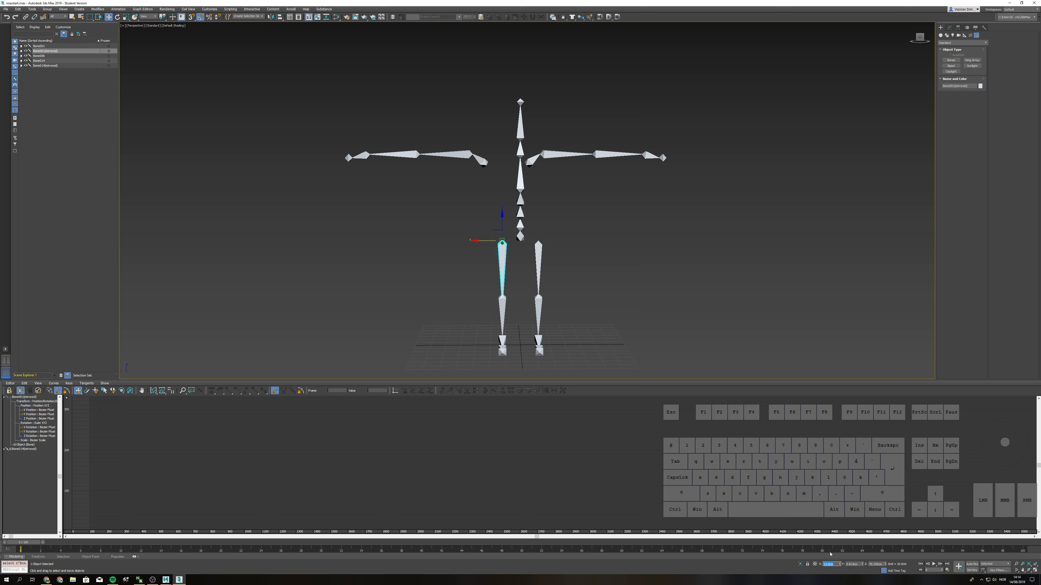
- Position both clavicle bones symmetrically about the spine, setting the mirrored clavicle's X position to 10
middle_click_drag(664, 355, 541, 179, "alt")
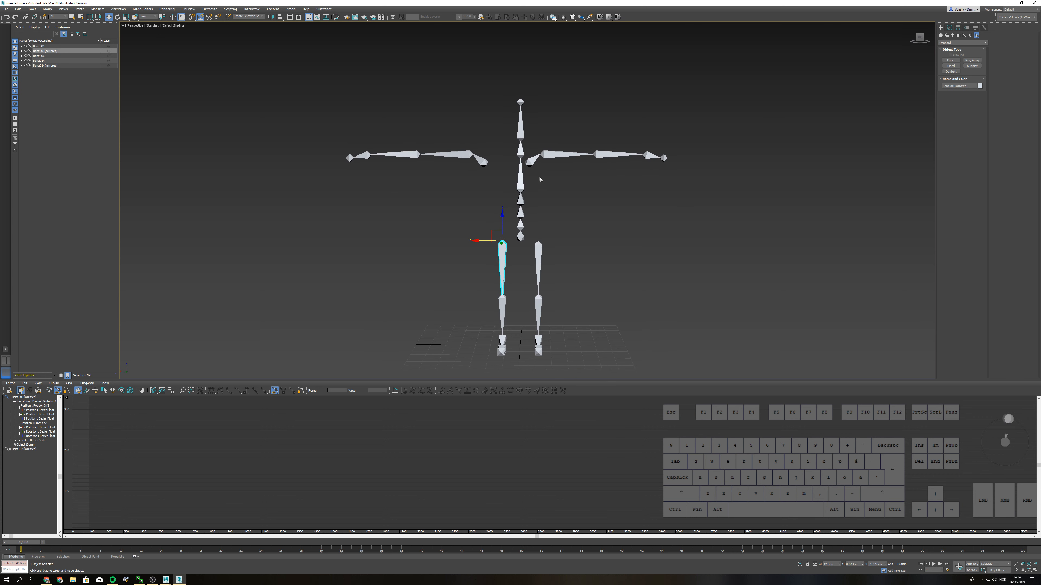
left_click(533, 160)
left_click_drag(505, 164, 515, 163)
double_click(828, 564)
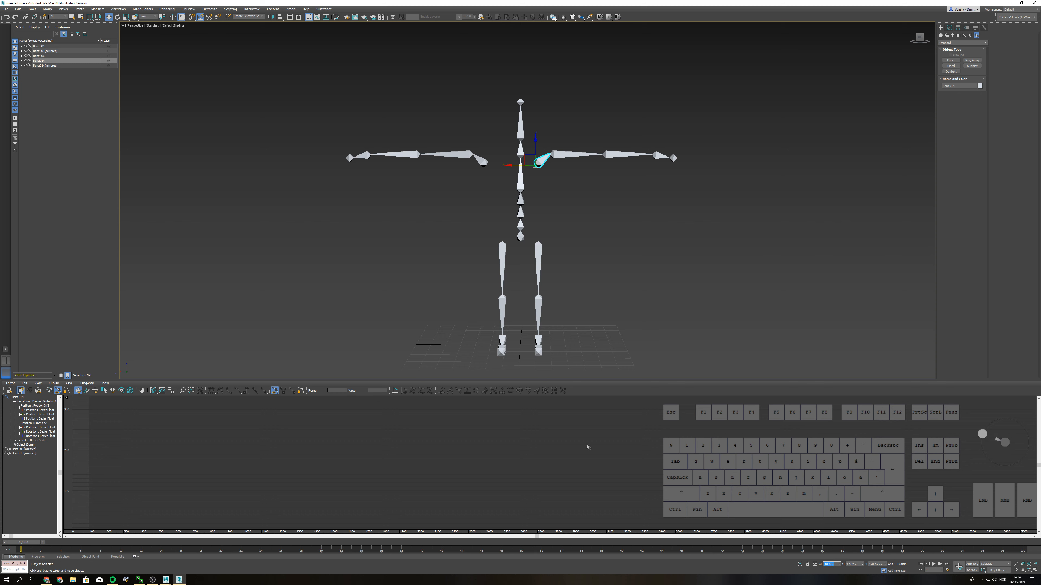
left_click(479, 164)
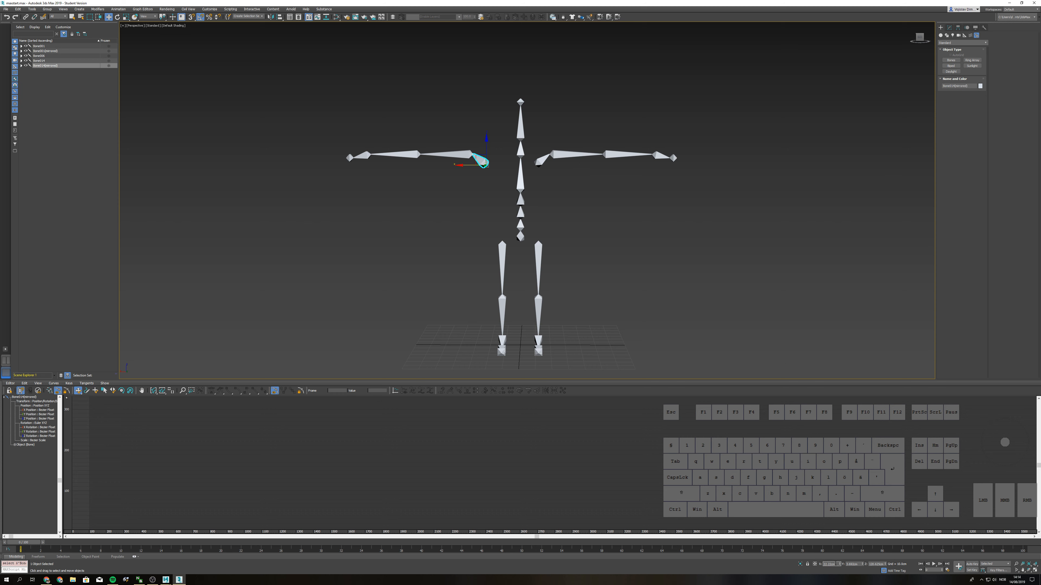
type("10")
key("Return")
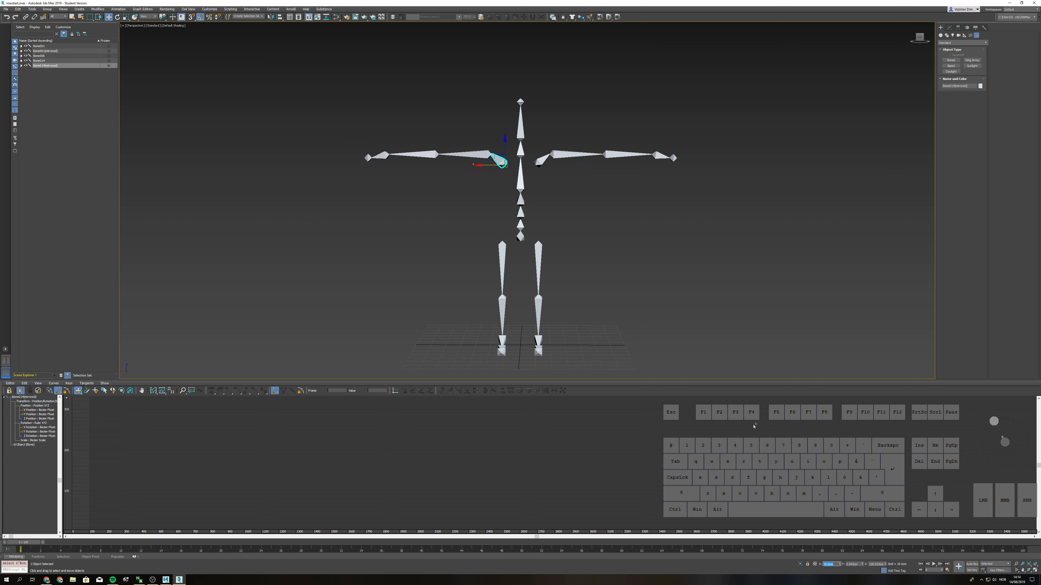
left_click(646, 284)
mouse_move(627, 288)
middle_mouse_down("alt")
mouse_move(655, 288)
mouse_move(625, 288)
middle_mouse_up("alt")
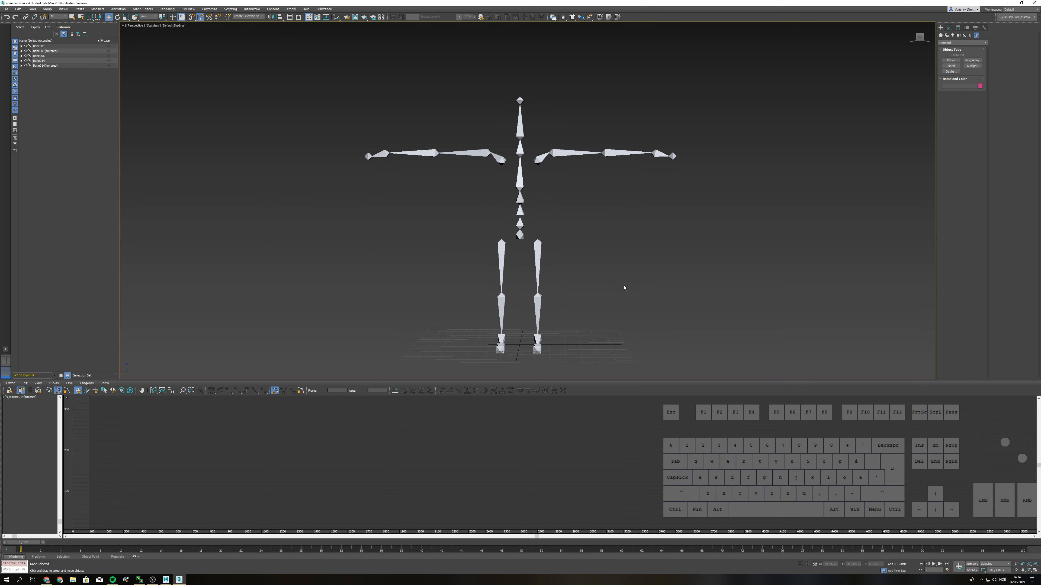
- Link both thigh bones as children of the lowest spine bone
left_click_drag(483, 244, 593, 270)
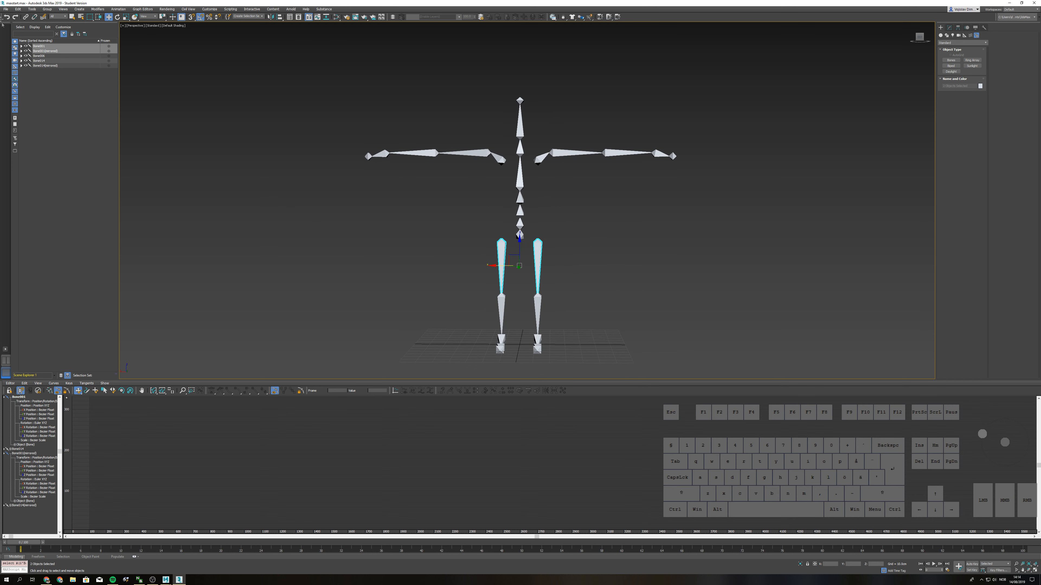
left_click(25, 17)
left_click_drag(505, 251, 520, 236)
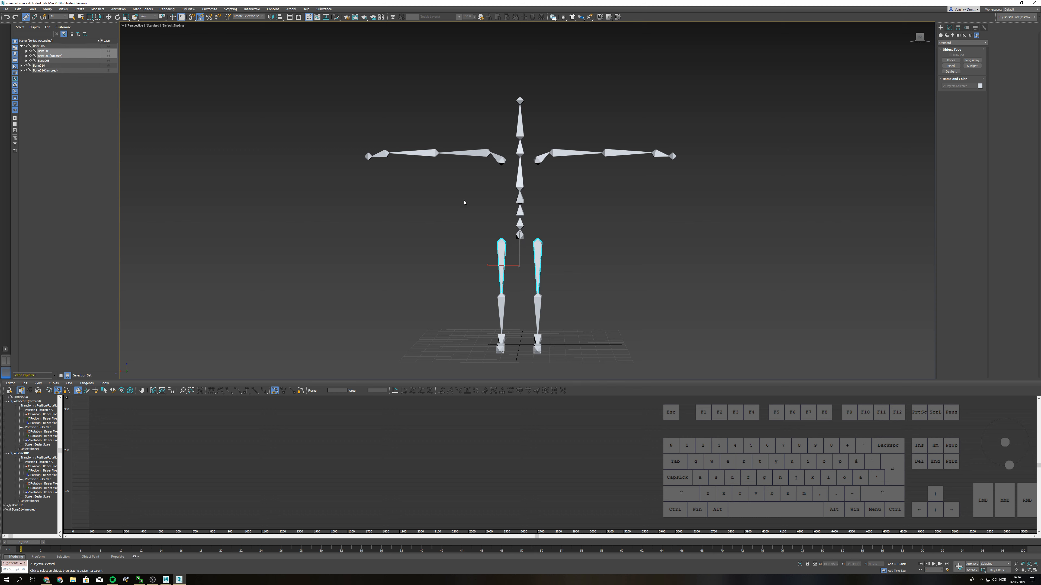
- Link both clavicle bones as children of the long upper spine bone between the arms, and return to the Move tool
left_click(501, 159)
left_click(540, 159, "ctrl")
left_click_drag(540, 160, 522, 177)
right_click(578, 209)
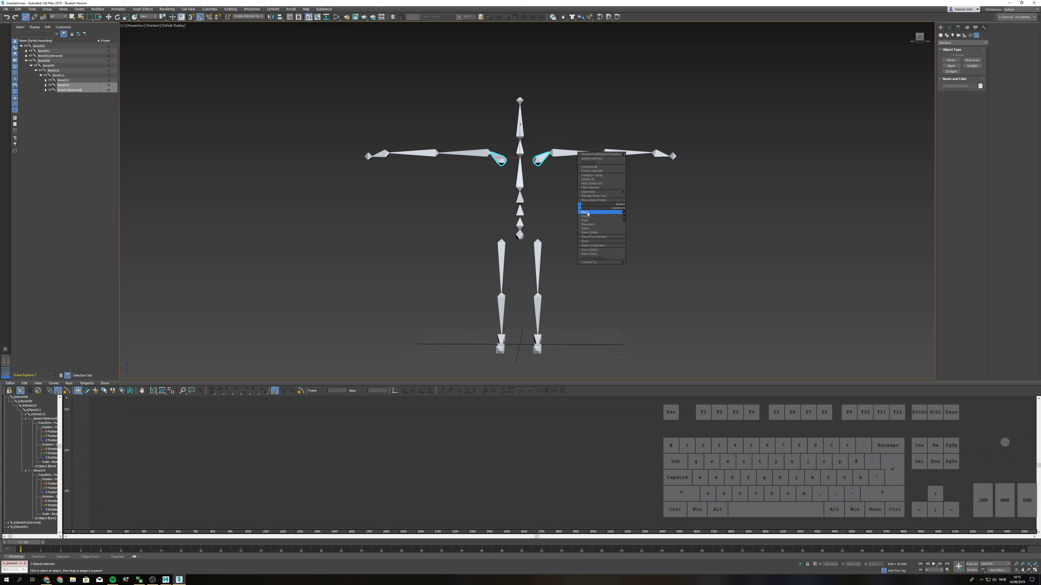
left_click(599, 212)
left_click(584, 230)
- Test the linked hierarchy by temporarily moving the lowest spine bone, and inspect the whole skeleton from several angles
left_click(523, 236)
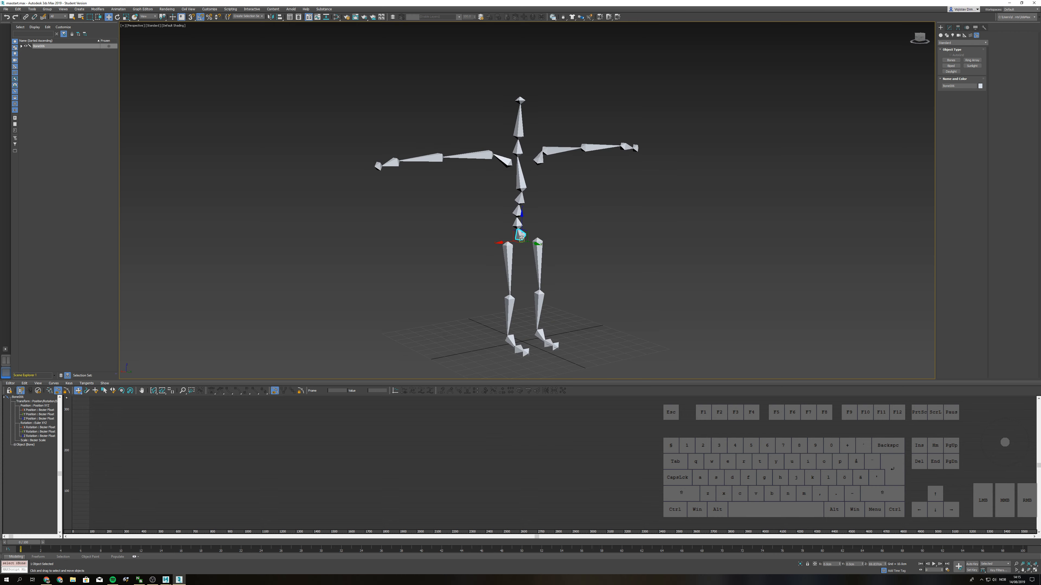
mouse_move(525, 232)
left_mouse_down()
mouse_move(473, 198)
mouse_move(578, 181)
mouse_move(540, 227)
left_mouse_up()
right_click(541, 227)
middle_click_drag(532, 234, 473, 244, "alt")
middle_click_drag(558, 243, 531, 245, "alt")
left_click_drag(520, 237, 497, 193)
middle_click_drag(497, 187, 618, 219, "alt")
left_click(328, 150)
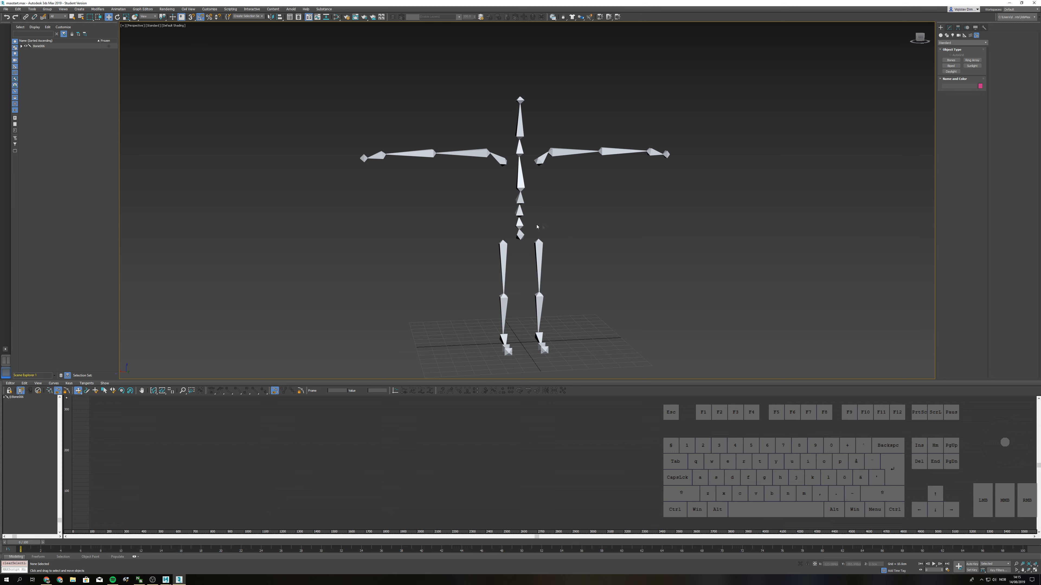
mouse_move(577, 236)
middle_mouse_down("alt")
mouse_move(639, 238)
mouse_move(544, 230)
mouse_move(583, 244)
mouse_move(567, 232)
mouse_move(562, 241)
middle_mouse_up("alt")
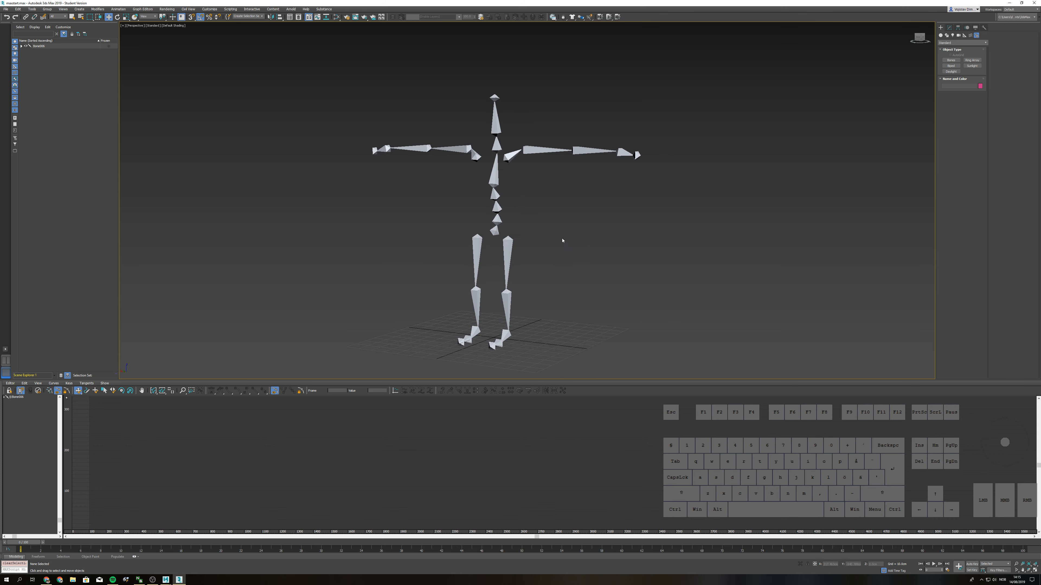